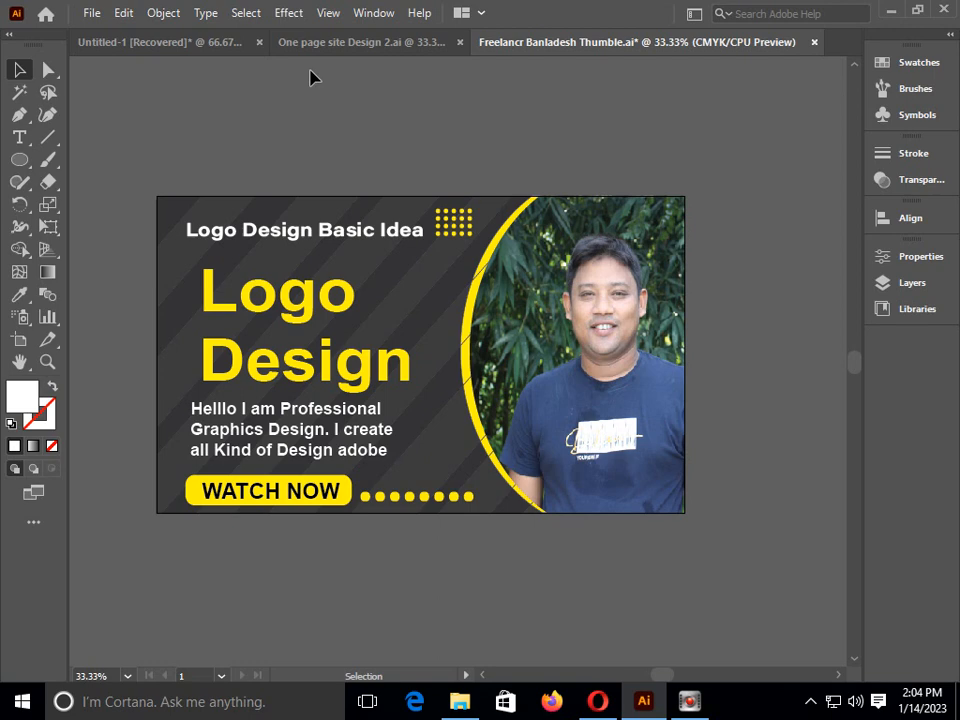
Start a new document and set its measurement units to pixels
key("a")
key("v")
key("ctrl+n")
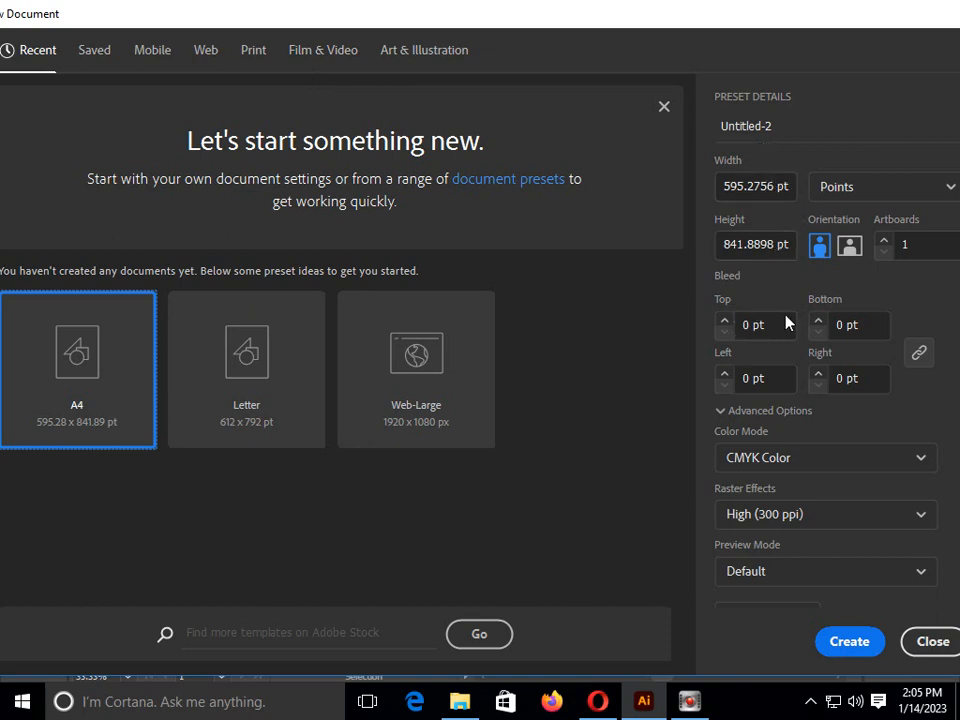
left_click(879, 191)
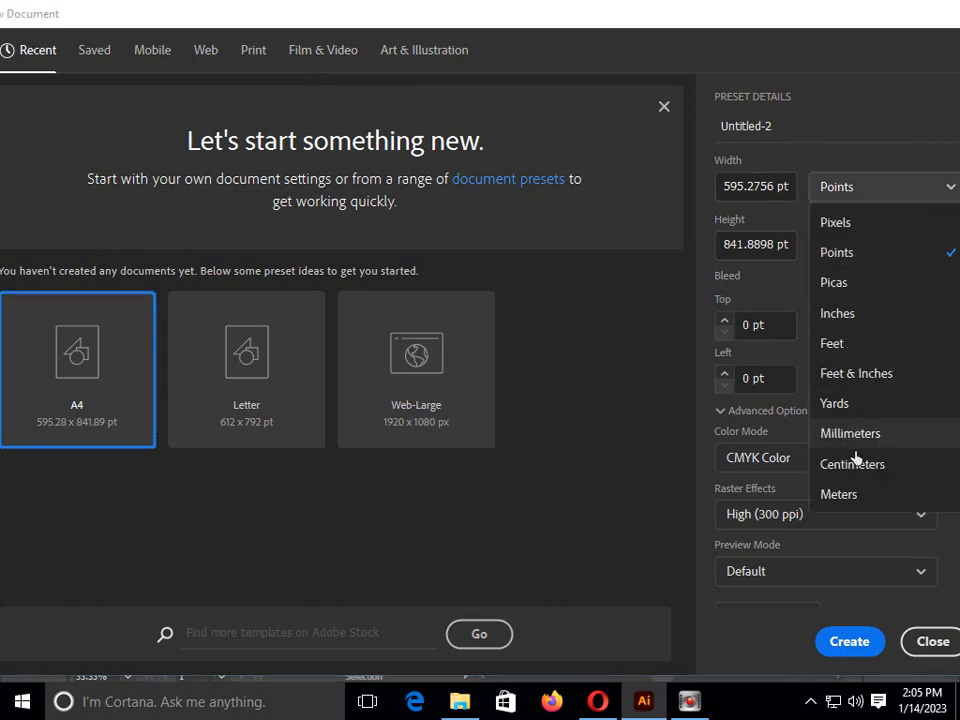
left_click(834, 222)
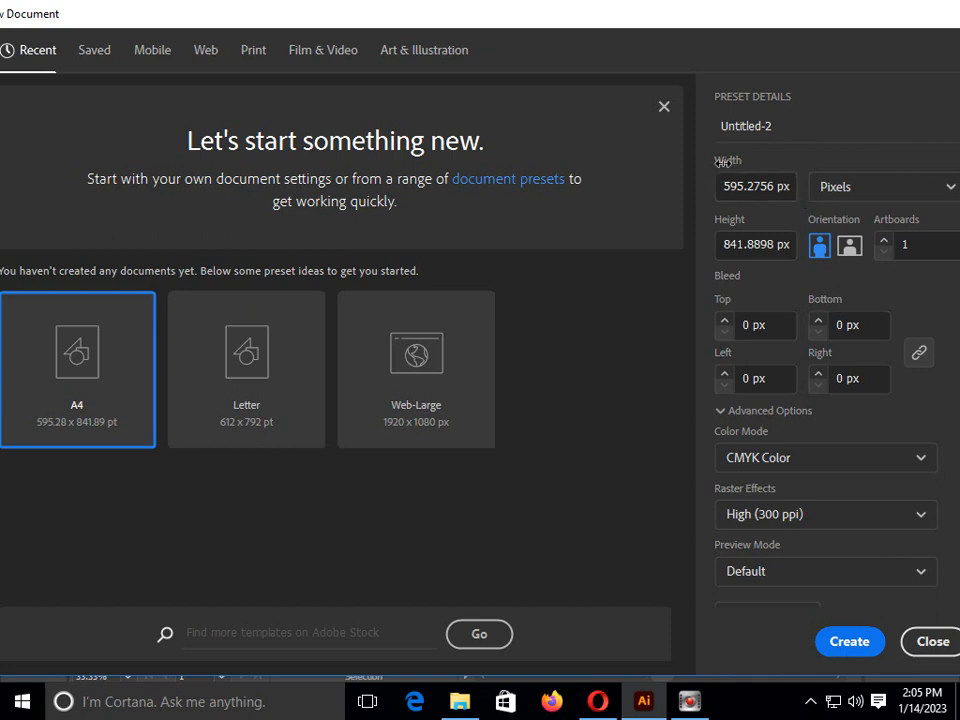
Name the new document "Logo Design Basic Idea Part one"
left_click(773, 125)
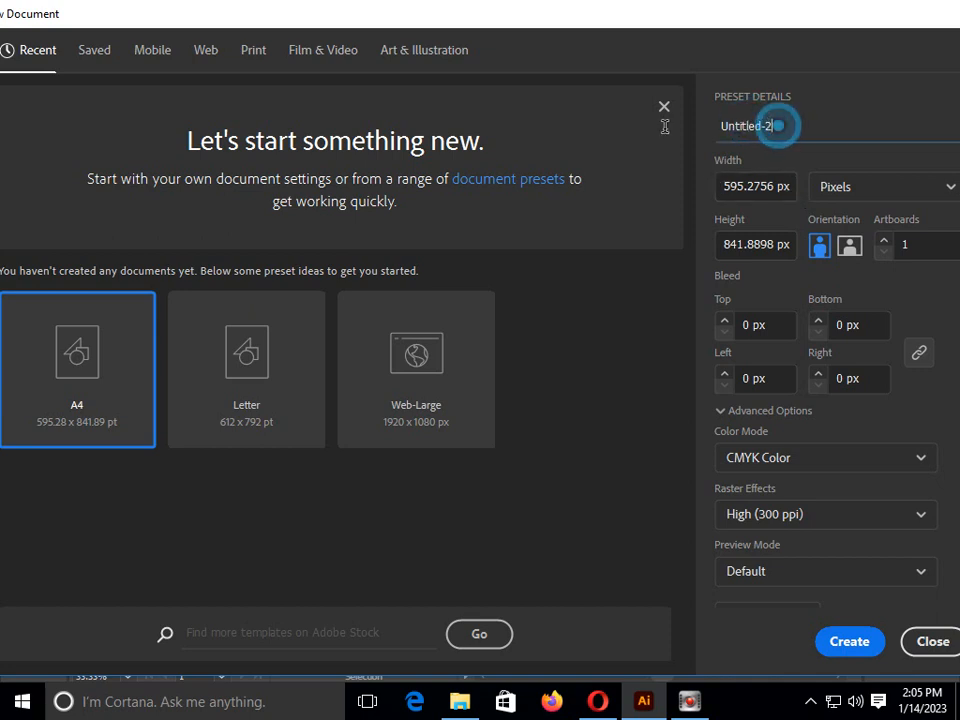
key("BackSpace")
key("BackSpace")
key("BackSpace")
key("BackSpace")
key("BackSpace")
key("BackSpace")
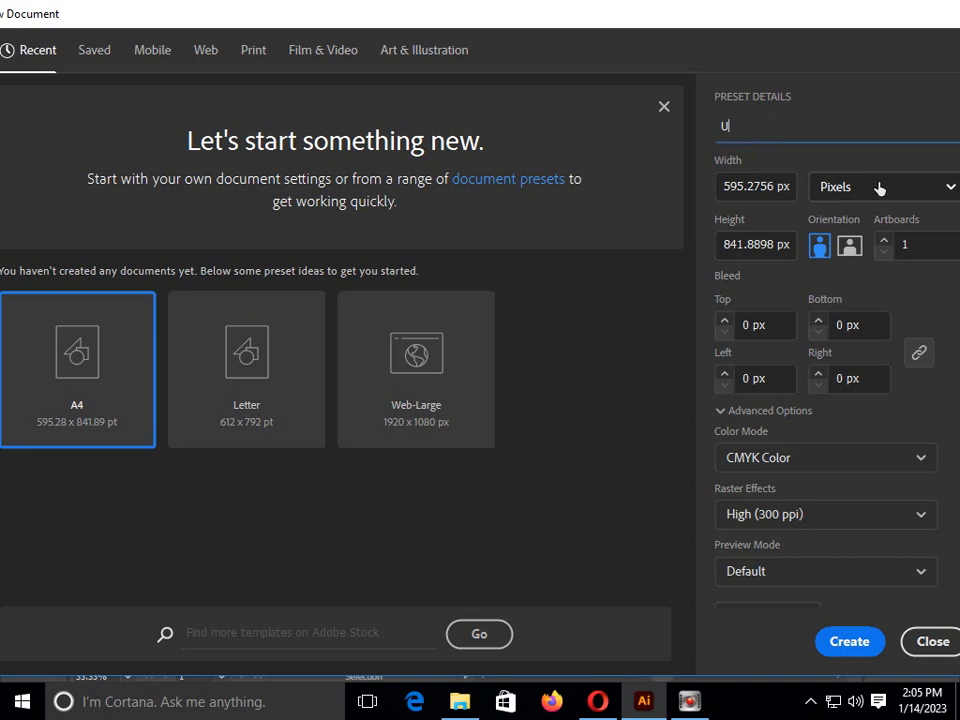
type("Logo Design Basic Idea")
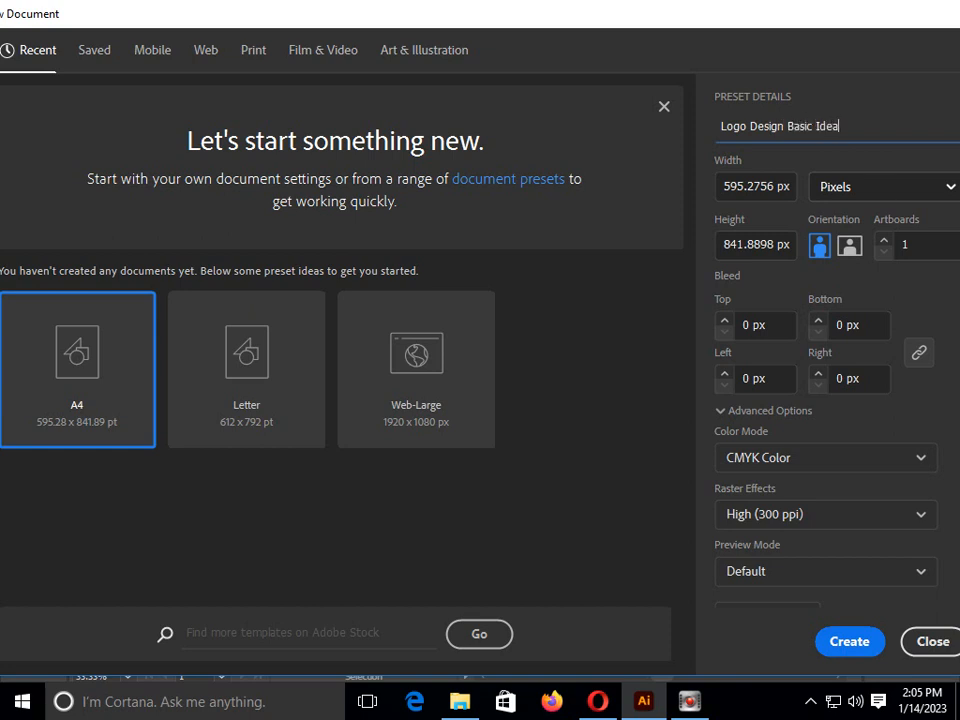
type(" Part one")
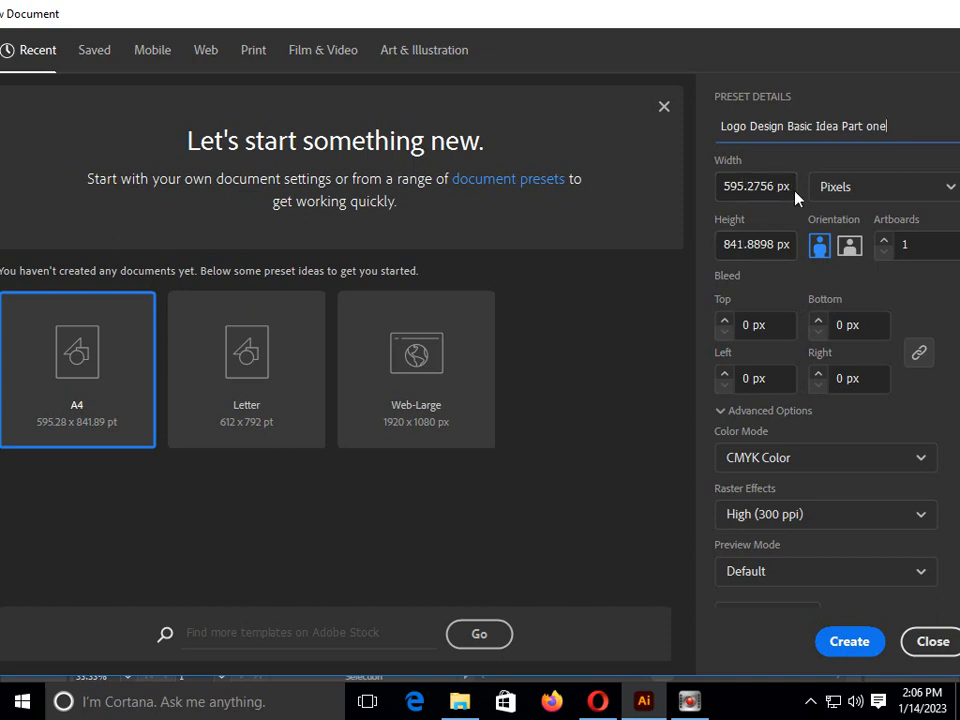
Set the document's width and height to 400 px each and create it
left_click(723, 185)
key("Delete")
key("Delete")
key("Delete")
key("Delete")
key("Delete")
key("Delete")
key("Delete")
key("Delete")
key("Delete")
key("Delete")
key("Delete")
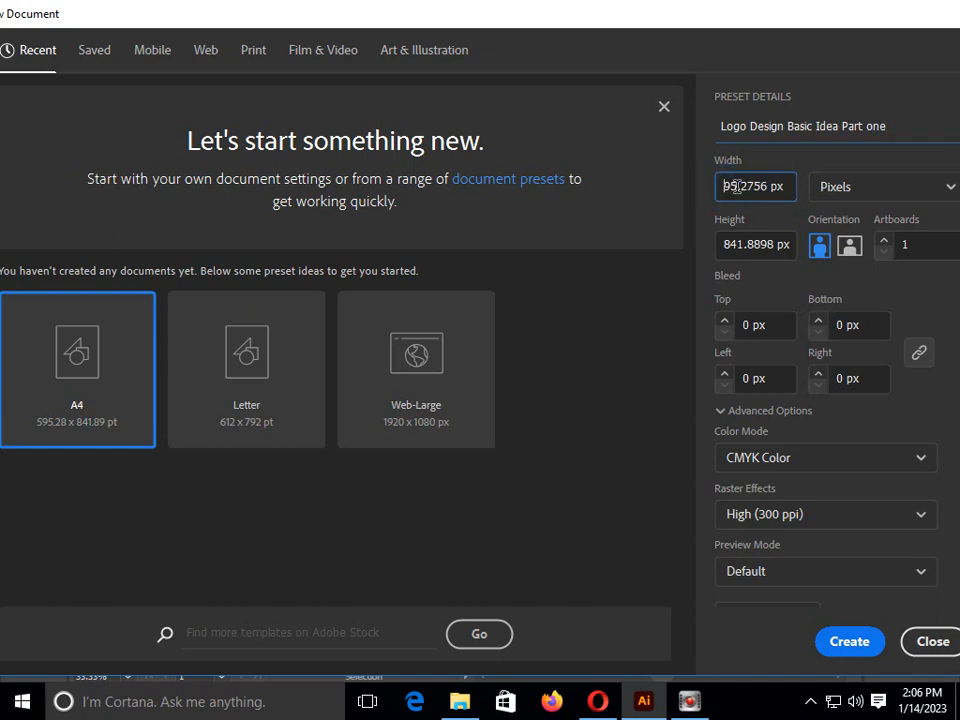
type("400")
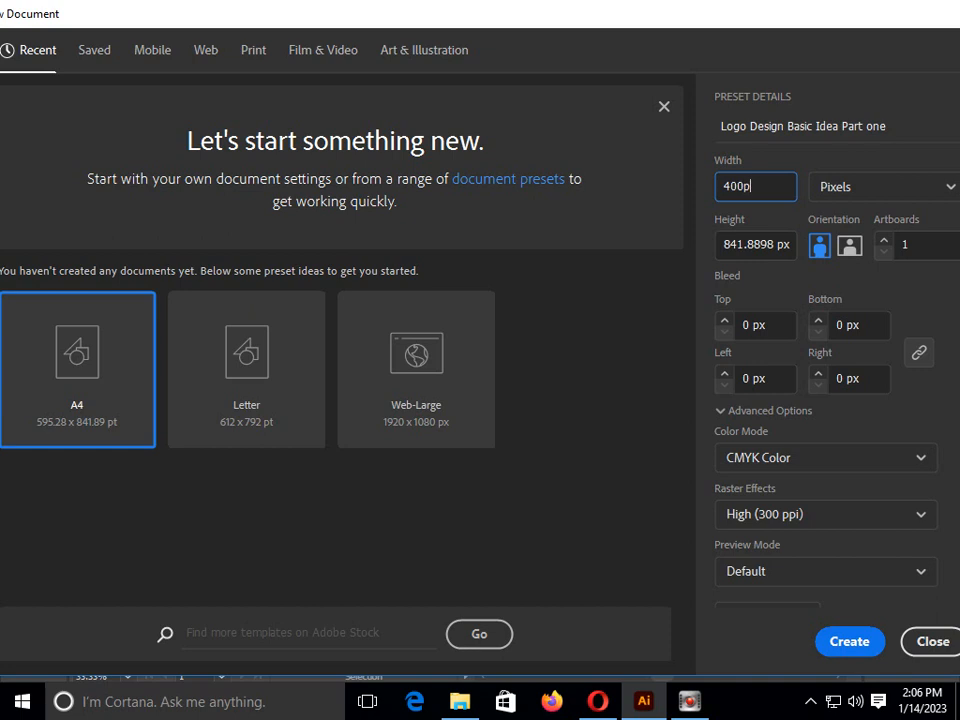
left_click(772, 244)
key("BackSpace")
key("BackSpace")
key("BackSpace")
key("BackSpace")
key("BackSpace")
key("BackSpace")
key("BackSpace")
key("BackSpace")
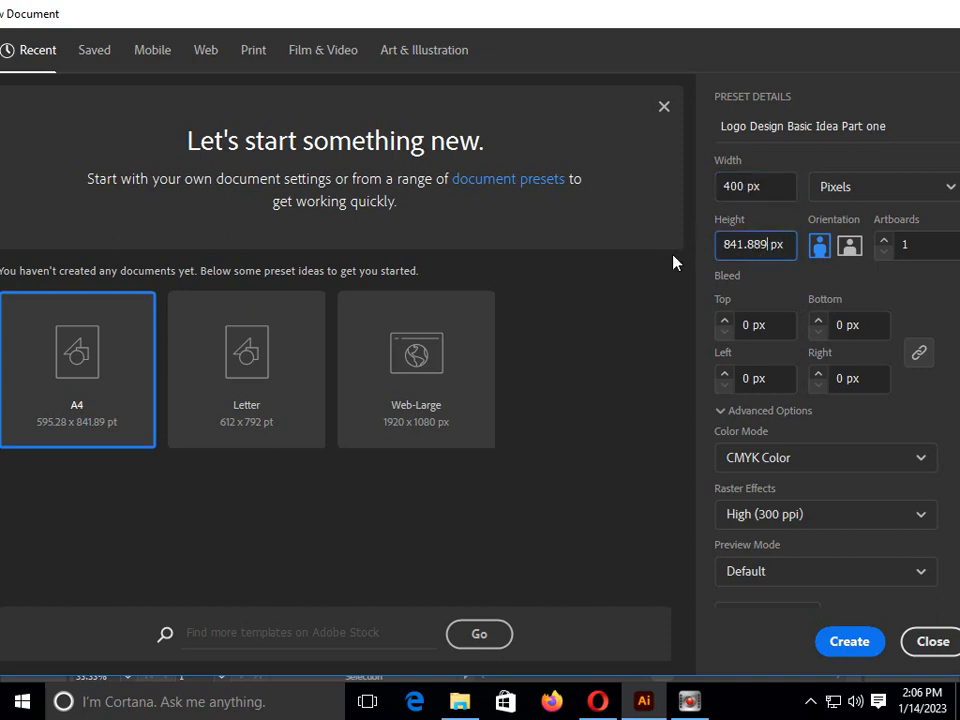
type("400")
left_click(852, 643)
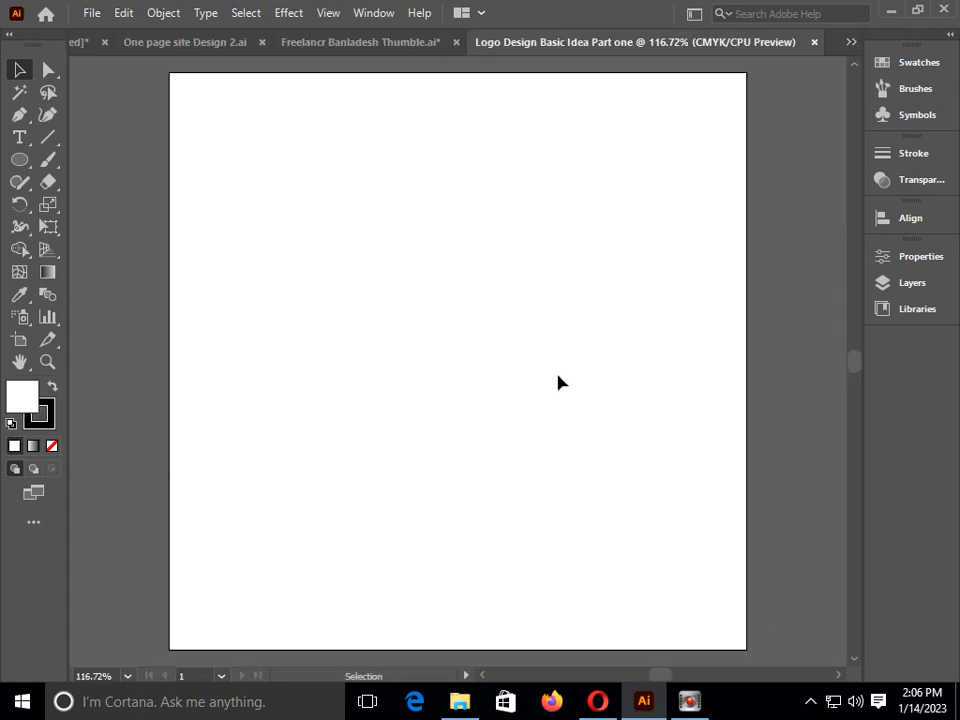
Draw a straight vertical line in the left half of the artboard with the Line Segment tool
left_click(44, 141)
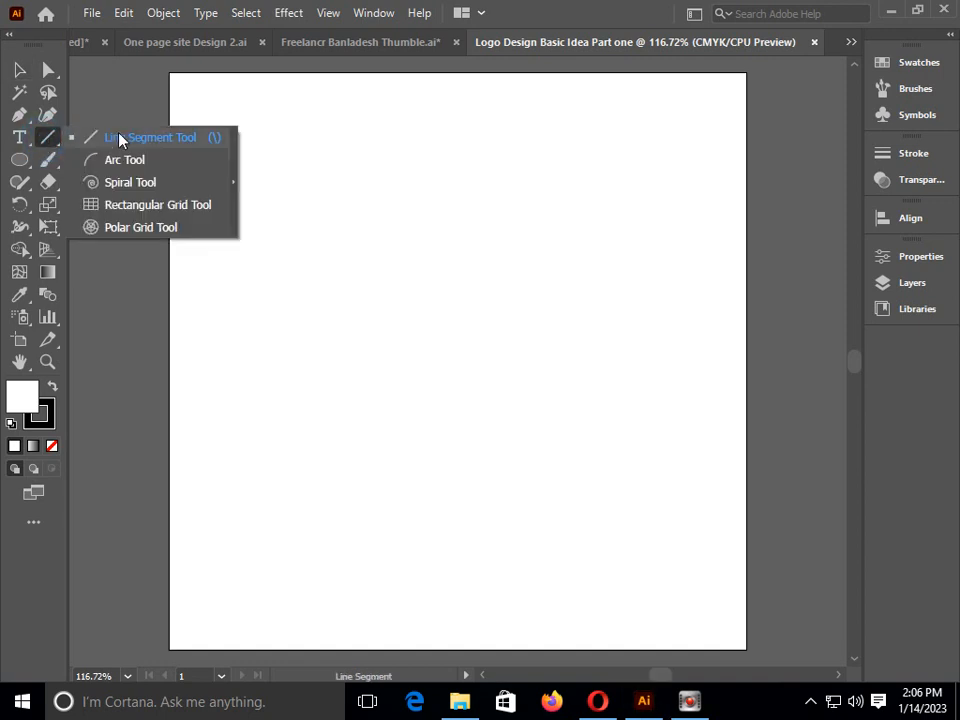
left_click(88, 99)
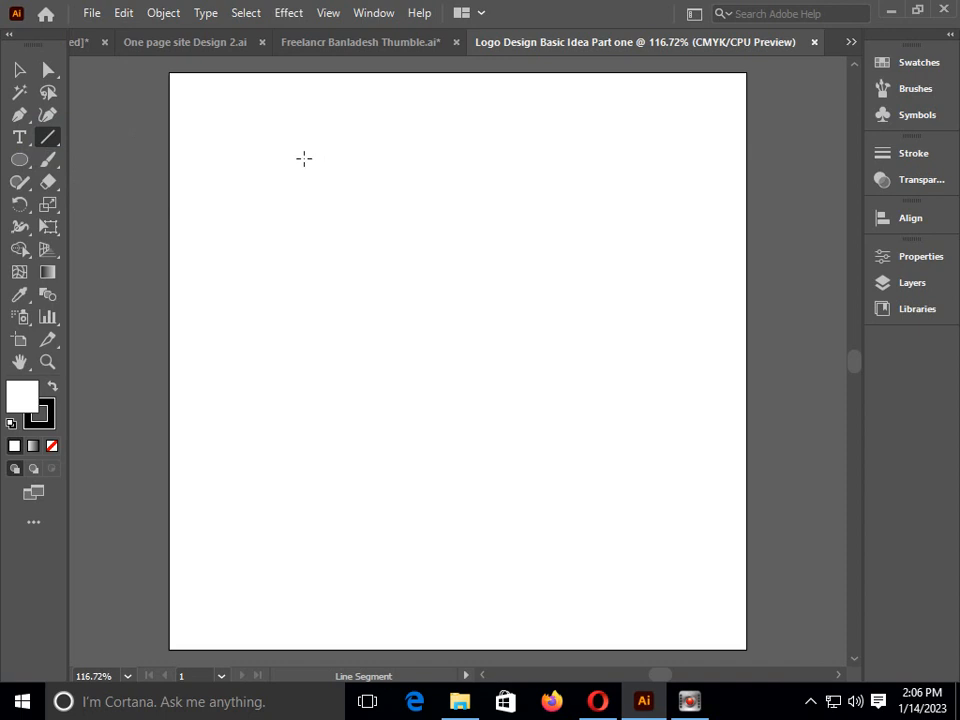
left_click_drag(295, 157, 295, 483)
Duplicate the vertical line rightward at even spacing, repeat the copy, and delete the extra line to leave five parallel lines
left_click(48, 68)
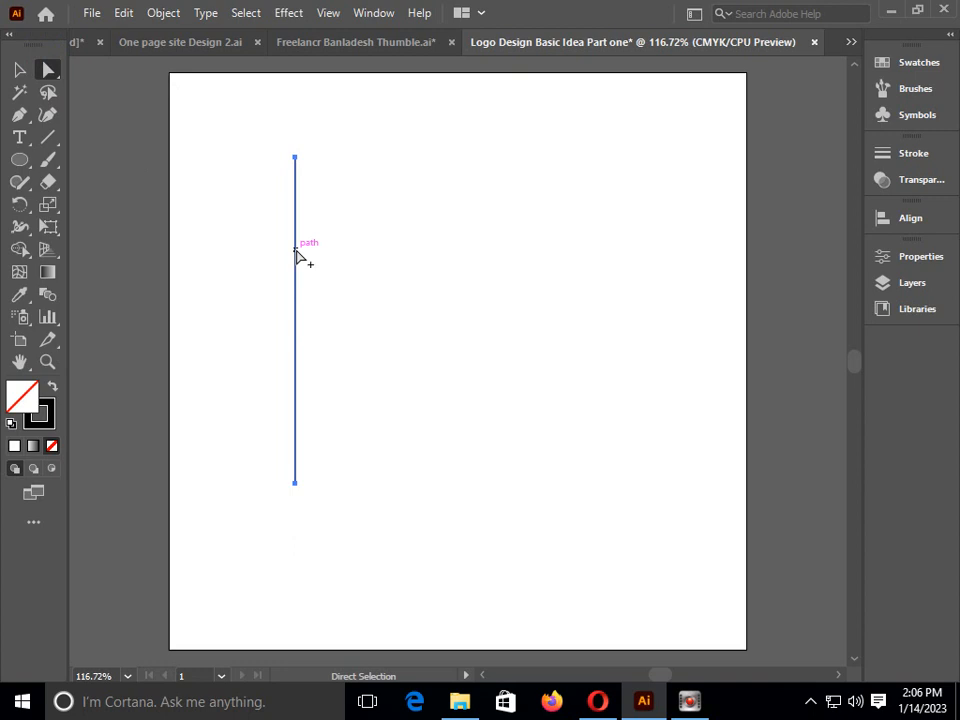
left_click_drag(296, 254, 322, 253)
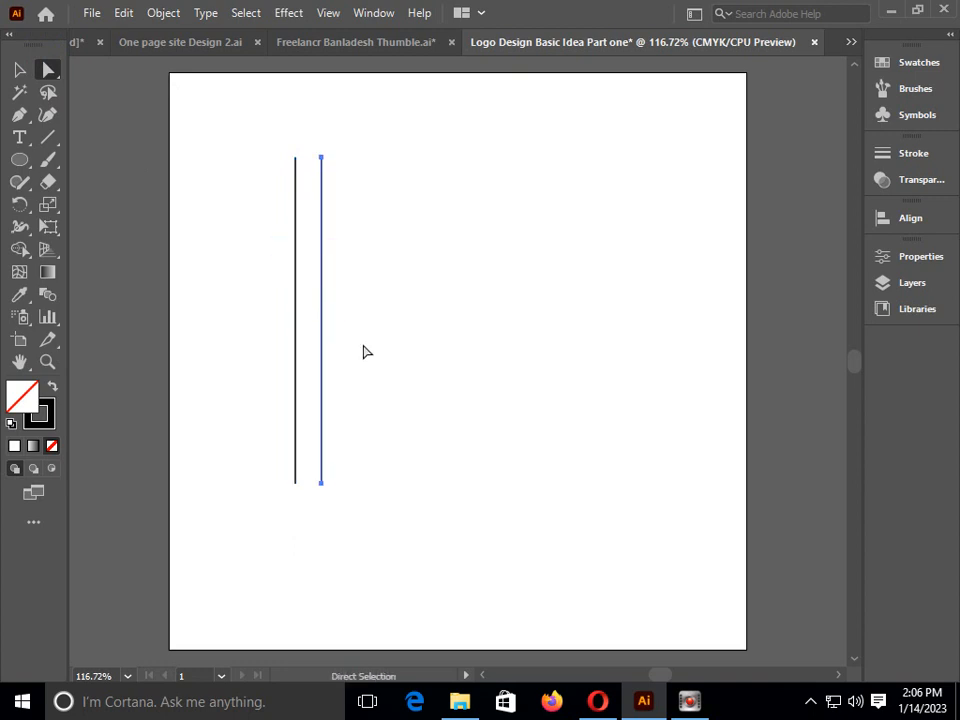
key("ctrl+d")
key("ctrl+d")
key("ctrl+d")
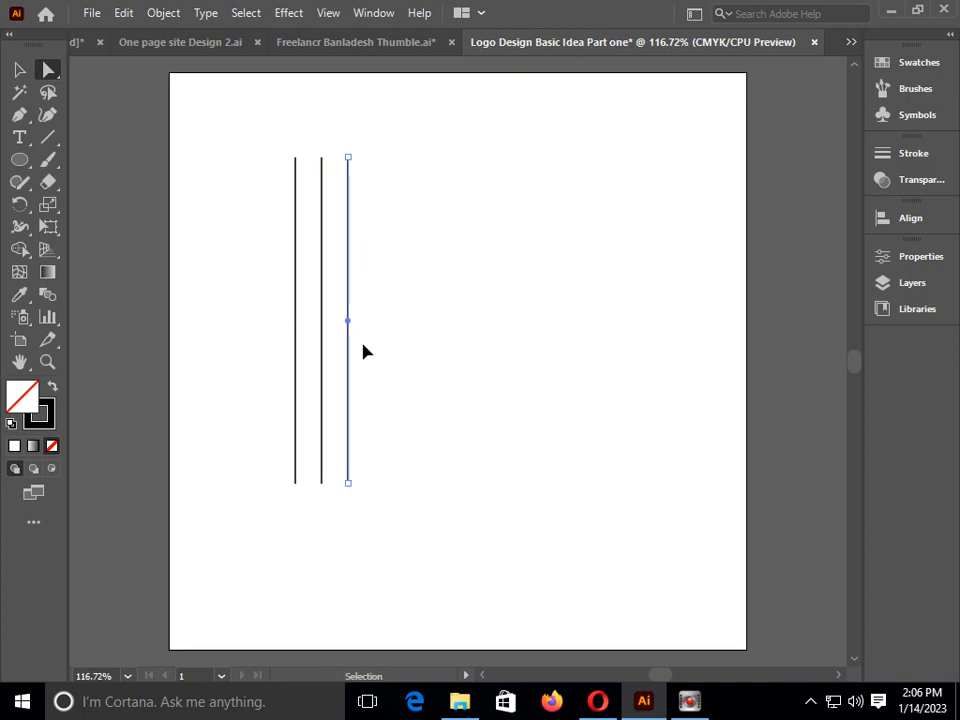
key("ctrl+d")
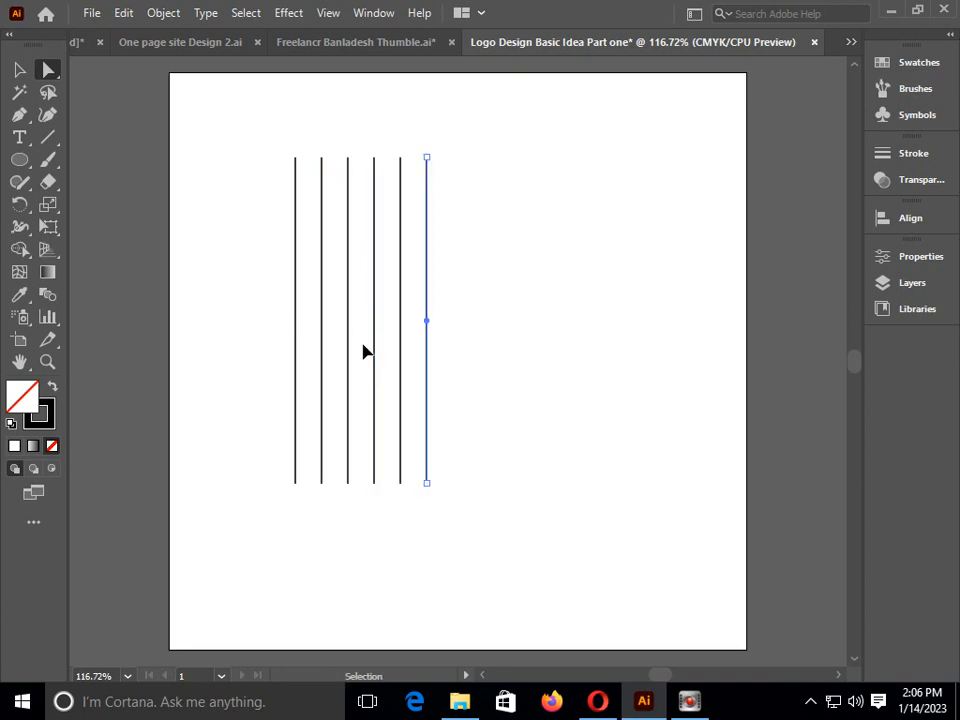
key("a")
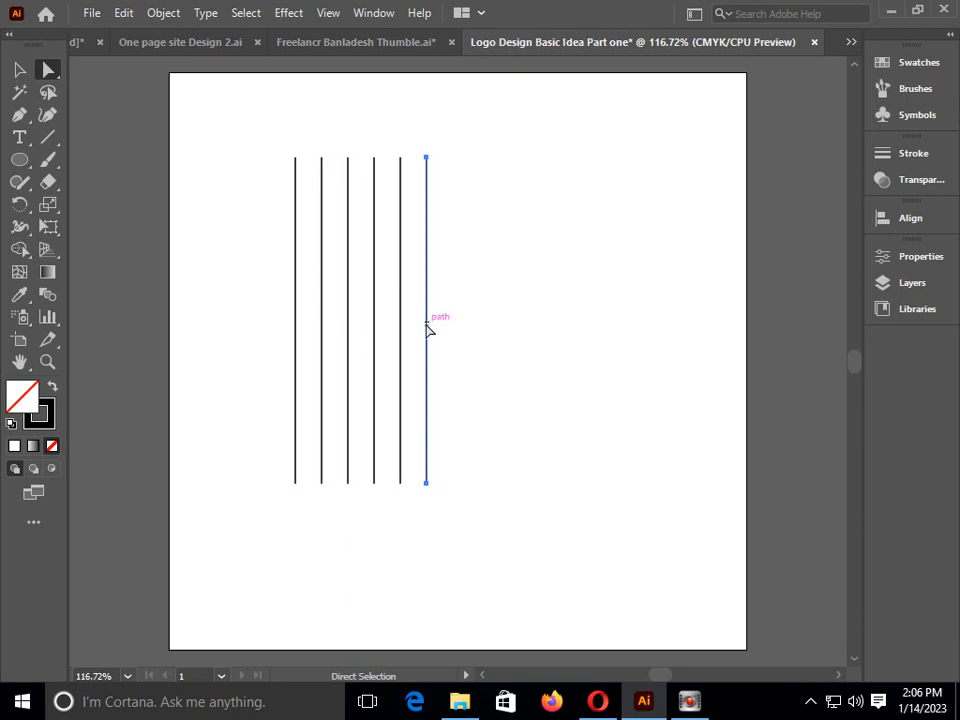
key("Delete")
Select all five vertical lines and scale them together to nearly double their spacing and slightly greater height
left_click_drag(174, 178, 385, 300)
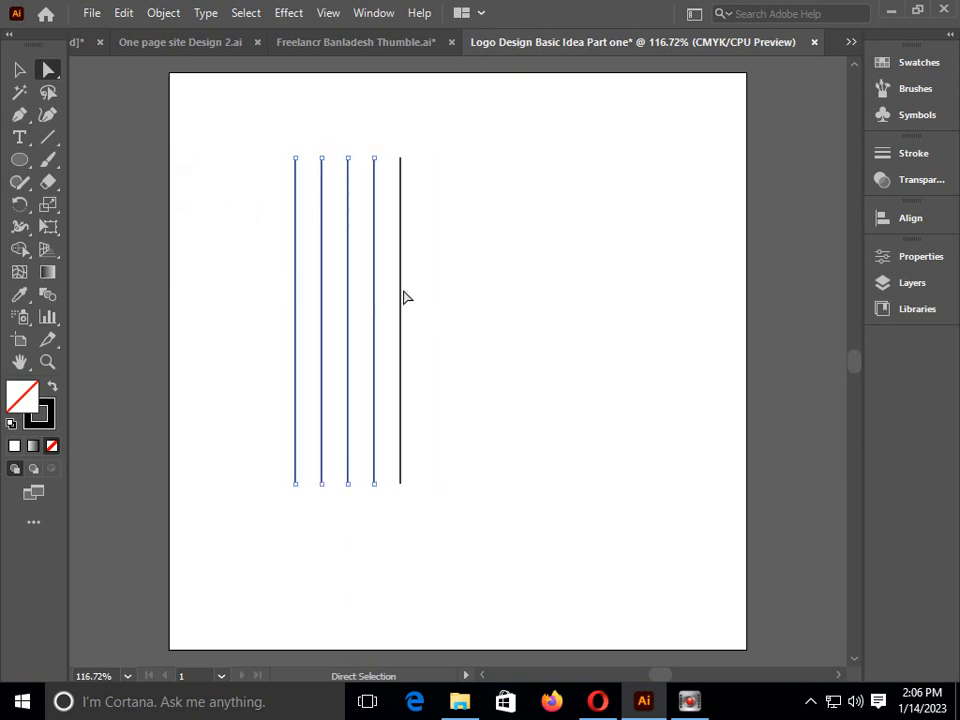
left_click_drag(258, 147, 452, 444)
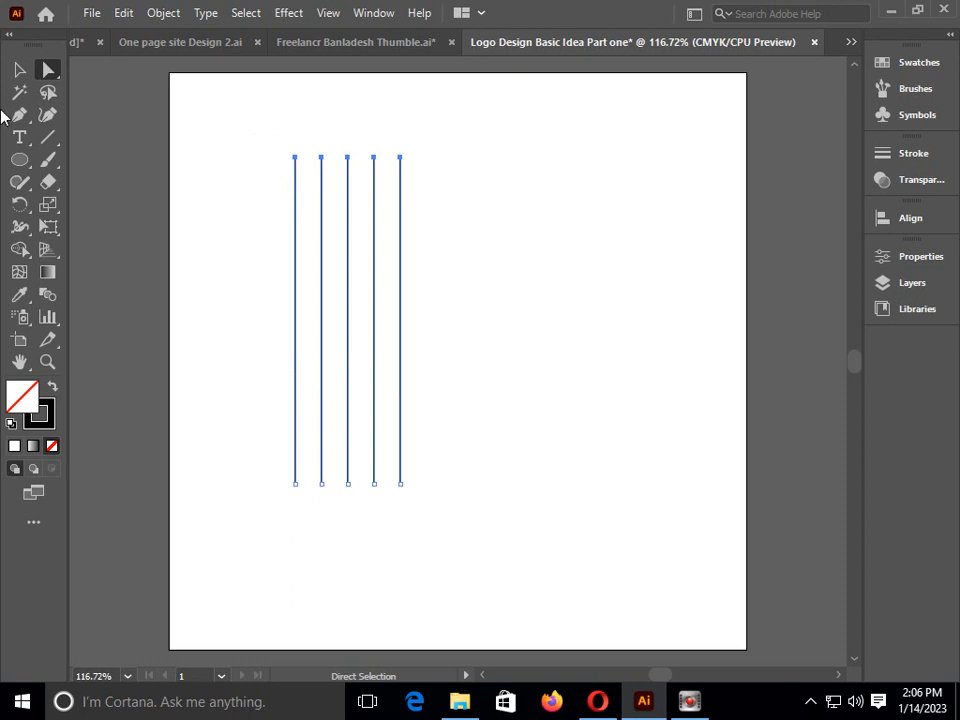
left_click(20, 70)
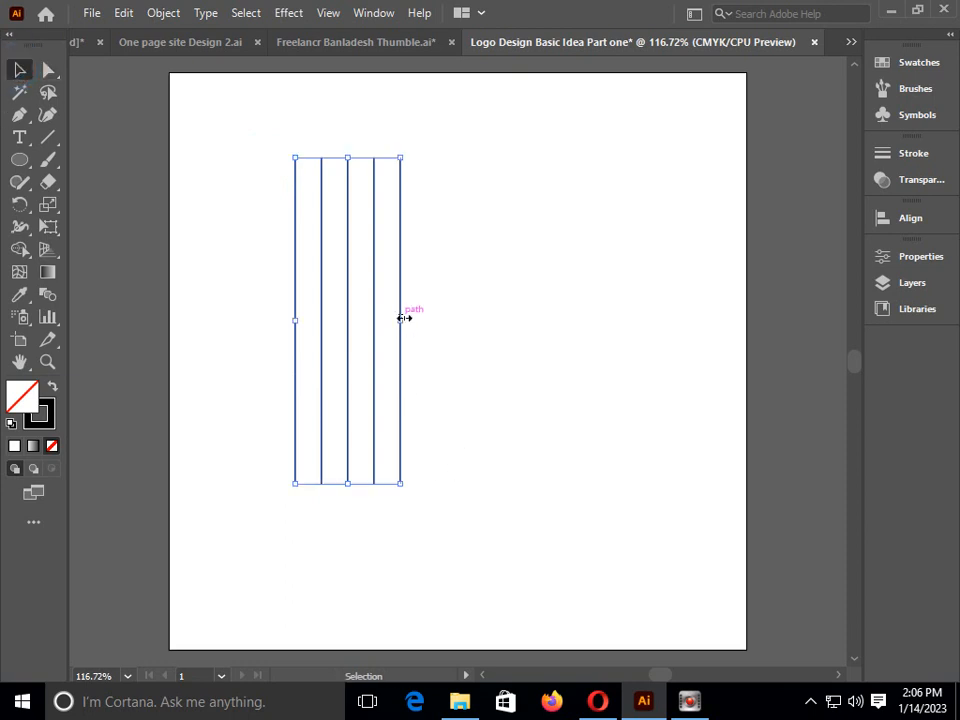
left_click_drag(400, 486, 499, 519)
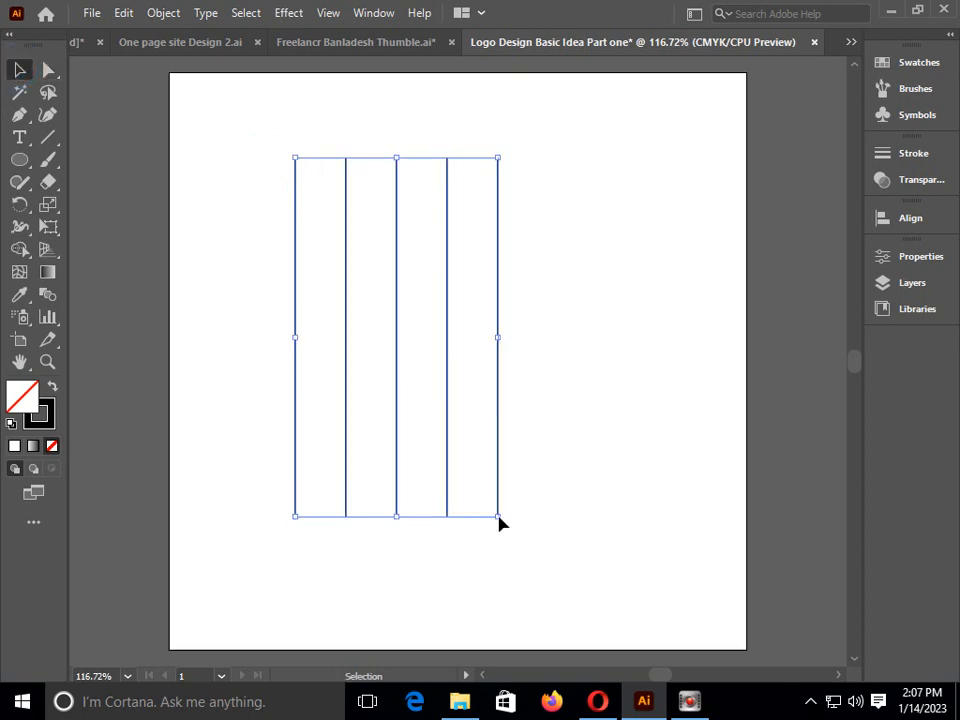
Align the top ends of the five vertical lines with each other
left_click(564, 378)
left_click_drag(216, 204, 598, 415)
left_click(900, 219)
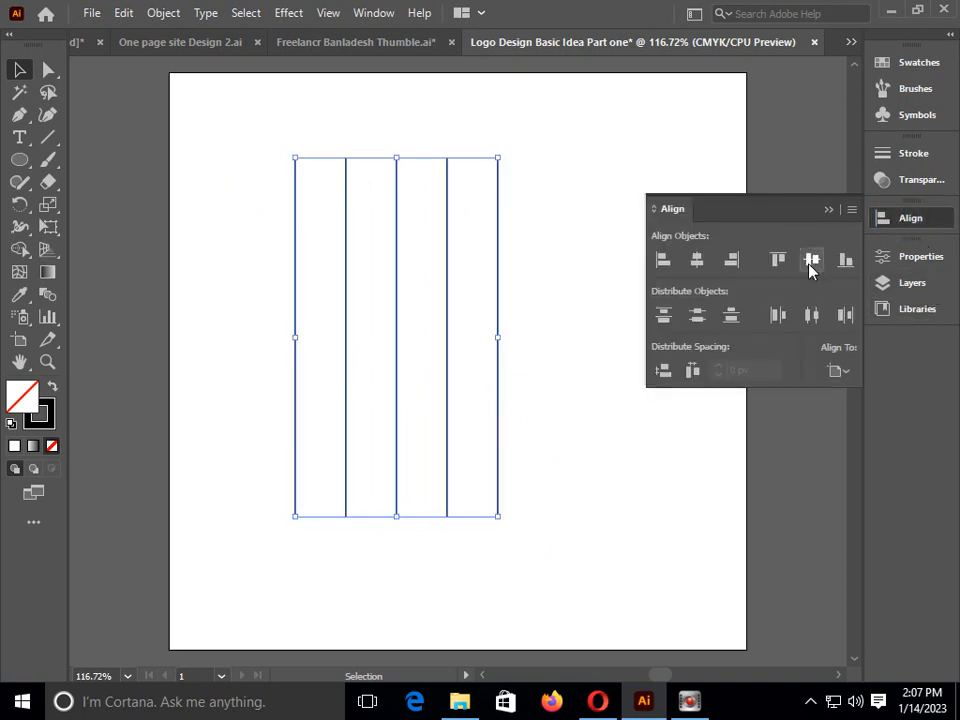
left_click(781, 259)
left_click(561, 274)
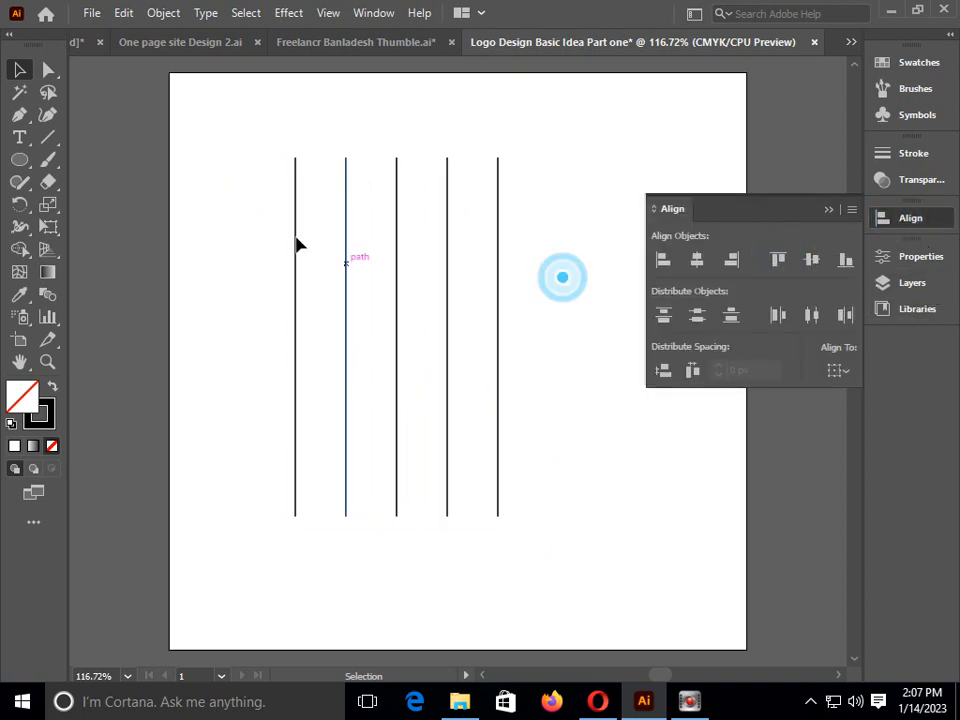
Copy the five vertical lines and paste the copies in front, in the same place
left_click_drag(263, 223, 629, 430)
key("ctrl+c")
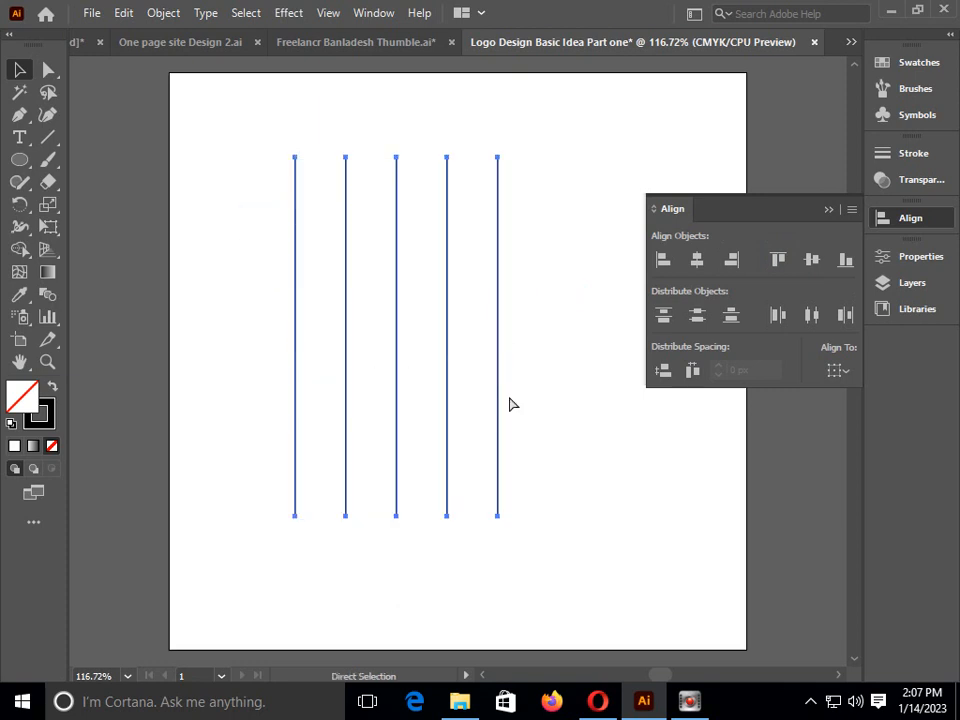
key("ctrl+f")
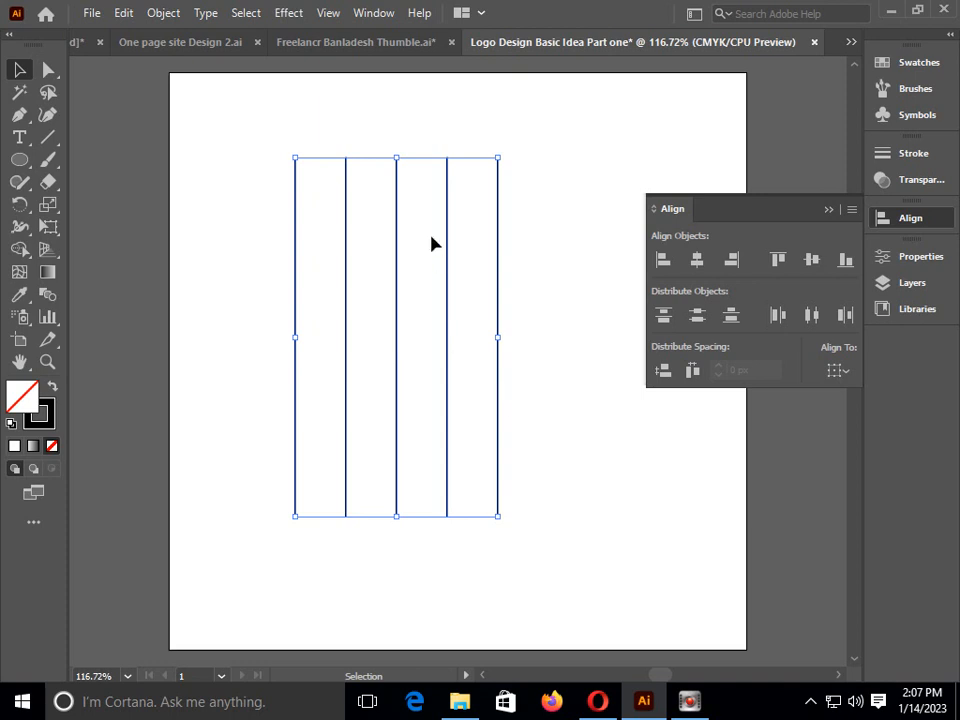
Try to rotate the pasted lines a quarter turn freehand, undoing each attempt
left_click_drag(405, 150, 636, 352)
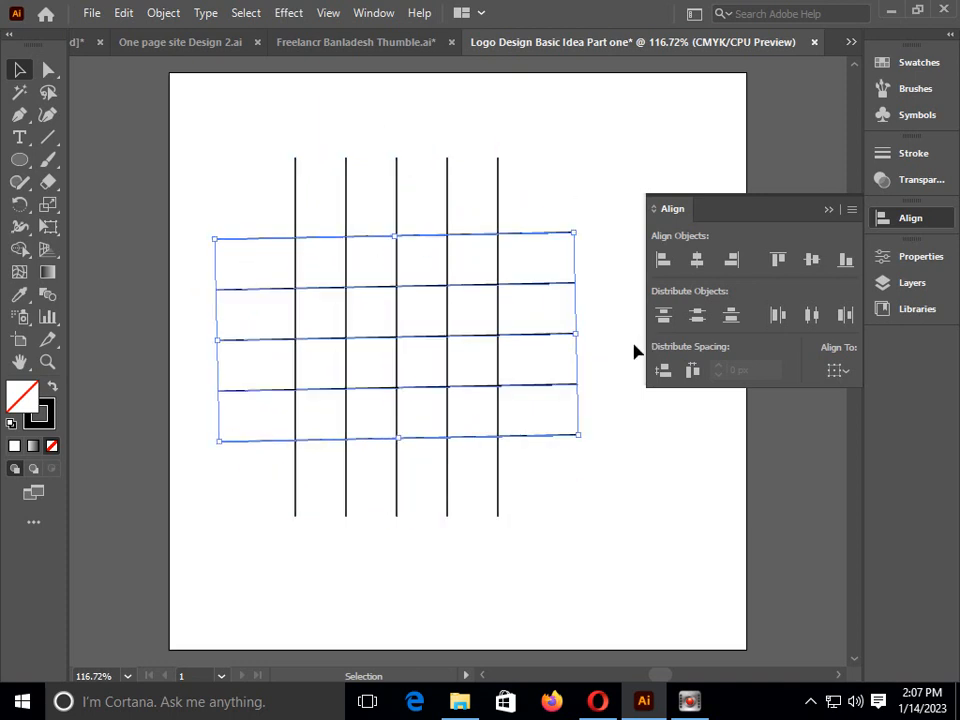
key("ctrl+z")
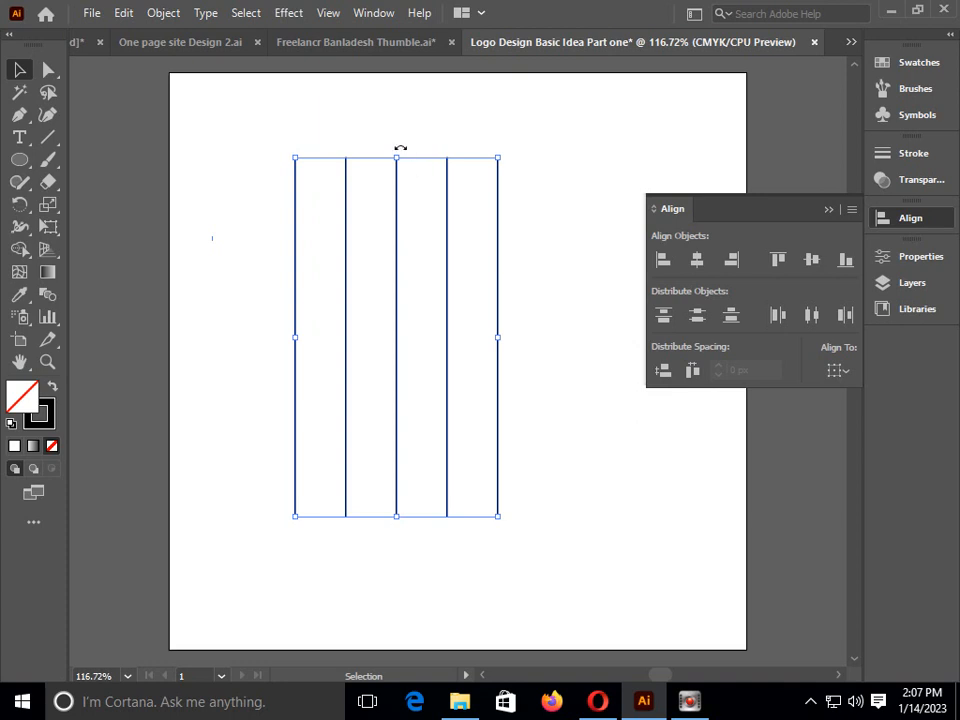
left_click_drag(399, 151, 596, 339)
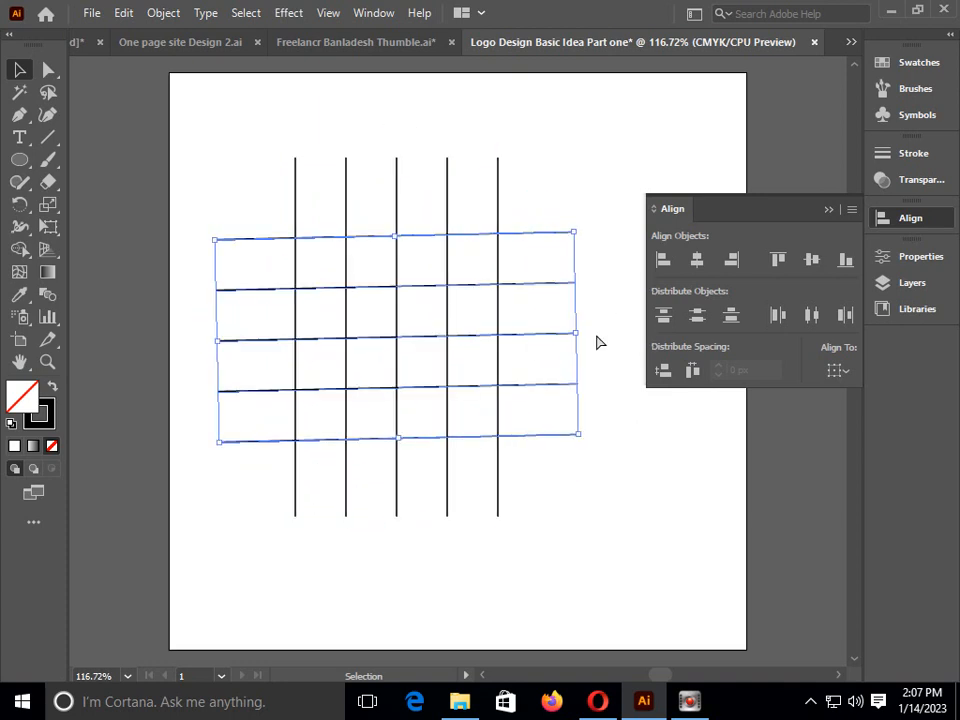
key("ctrl+z")
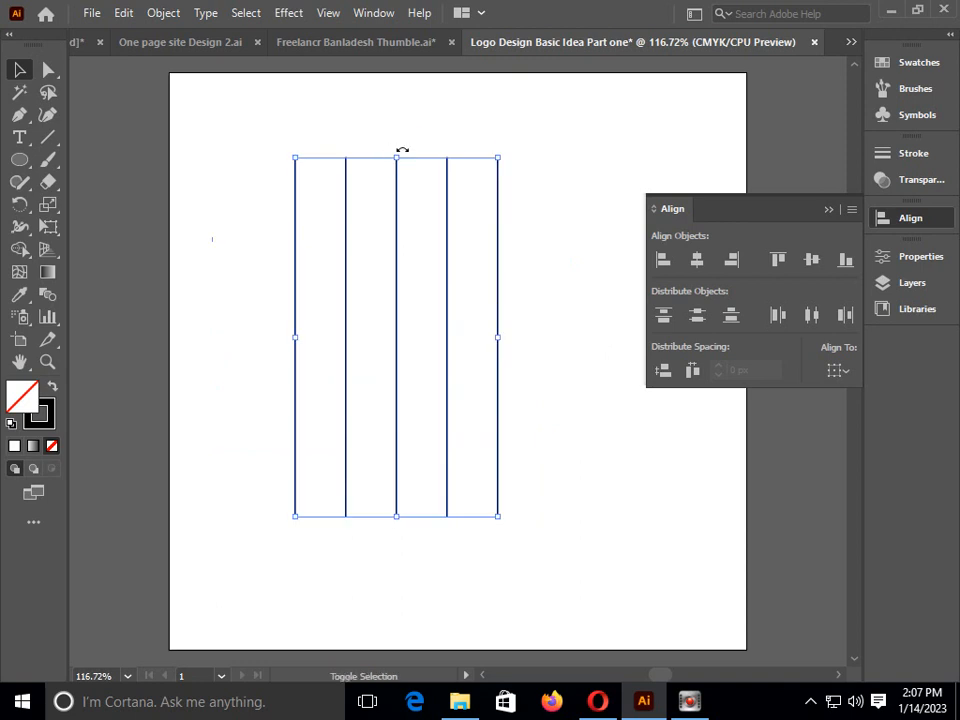
Rotate the pasted lines exactly 90° so they cross the vertical ones as a grid, and deselect them
left_click_drag(402, 150, 585, 332)
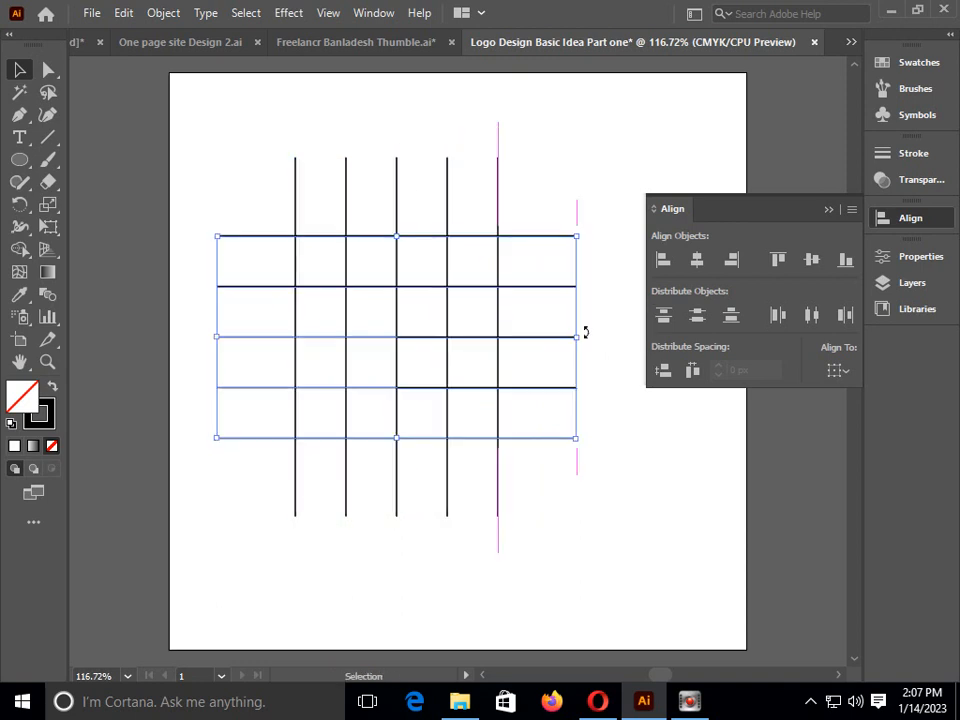
left_click(598, 400)
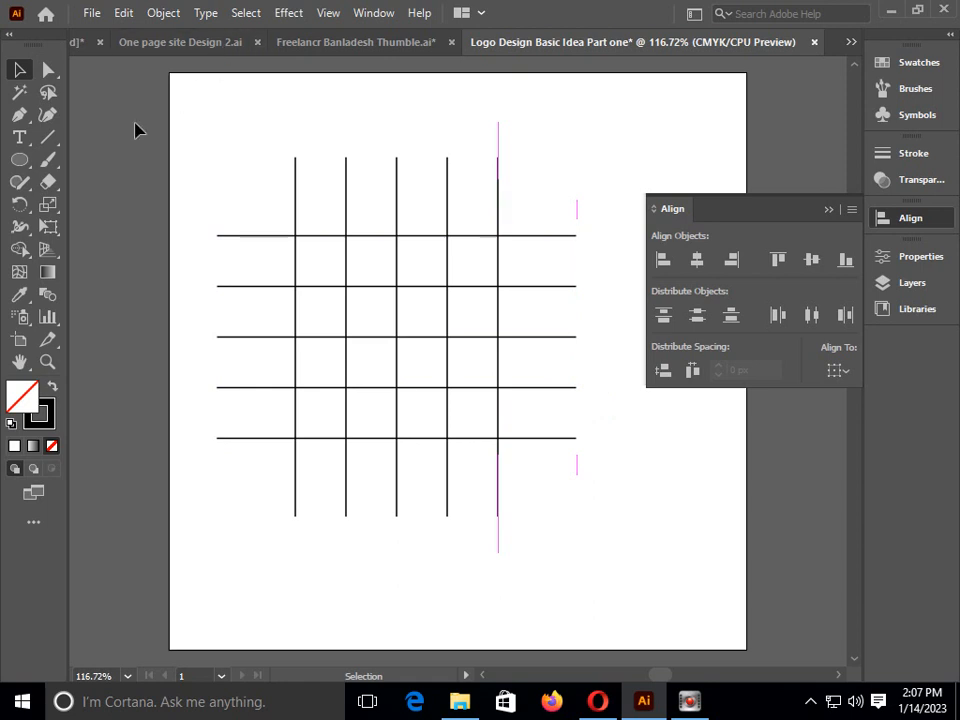
Draw a circle with the Ellipse tool that spans the grid's four-by-four square between its outermost line intersections
left_click(23, 160)
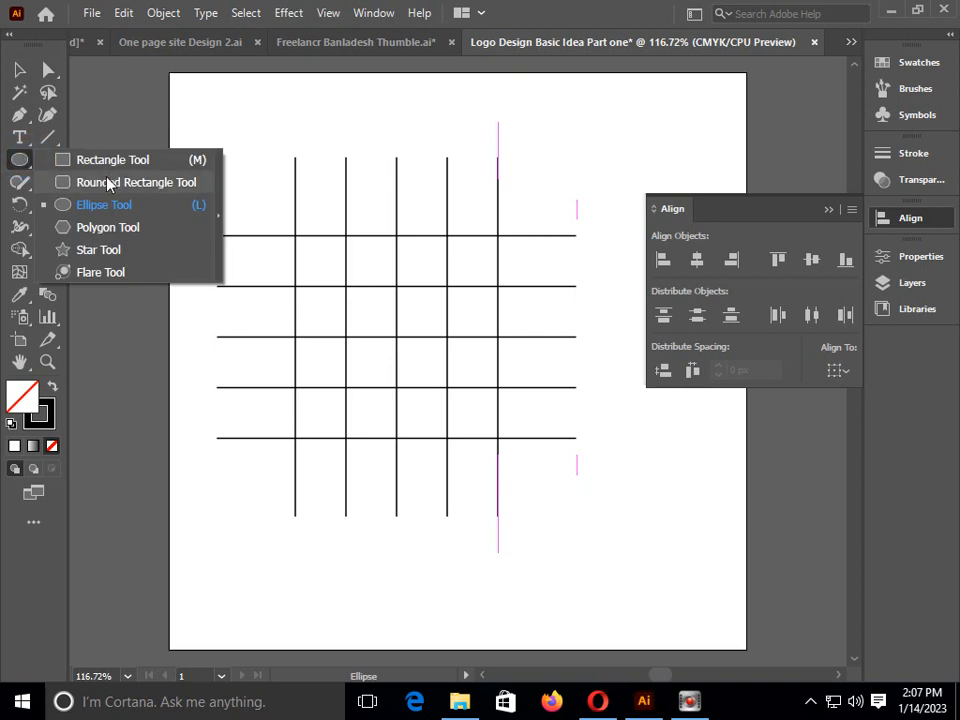
left_click(101, 206)
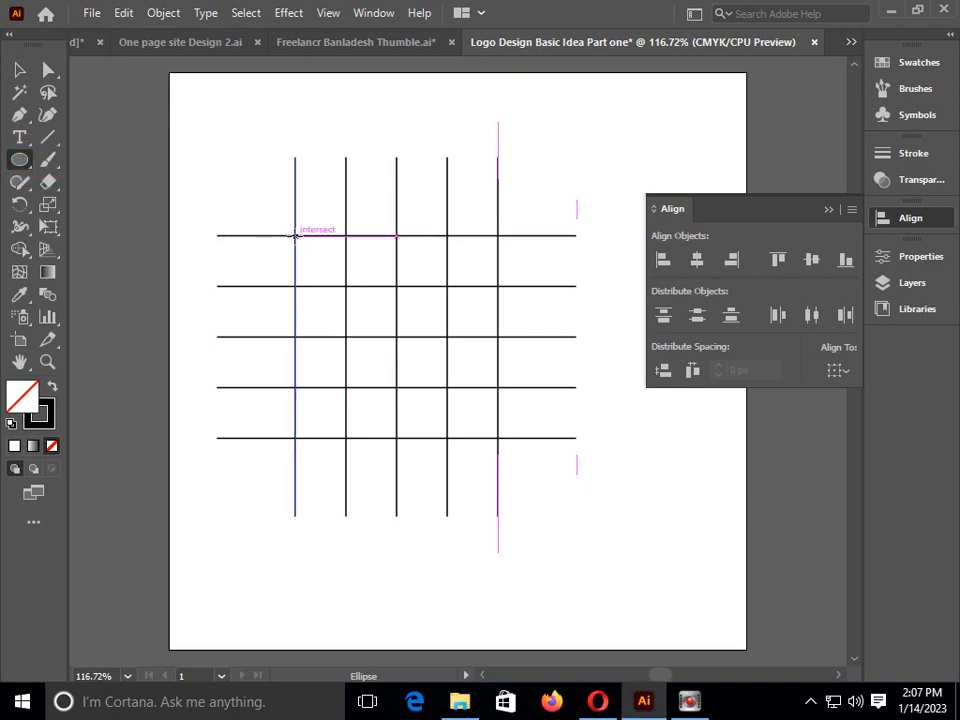
left_click_drag(295, 235, 498, 436)
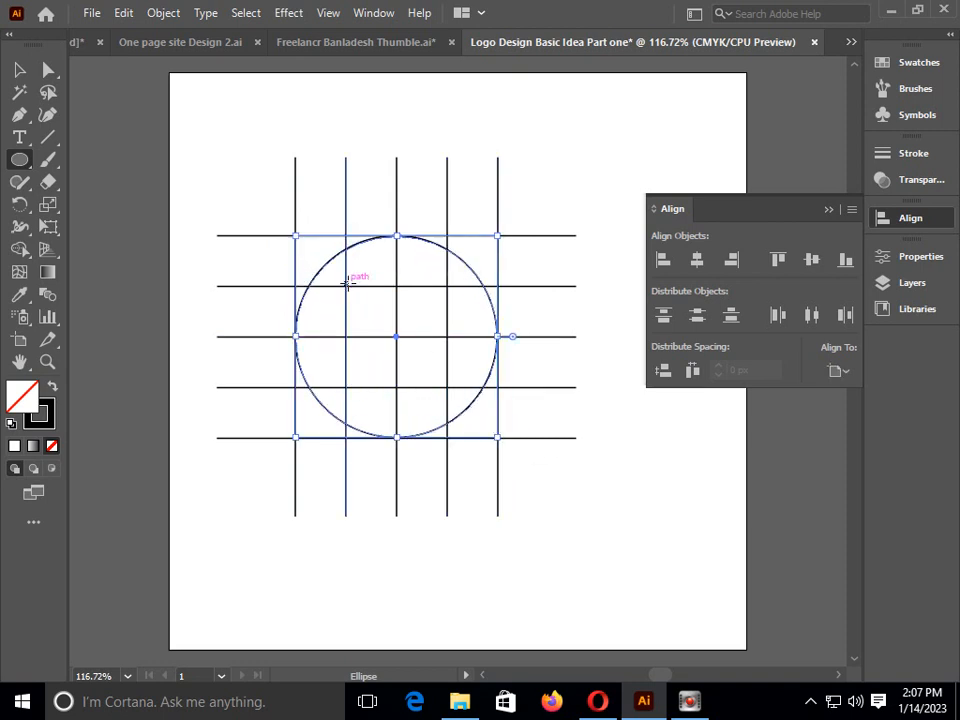
Draw a concentric circle across the grid's central two-by-two square, and merge three quarters of the ring with the Shape Builder, leaving the lower-left quarter
left_click_drag(347, 286, 447, 387)
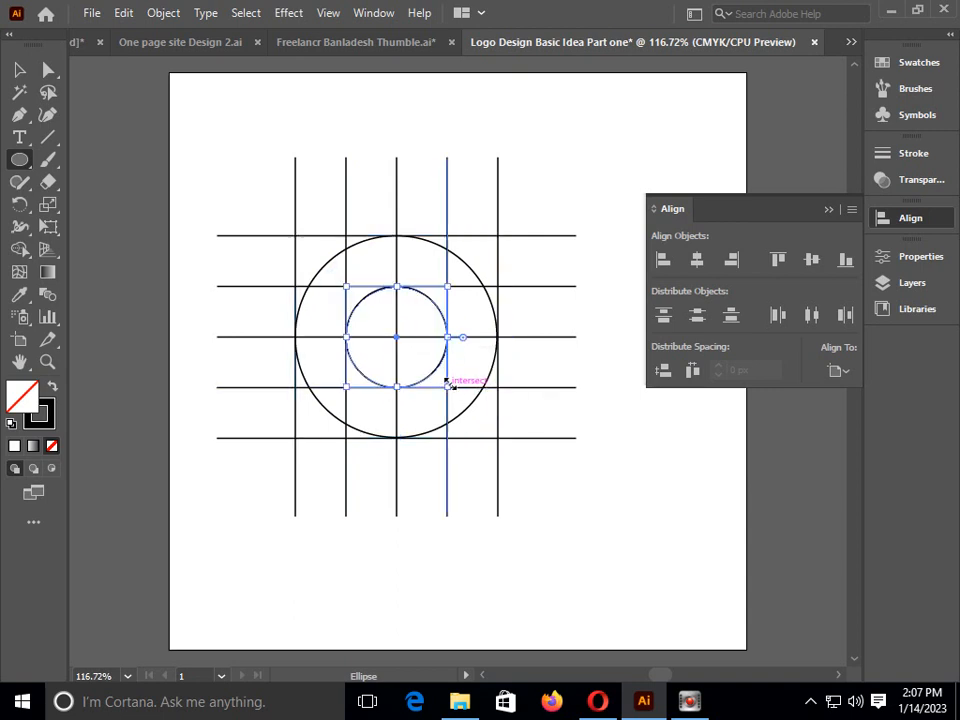
left_click(19, 70)
left_click_drag(214, 154, 626, 549)
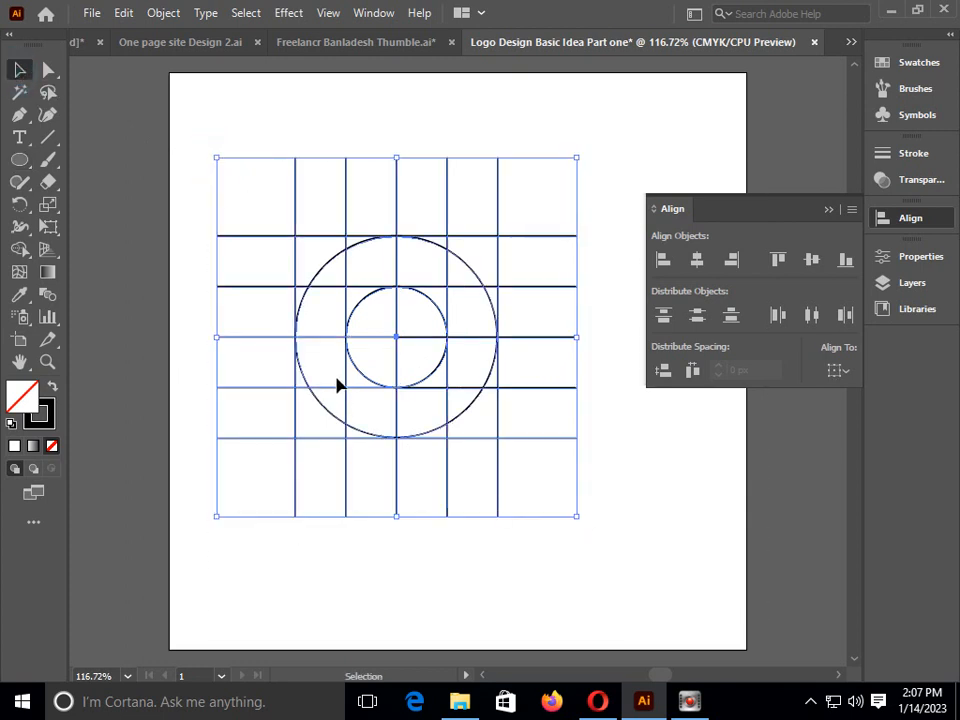
left_click(20, 249)
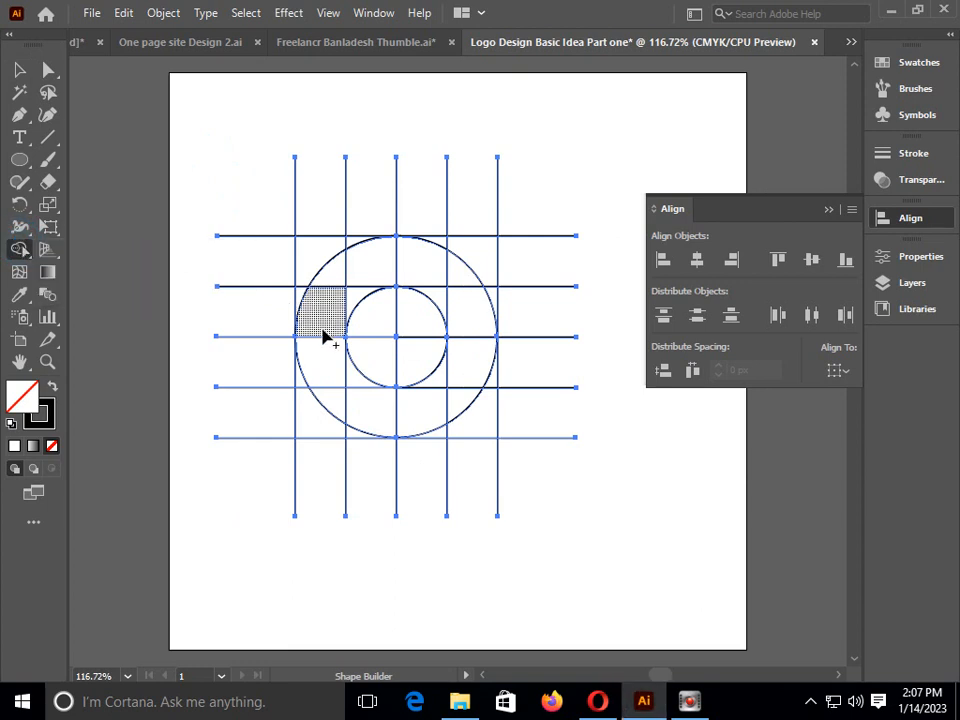
mouse_move(316, 319)
left_mouse_down()
mouse_move(334, 277)
mouse_move(362, 262)
mouse_move(347, 299)
mouse_move(366, 270)
mouse_move(394, 261)
mouse_move(459, 279)
mouse_move(459, 294)
mouse_move(438, 289)
mouse_move(461, 310)
mouse_move(476, 348)
mouse_move(469, 373)
mouse_move(423, 414)
left_mouse_up()
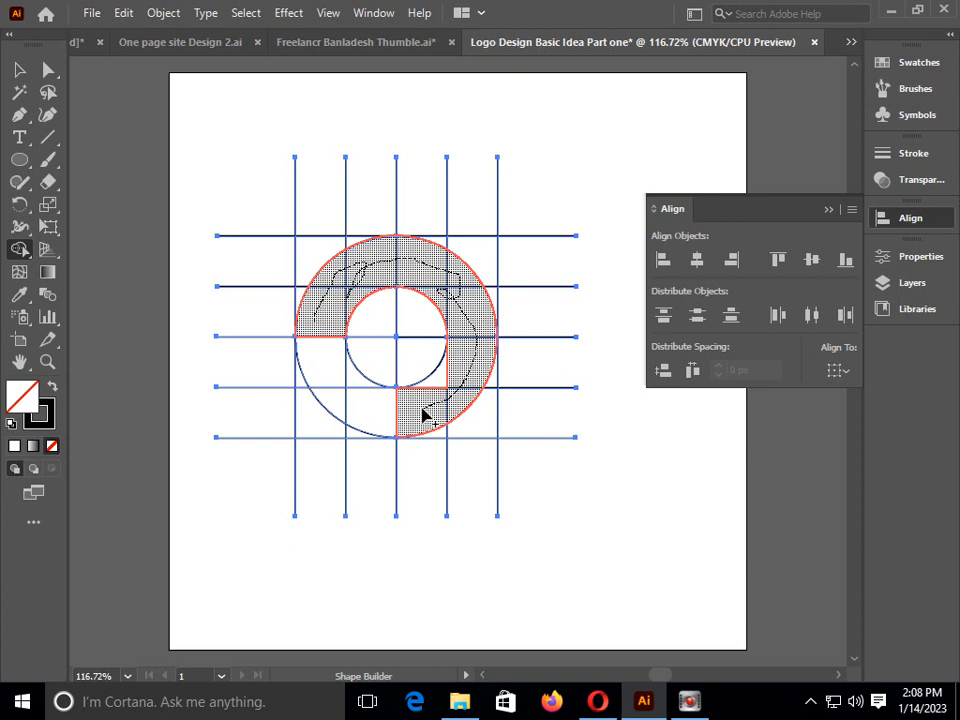
left_click_drag(428, 405, 443, 388)
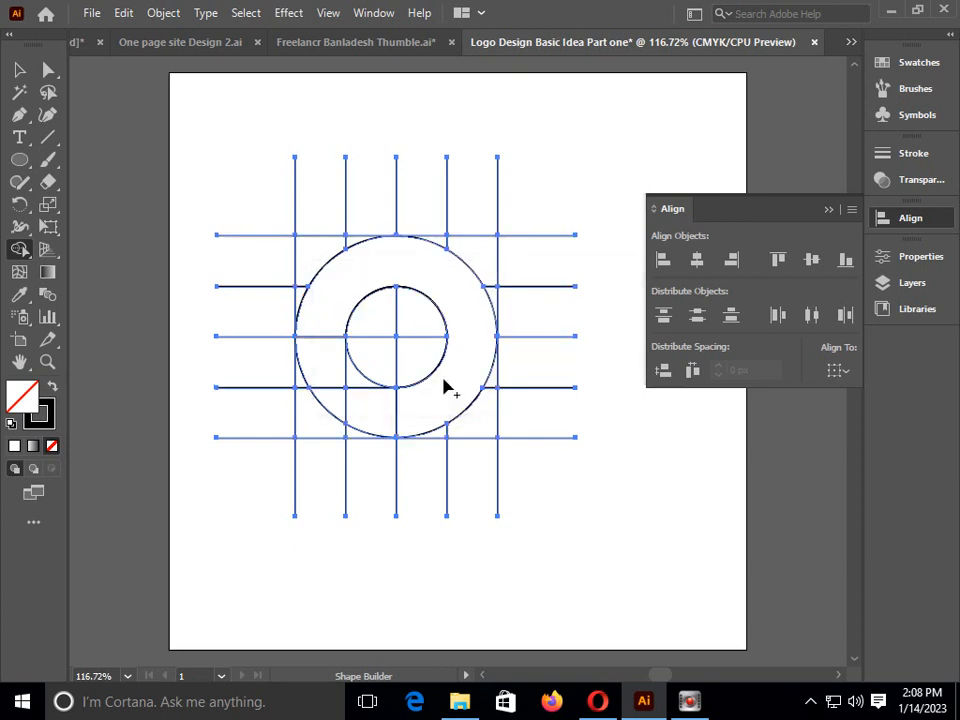
Pick a bright blue fill, apply it to the merged three-quarter ring with the Shape Builder tool, and deselect the artwork
double_click(20, 397)
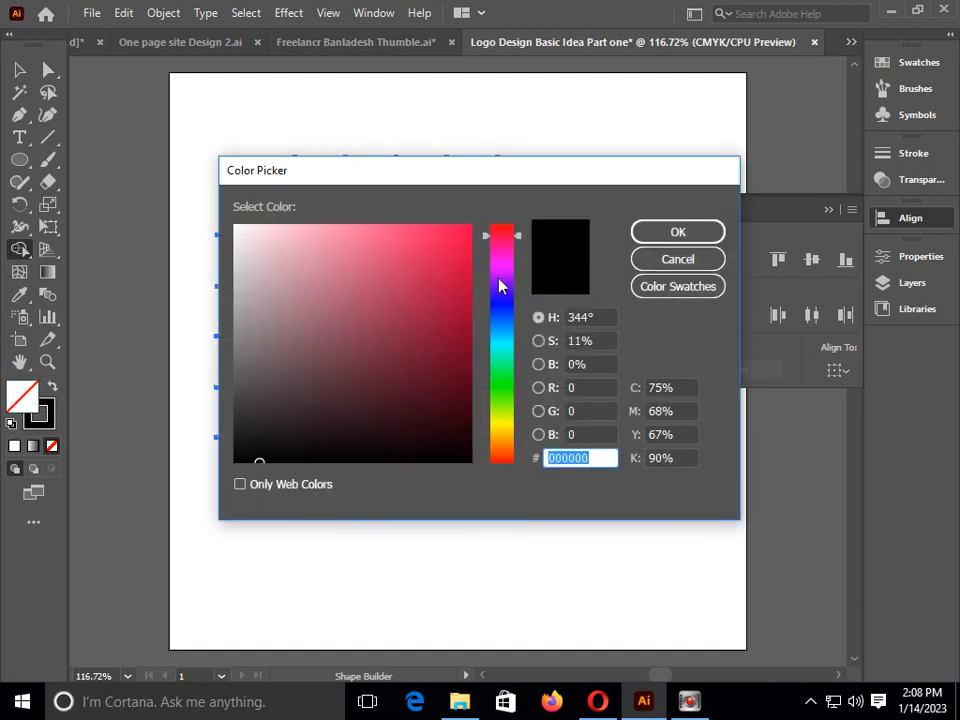
left_click_drag(445, 250, 465, 238)
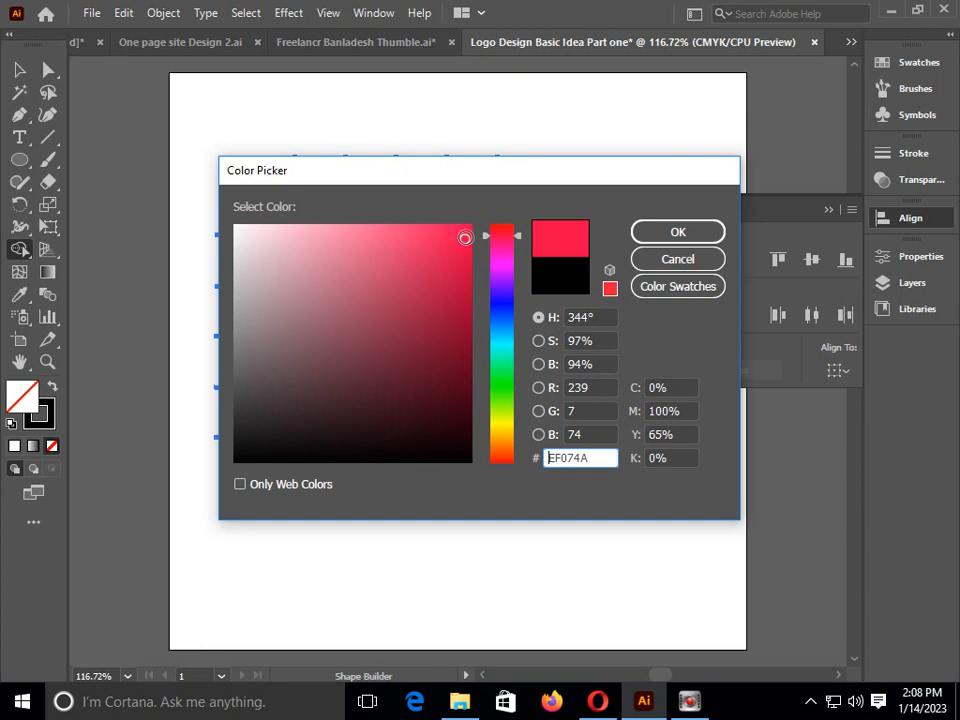
left_click(503, 305)
left_click(463, 237)
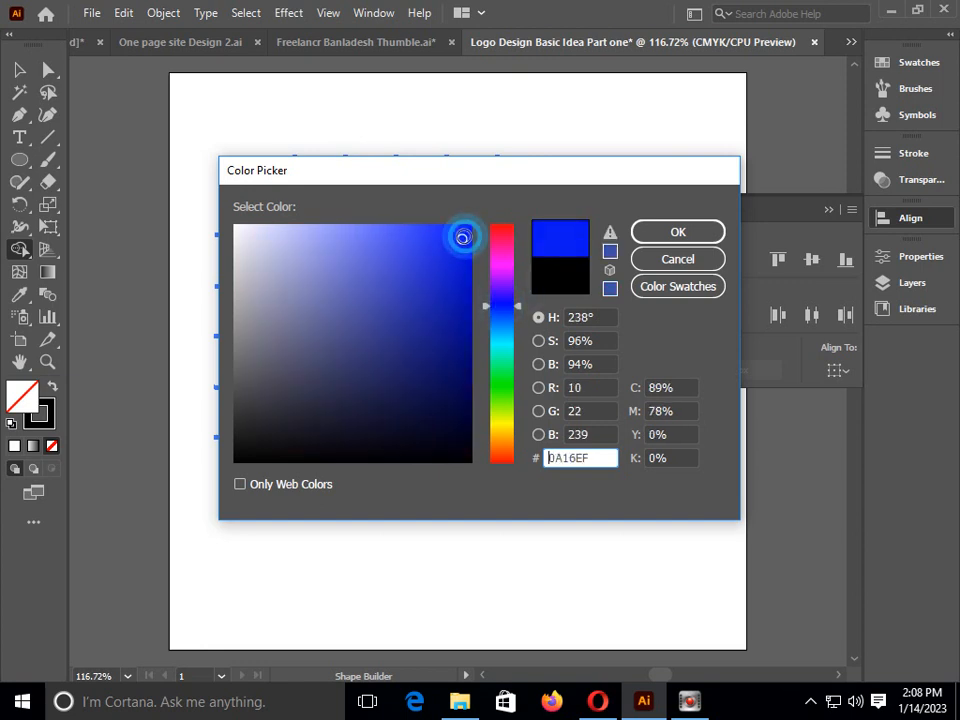
left_click(462, 236)
left_click(669, 232)
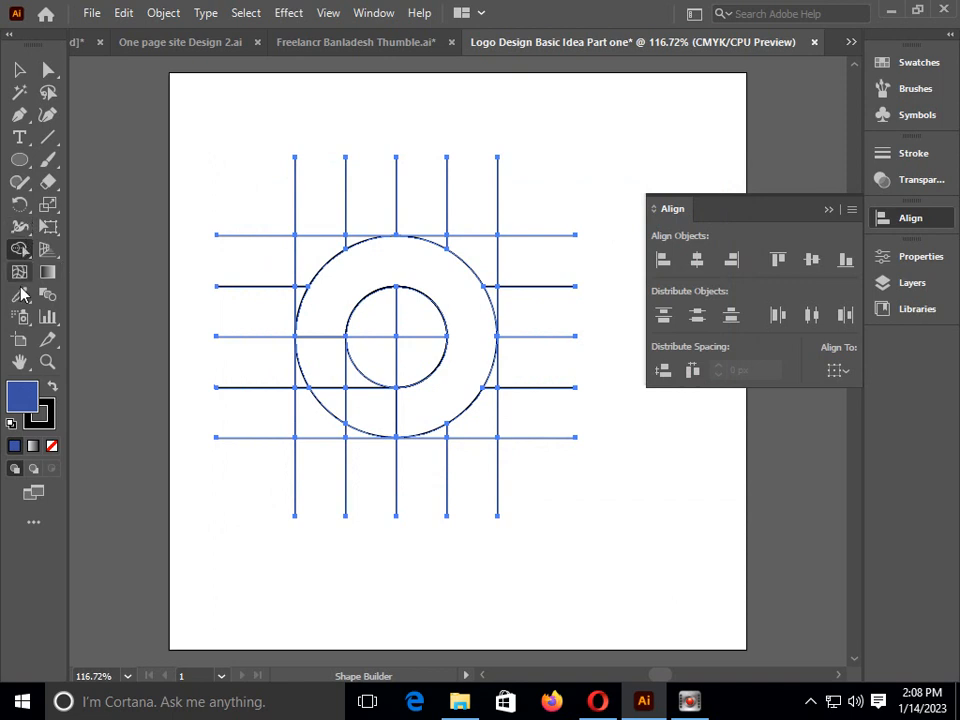
left_click(19, 249)
left_click(331, 297)
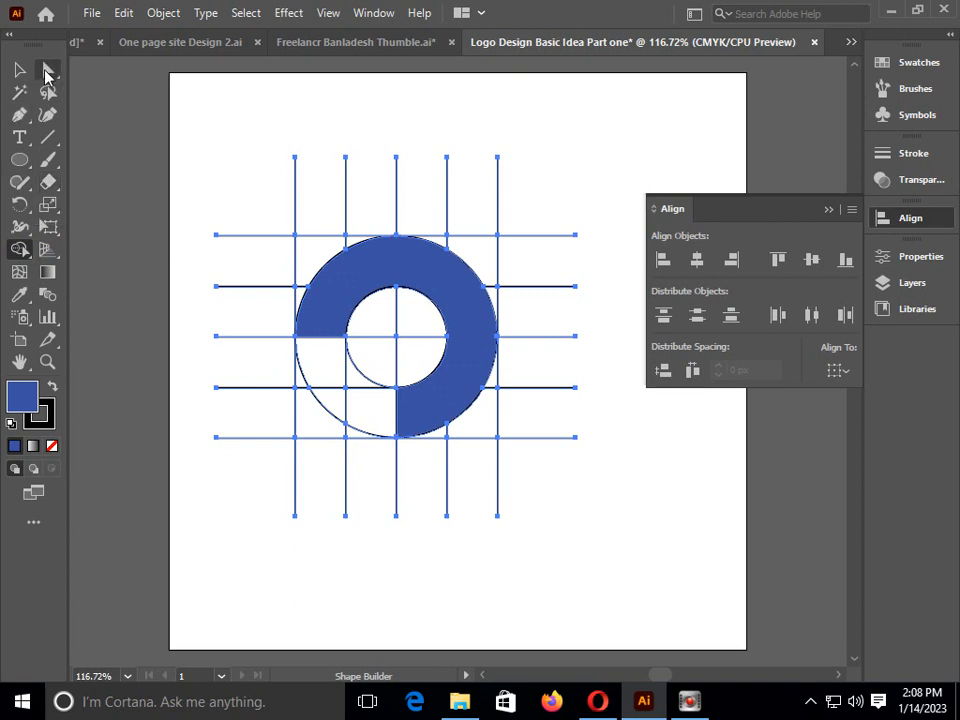
left_click(46, 75)
left_click(150, 103)
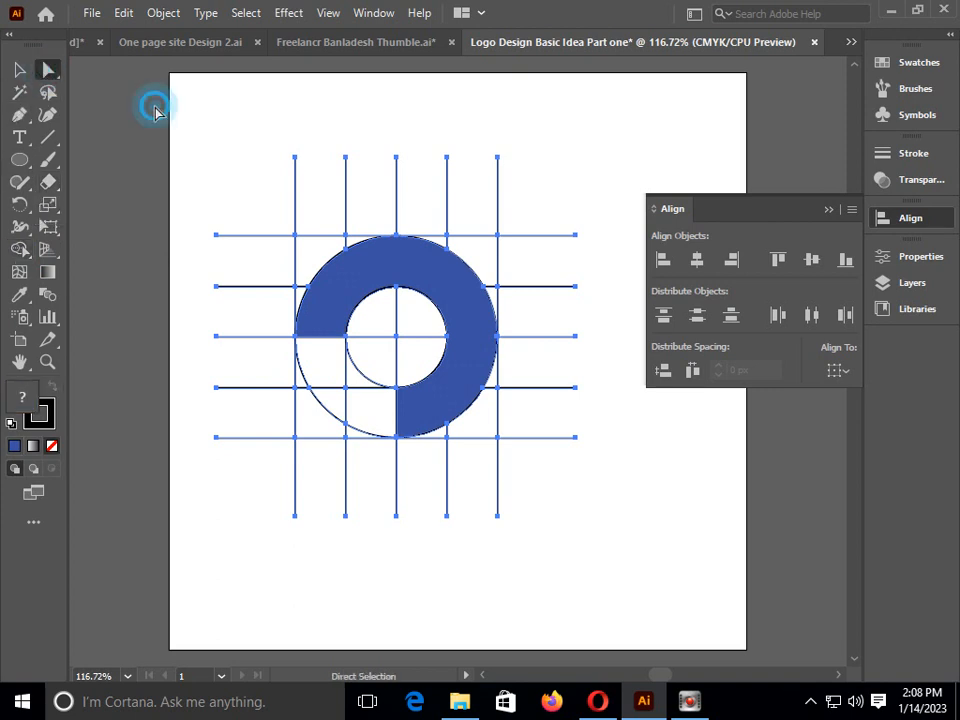
Draw a straight diagonal with the Pen tool from the outer circle's leftmost anchor to its bottom anchor, and end the path
left_click(20, 114)
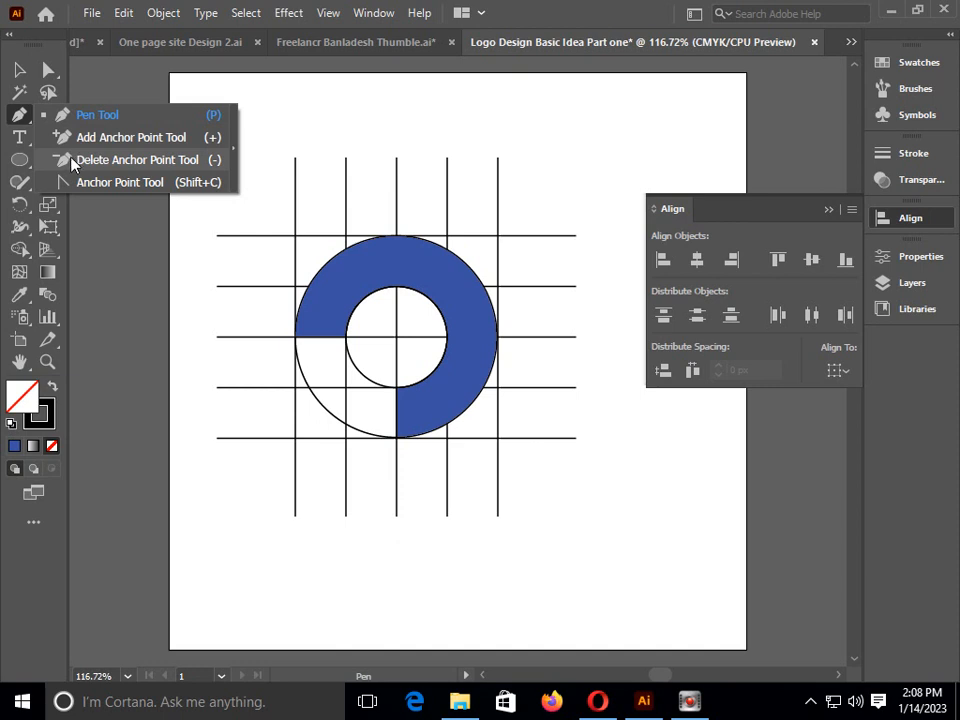
left_click(72, 114)
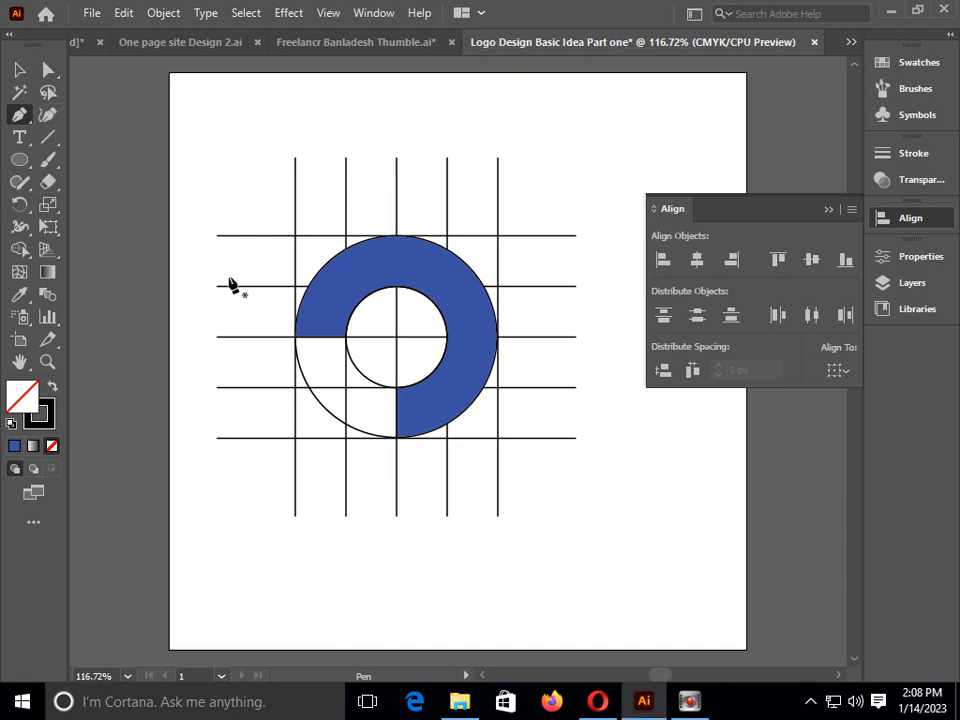
left_click(295, 336)
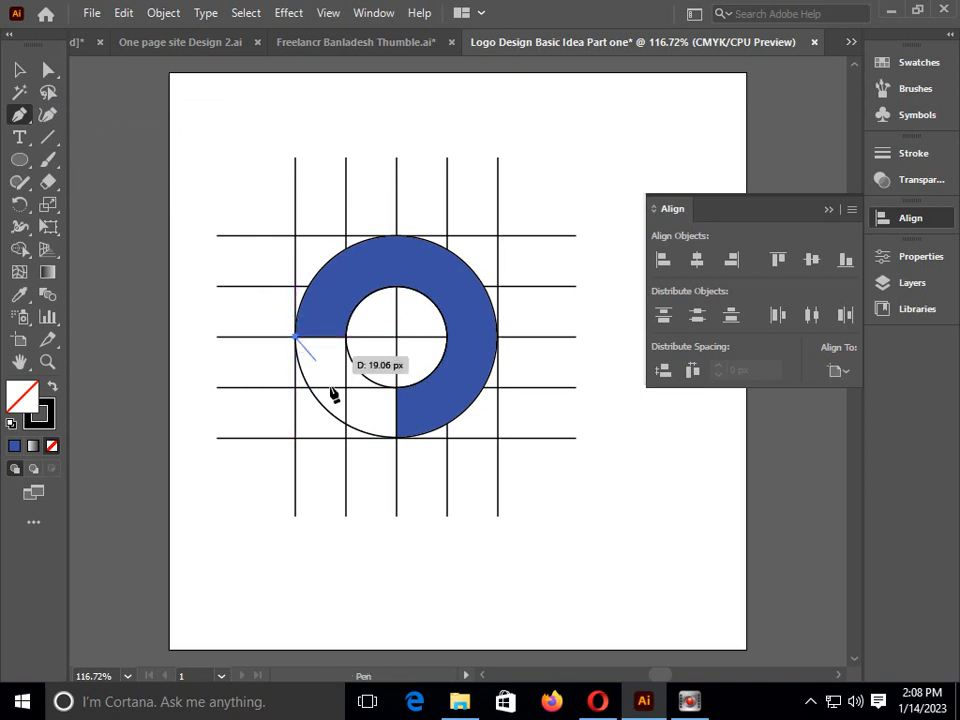
left_click(396, 437)
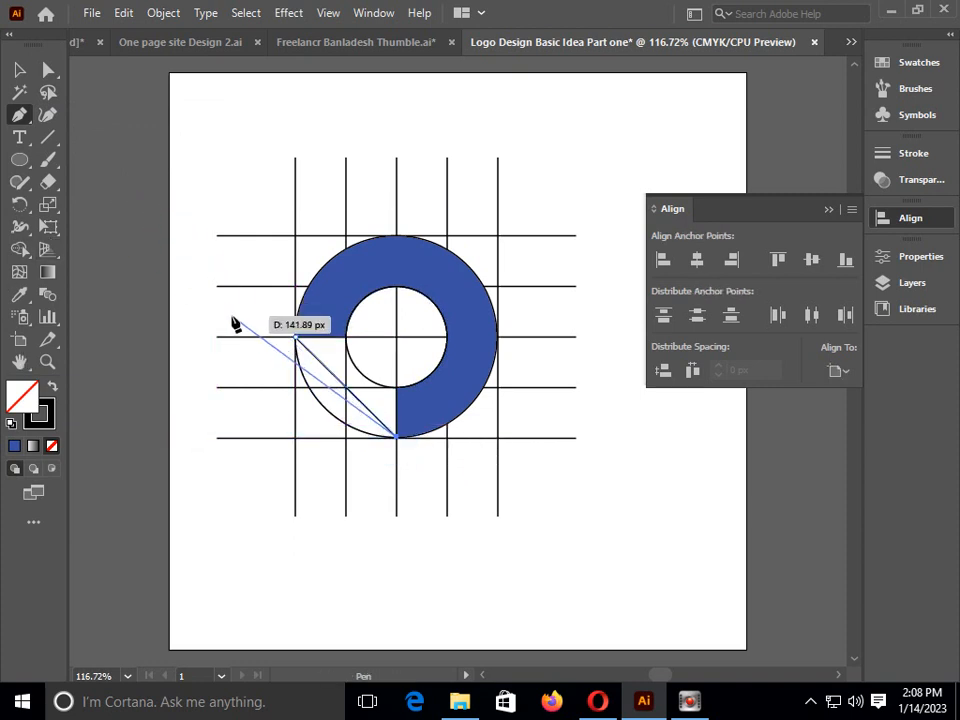
key("Escape")
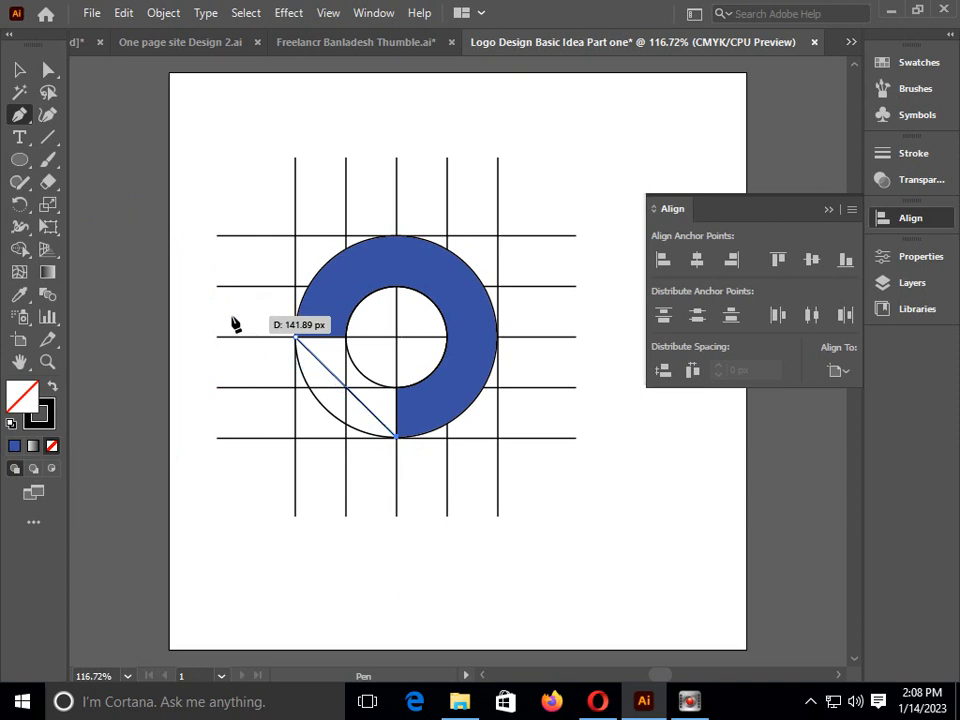
Select the artwork and merge the areas between the diagonal and the circle's centre into one triangle with the Shape Builder tool
left_click(19, 68)
left_click_drag(240, 140, 504, 439)
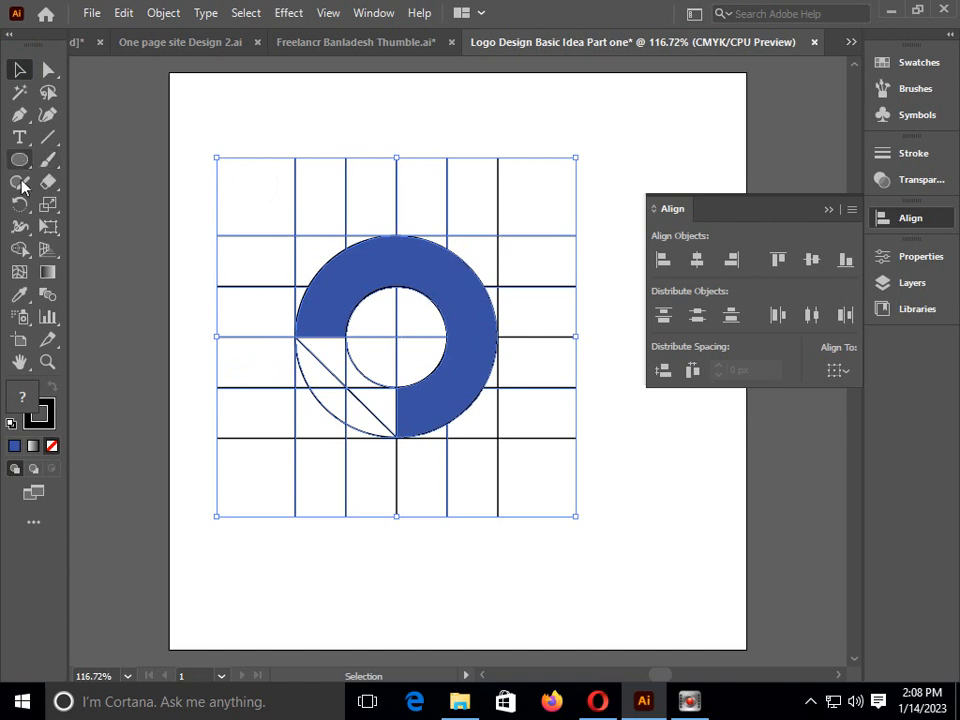
left_click(20, 248)
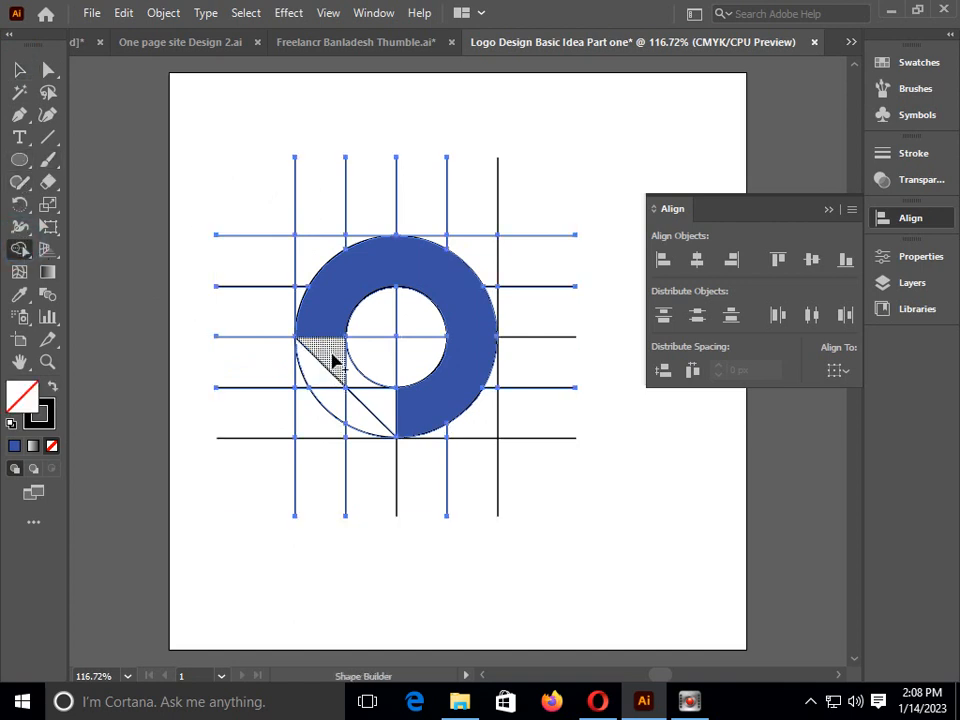
left_click_drag(333, 361, 378, 402)
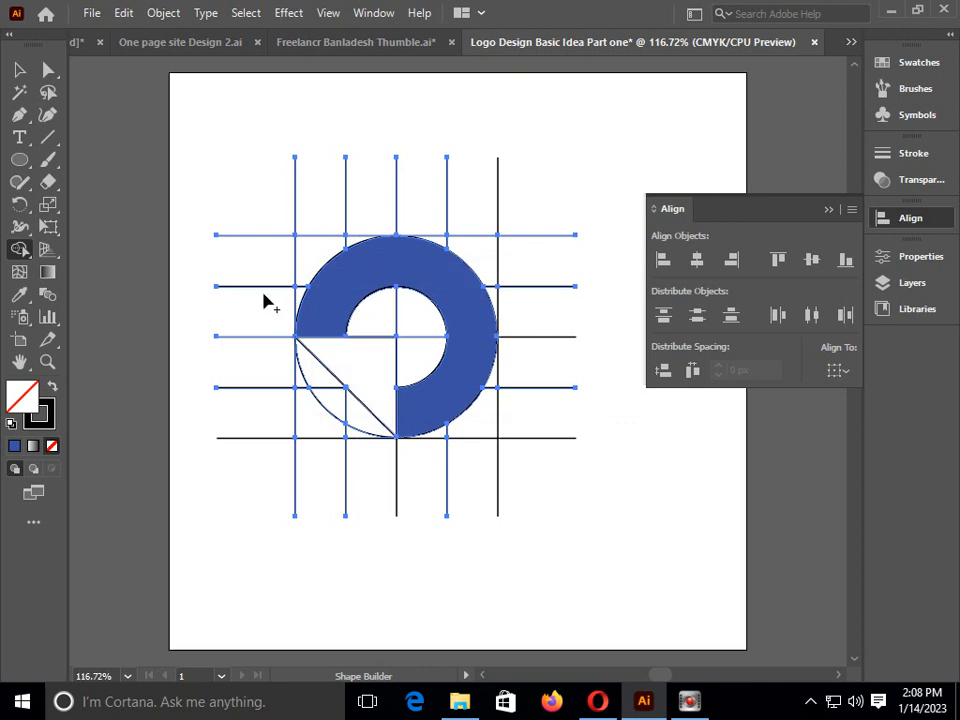
Try to give the merged lower-left triangle a blue fill by choosing the colour, and deselect the artwork
double_click(20, 392)
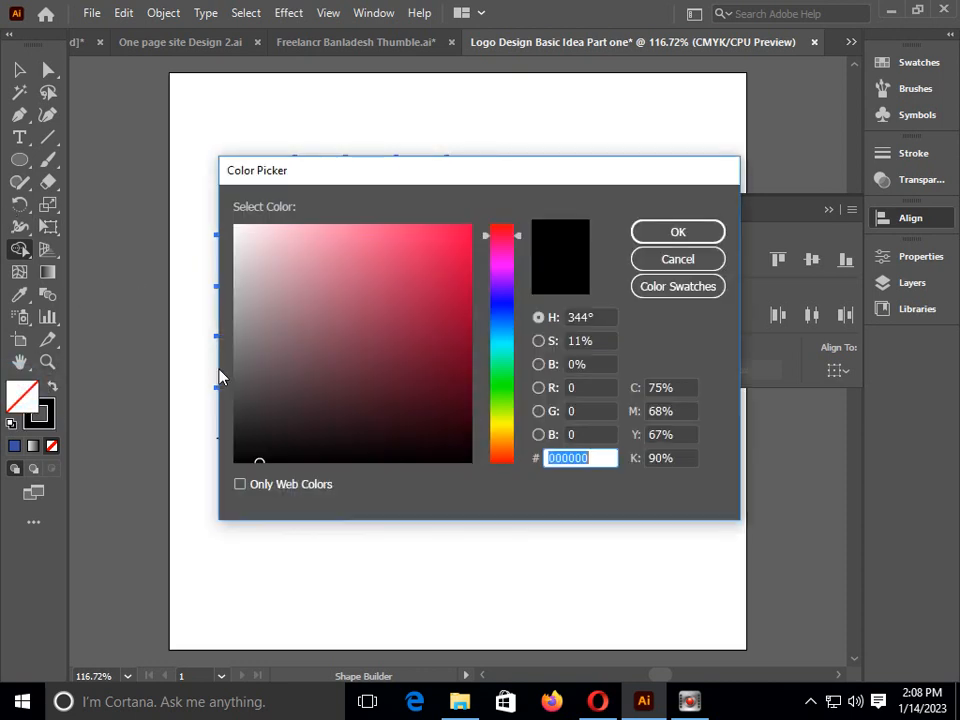
left_click(493, 298)
left_click_drag(439, 249, 422, 234)
left_click(677, 232)
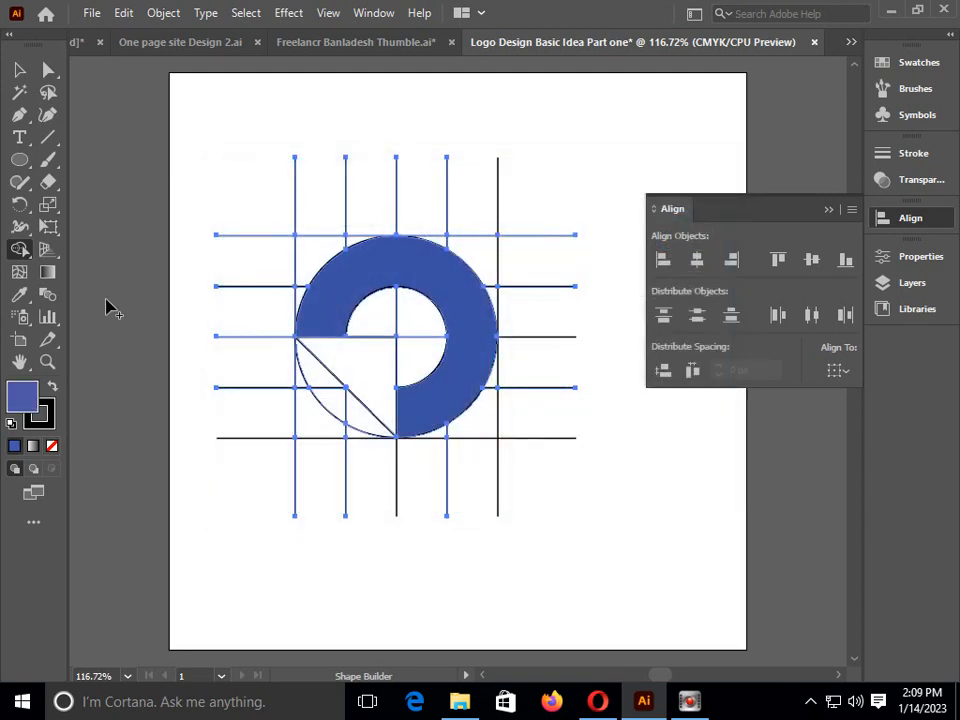
left_click(48, 69)
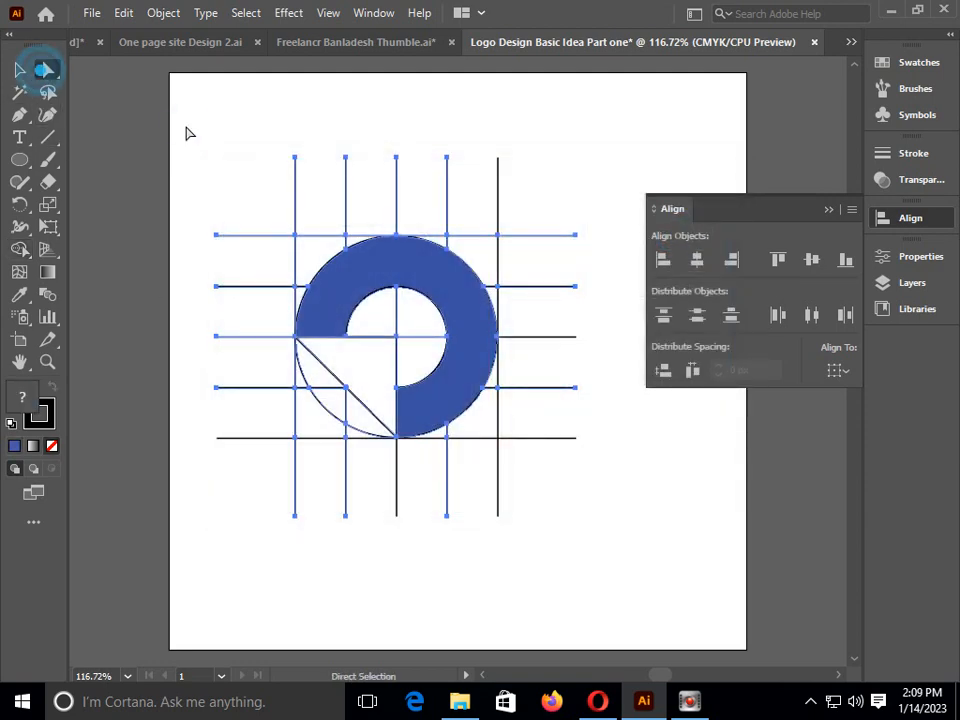
left_click(249, 162)
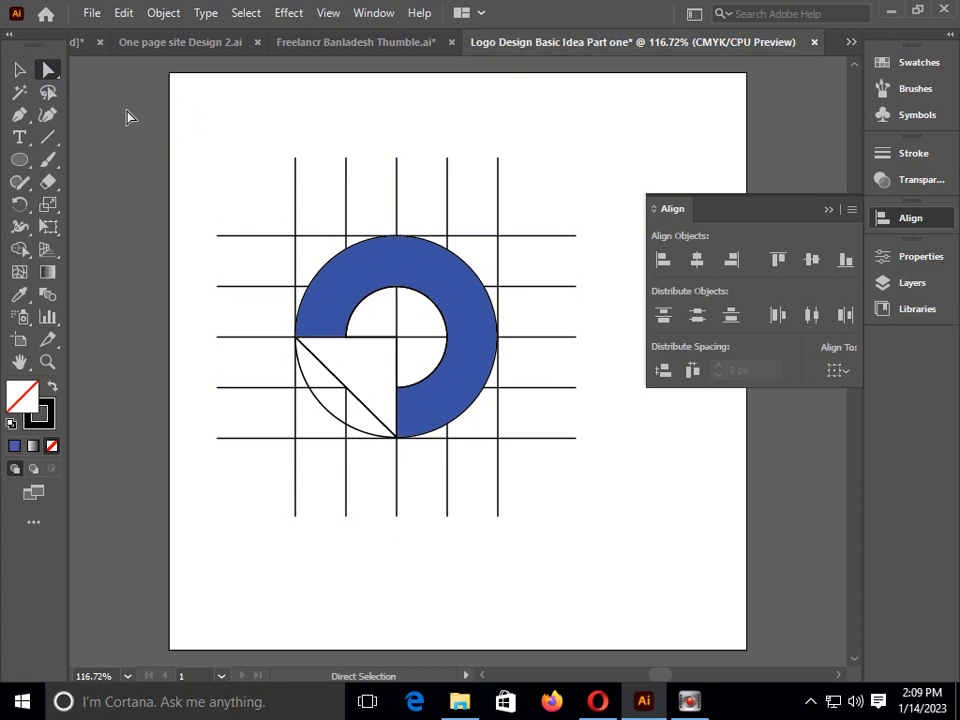
Set a blue fill with nothing selected, try the Shape Builder on the triangle, and dismiss the tool's options without changes
double_click(22, 396)
left_click(500, 298)
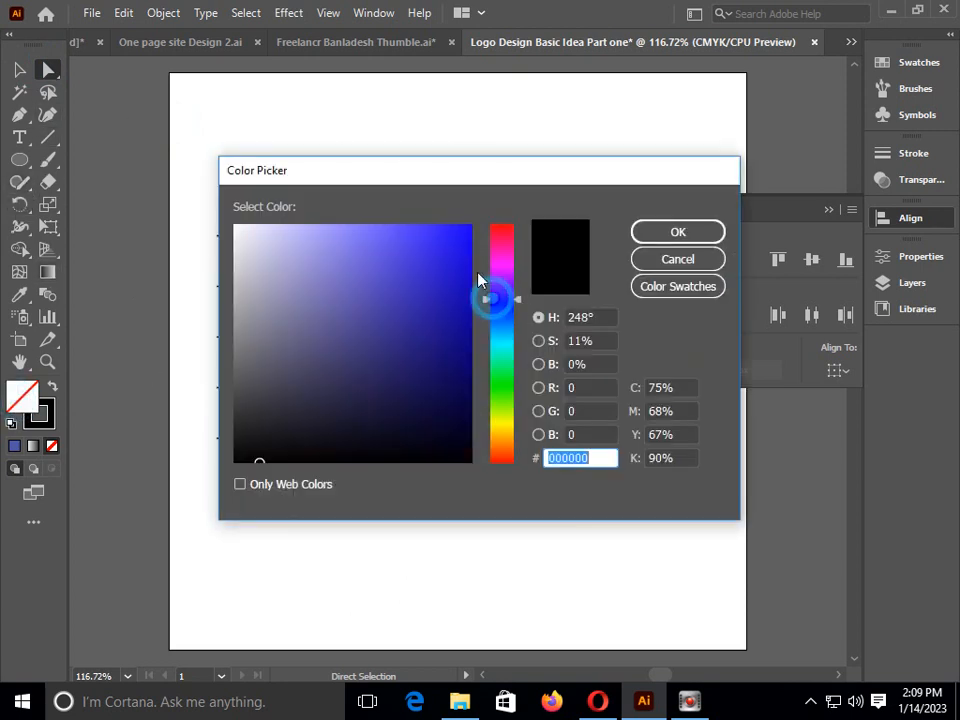
left_click(454, 242)
left_click(650, 232)
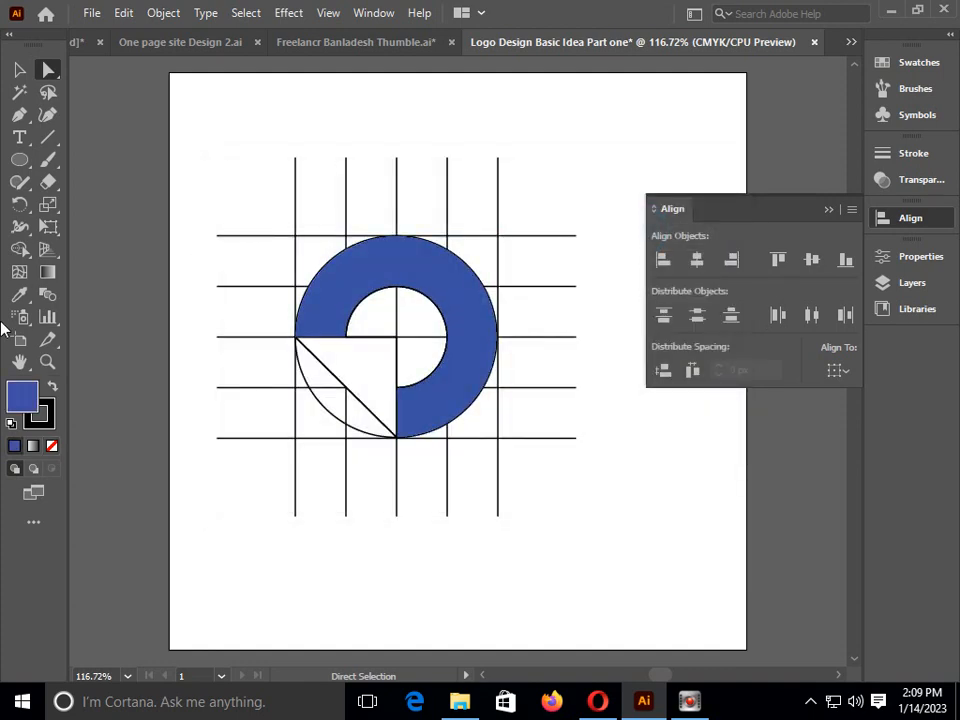
left_click(19, 249)
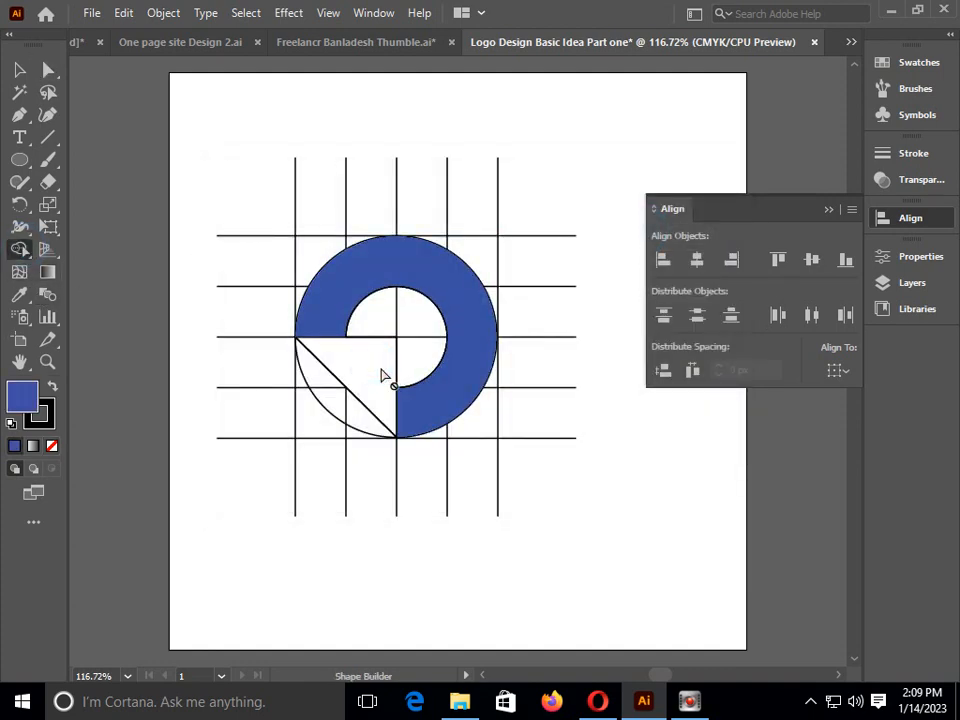
double_click(19, 249)
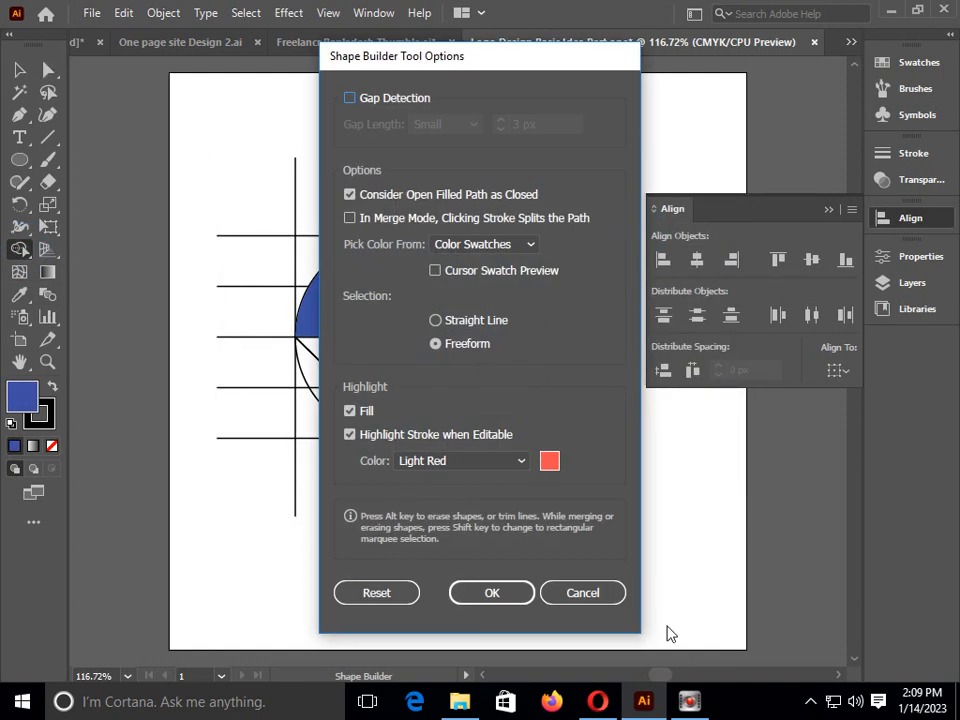
left_click(583, 593)
left_click(270, 229)
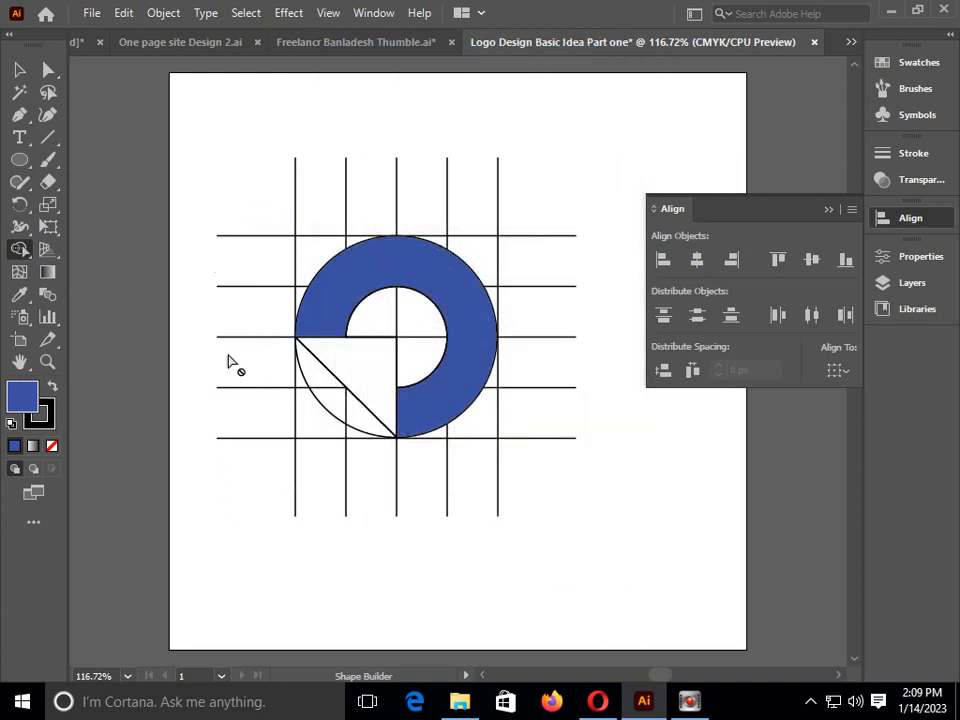
Select all the grid lines and shapes, and set their fill to a violet-blue
left_click(19, 69)
left_click_drag(199, 113, 559, 540)
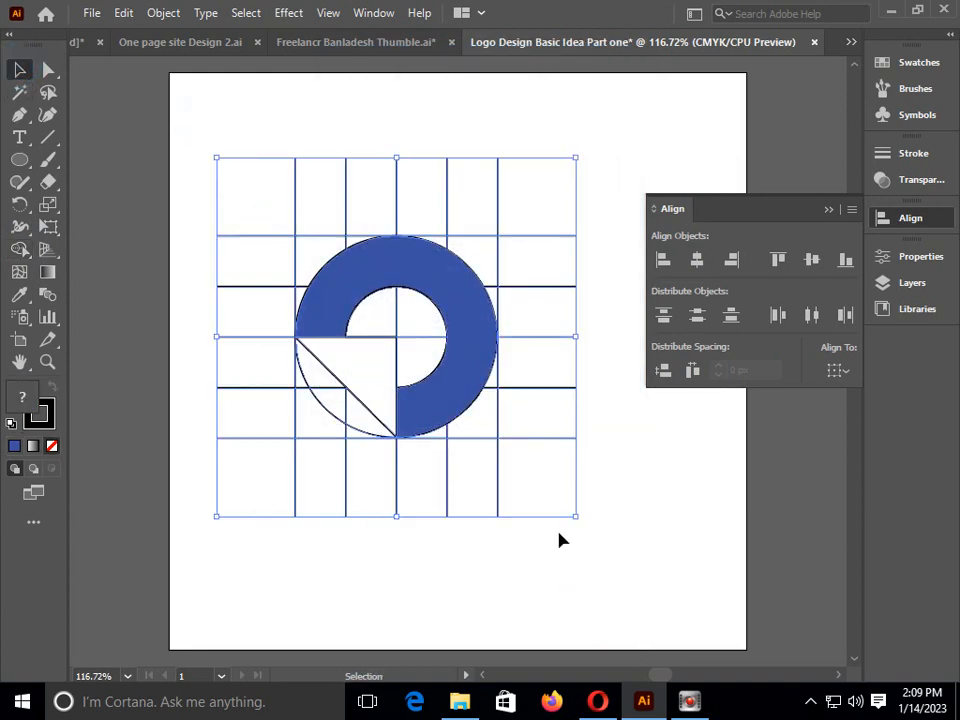
double_click(24, 400)
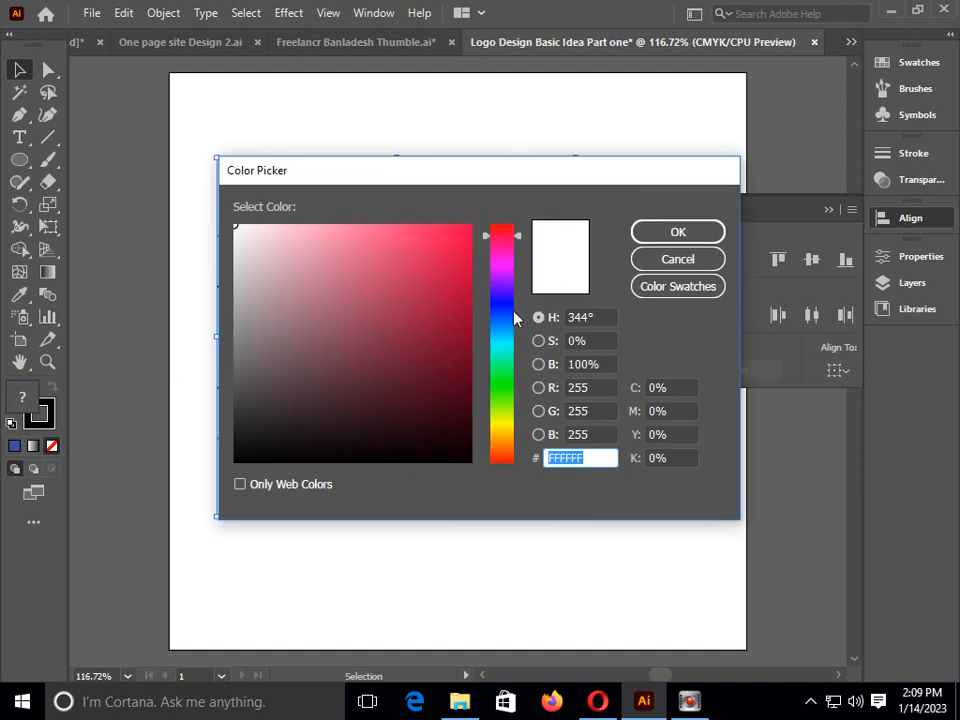
left_click(501, 299)
left_click(412, 232)
left_click(654, 230)
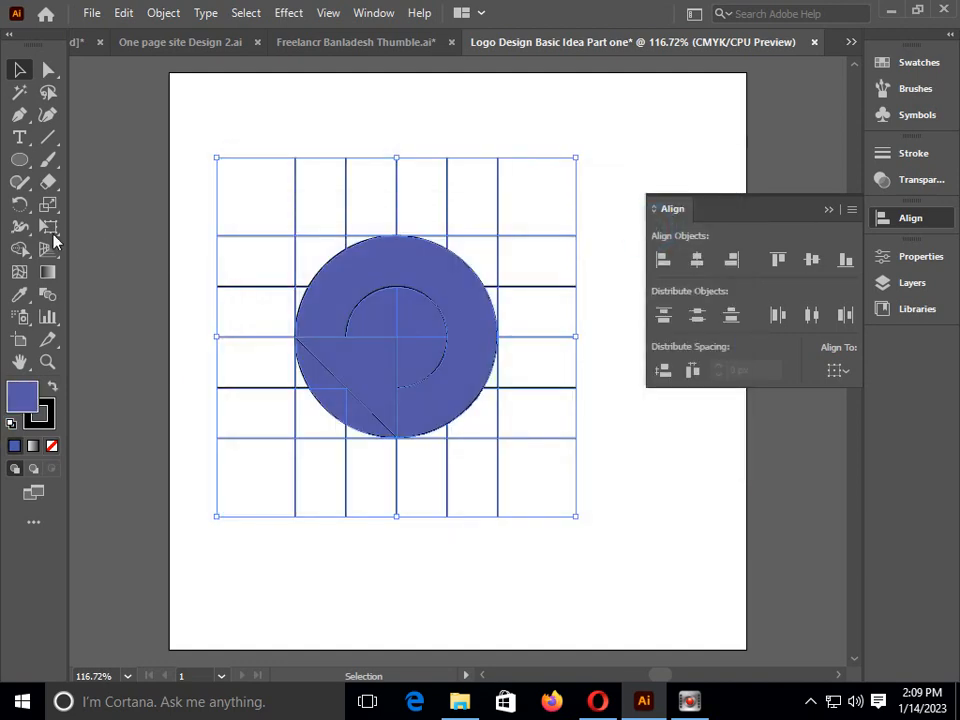
Apply the violet-blue fill to the lower-left triangle with the Shape Builder tool, and deselect the artwork
left_click(19, 249)
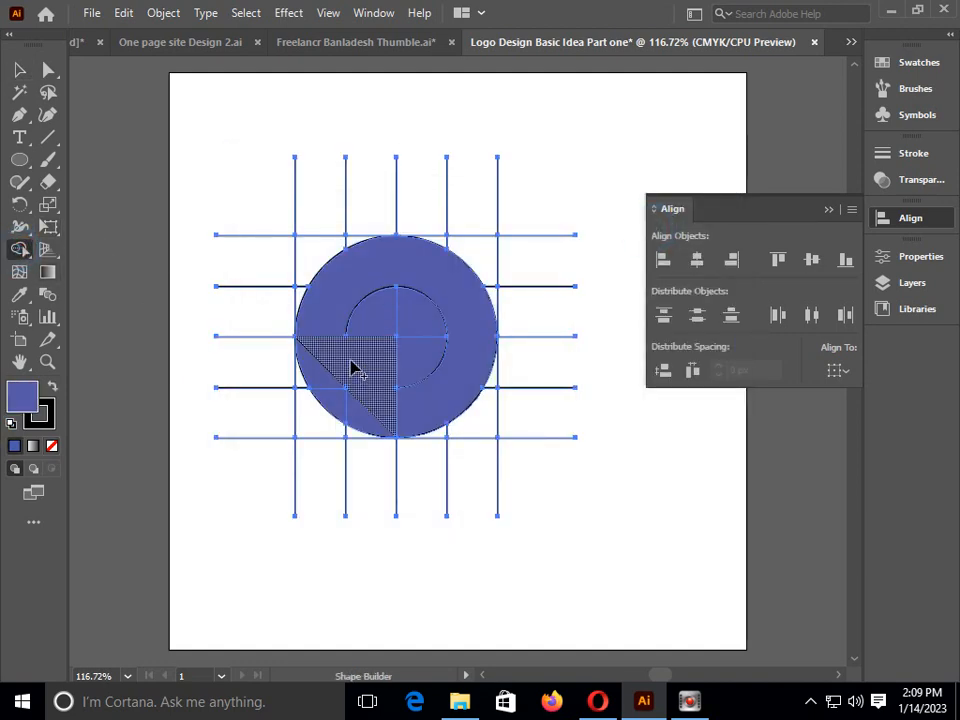
left_click_drag(354, 369, 366, 375)
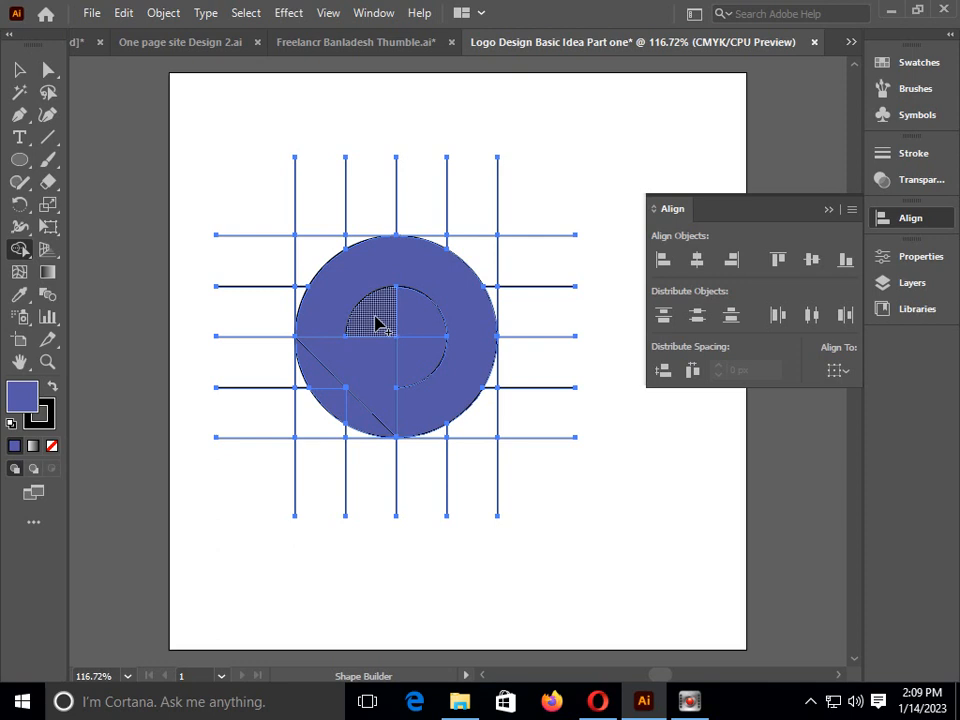
left_click(47, 69)
left_click(185, 98)
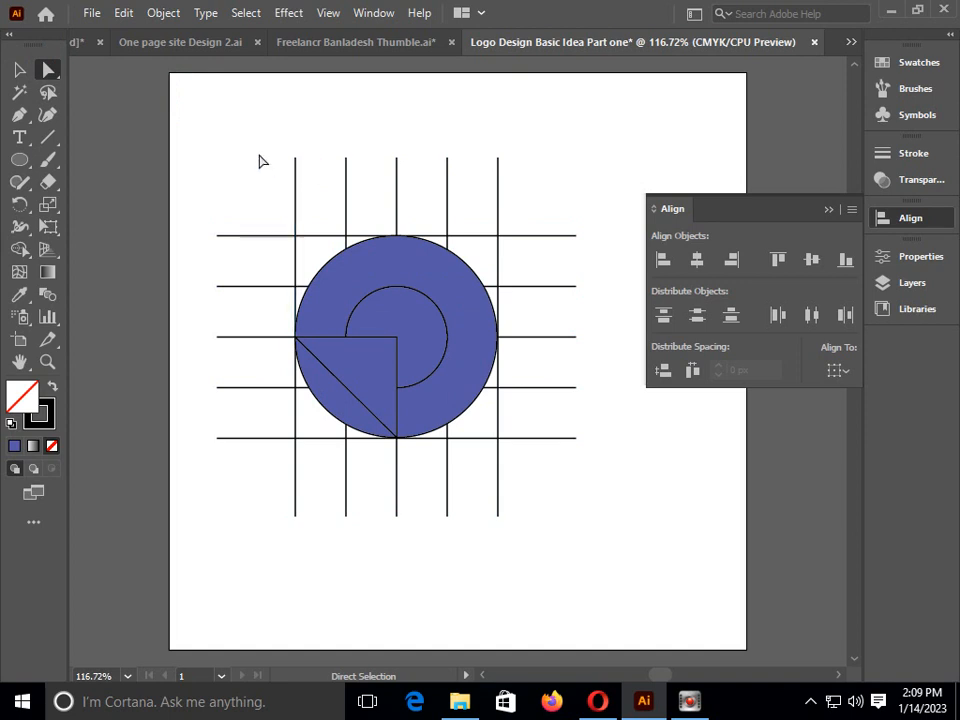
Select the unfilled grid lines with the Magic Wand and delete them
left_click(20, 92)
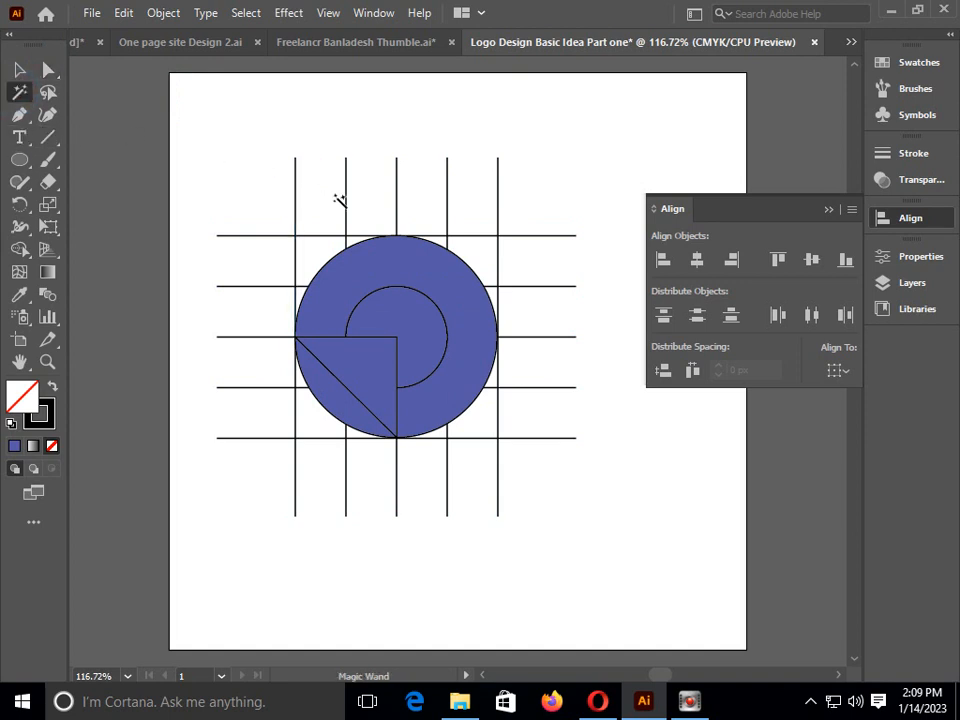
left_click(297, 183)
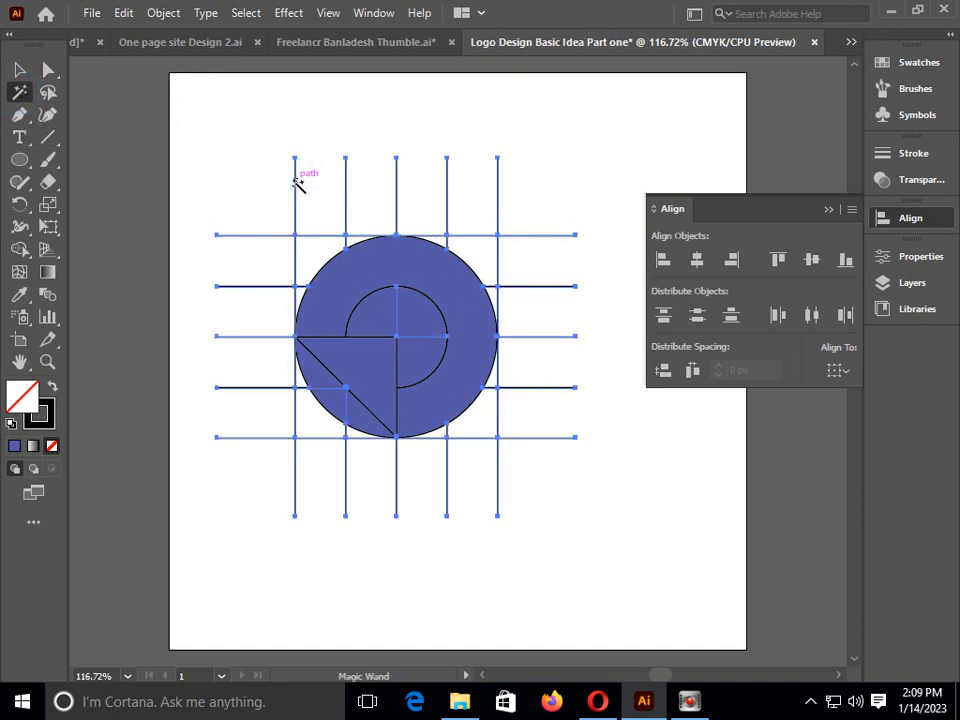
key("Delete")
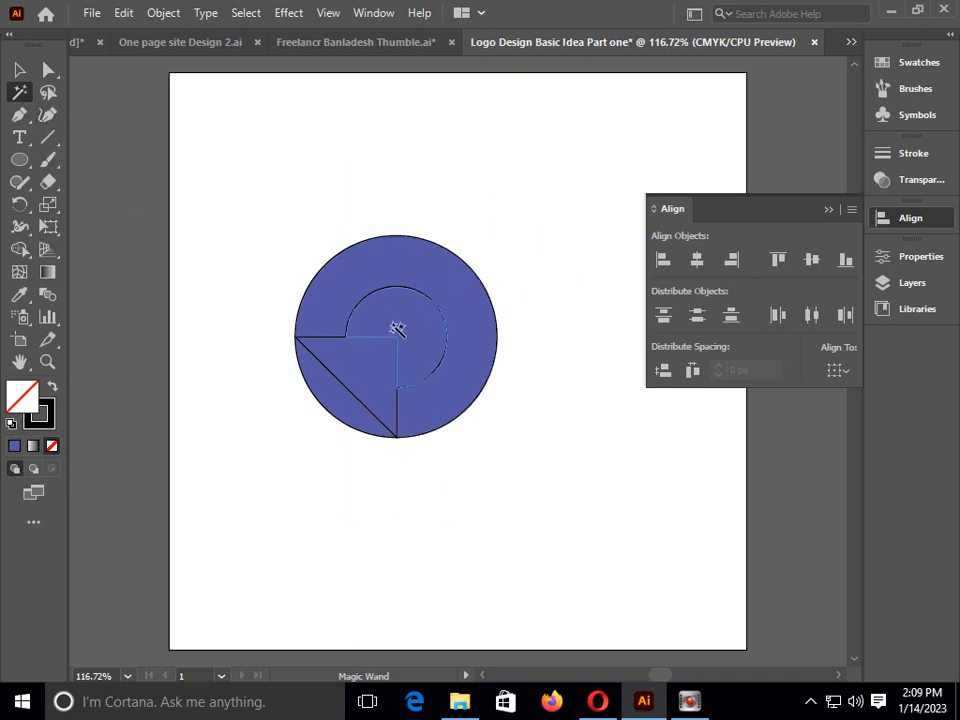
Select the remaining filled shapes and remove the inner circle area and the lower-left arc segment with the Shape Builder tool
left_click(20, 272)
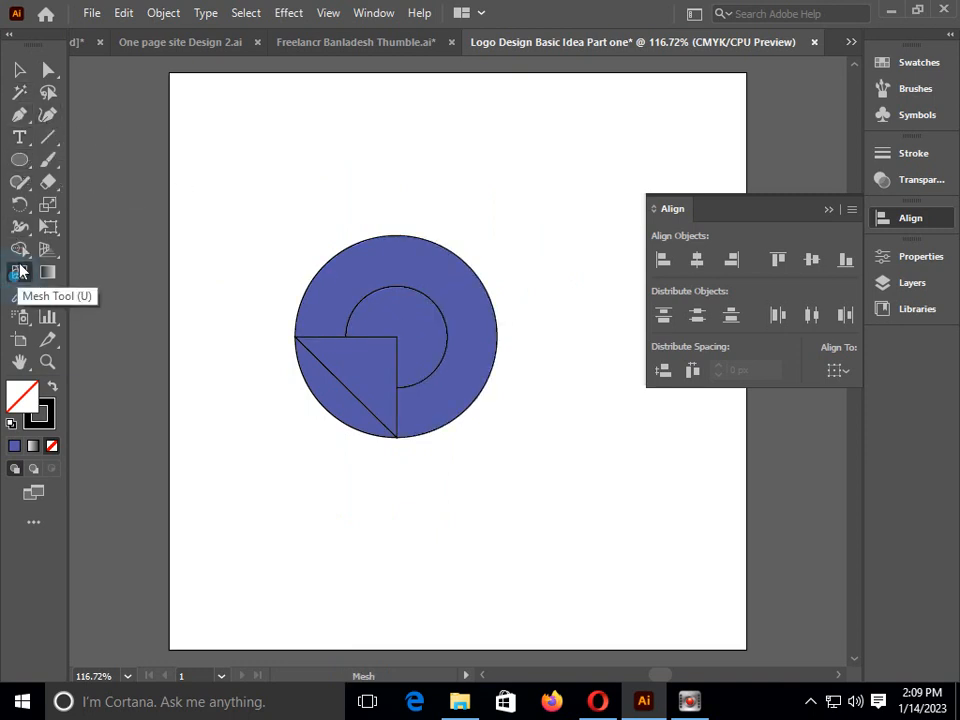
left_click(19, 249)
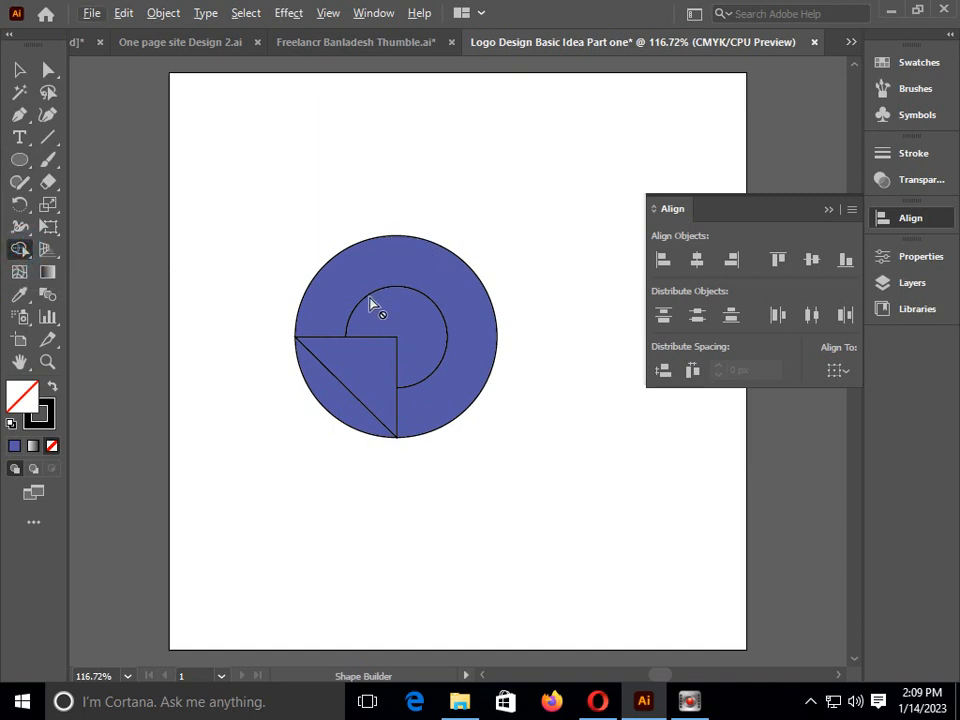
left_click(18, 70)
left_click_drag(225, 158, 611, 508)
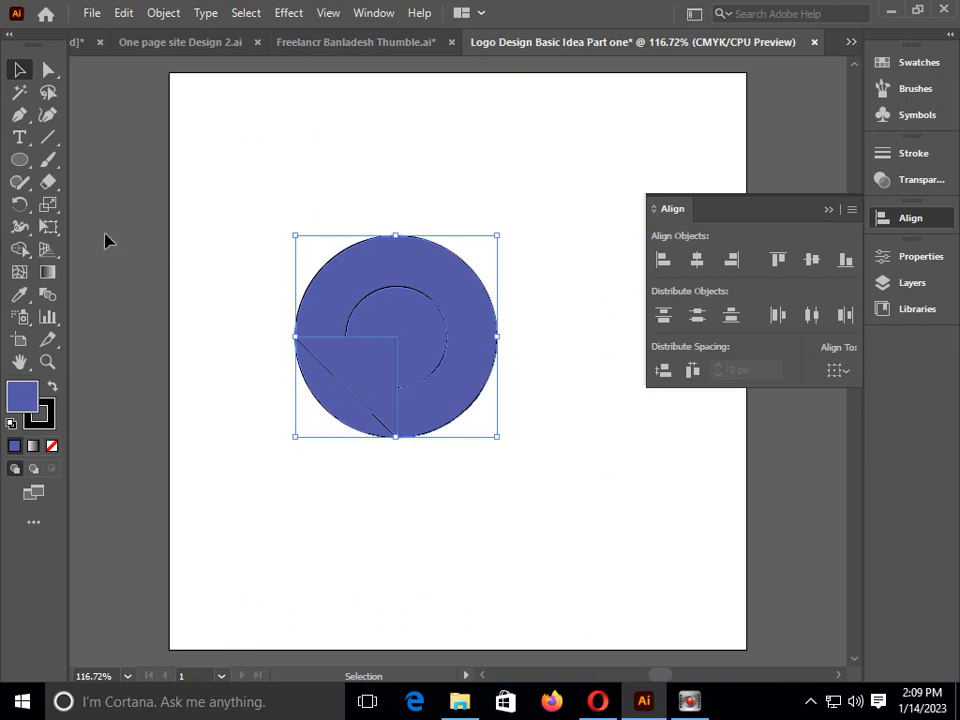
left_click(20, 251)
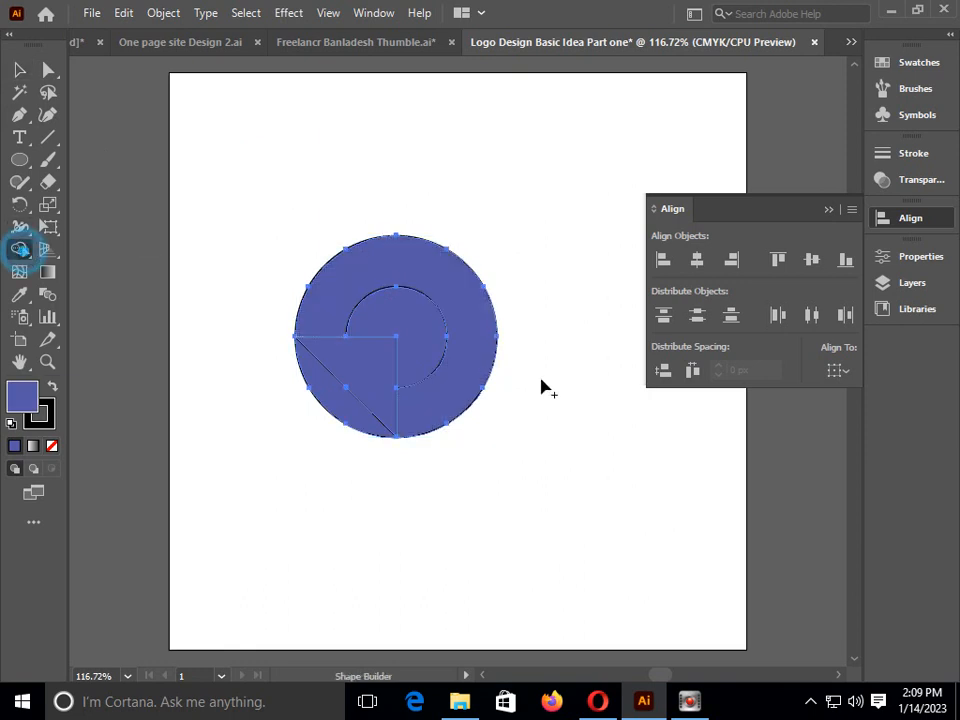
left_click(396, 316, "alt")
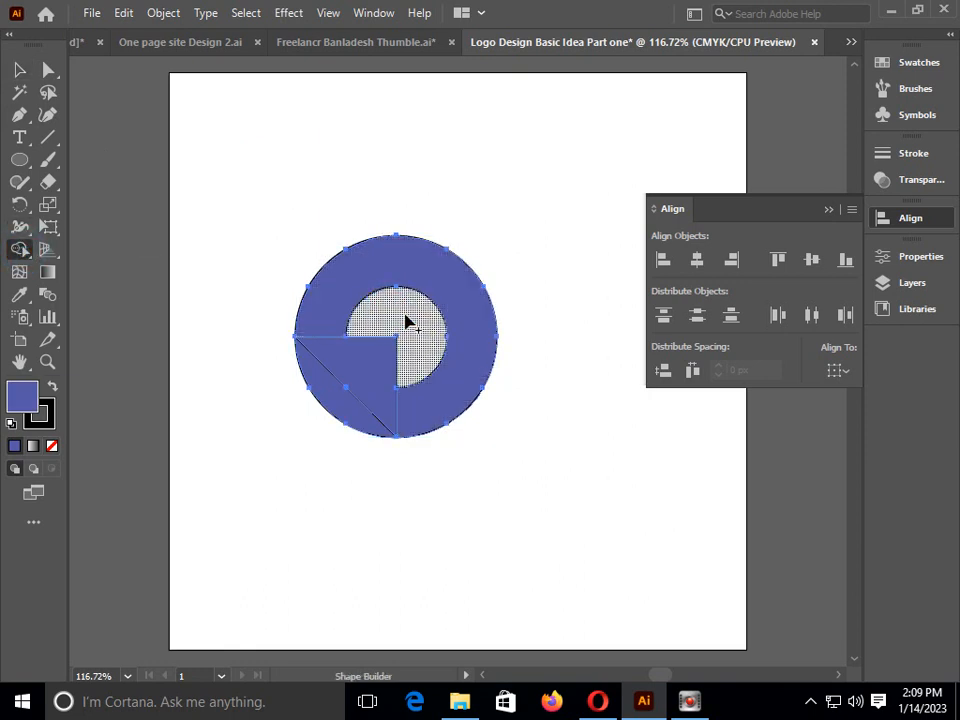
left_click(338, 406, "alt")
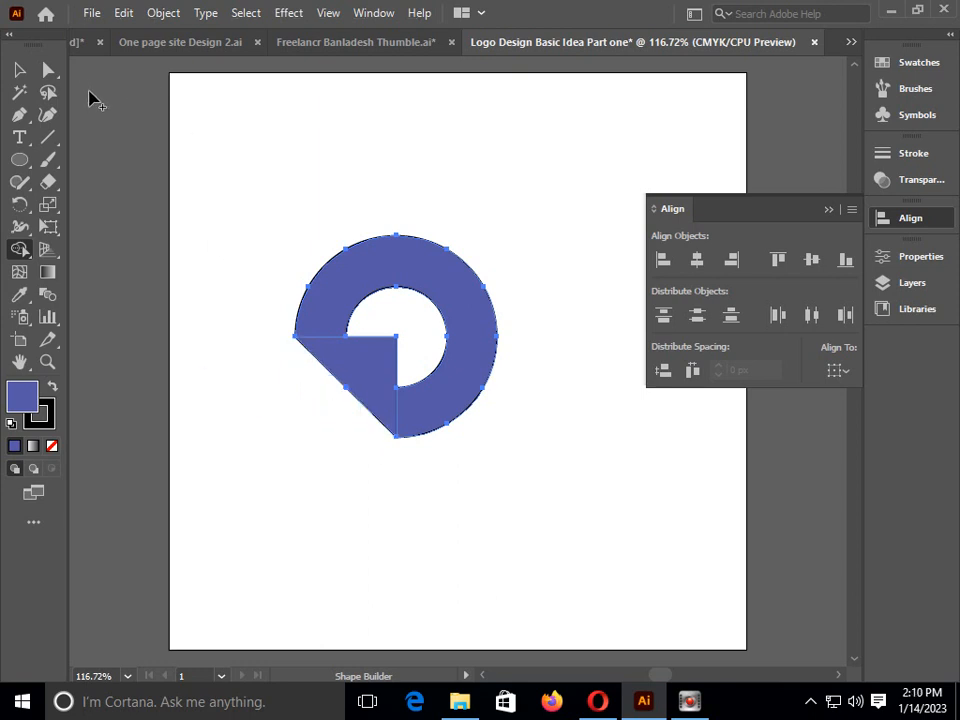
Undo back to the blue ring with unfilled, unmerged lower-left areas and the full grid, and deselect the artwork
key("ctrl+z")
key("ctrl+z")
key("ctrl+z")
key("ctrl+z")
key("ctrl+z")
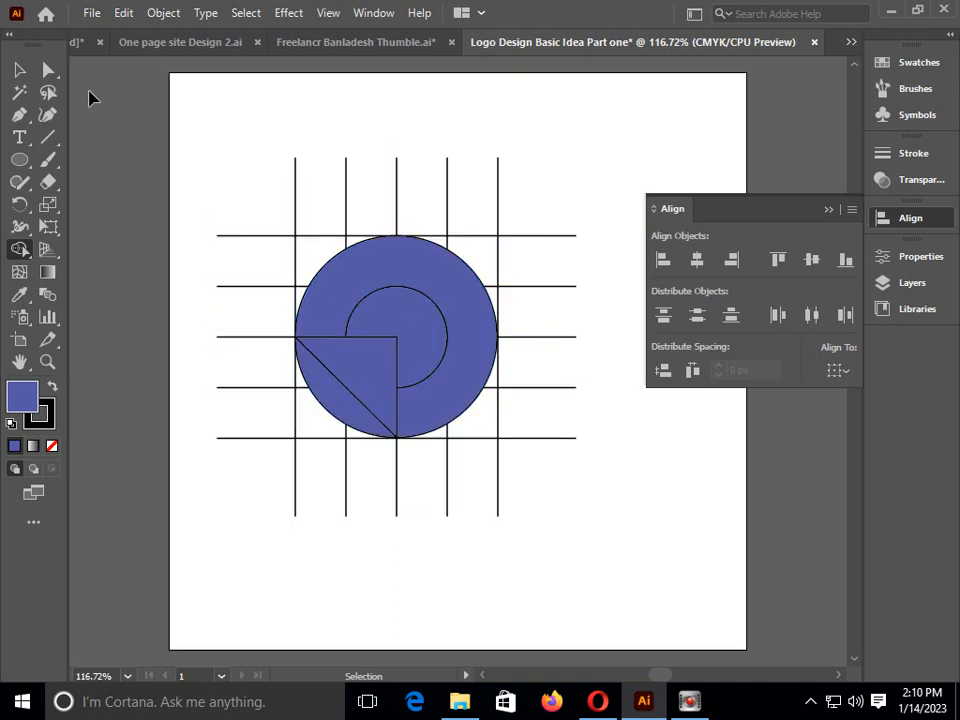
key("ctrl+shift+z")
key("ctrl+shift+z")
key("ctrl+shift+z")
key("ctrl+z")
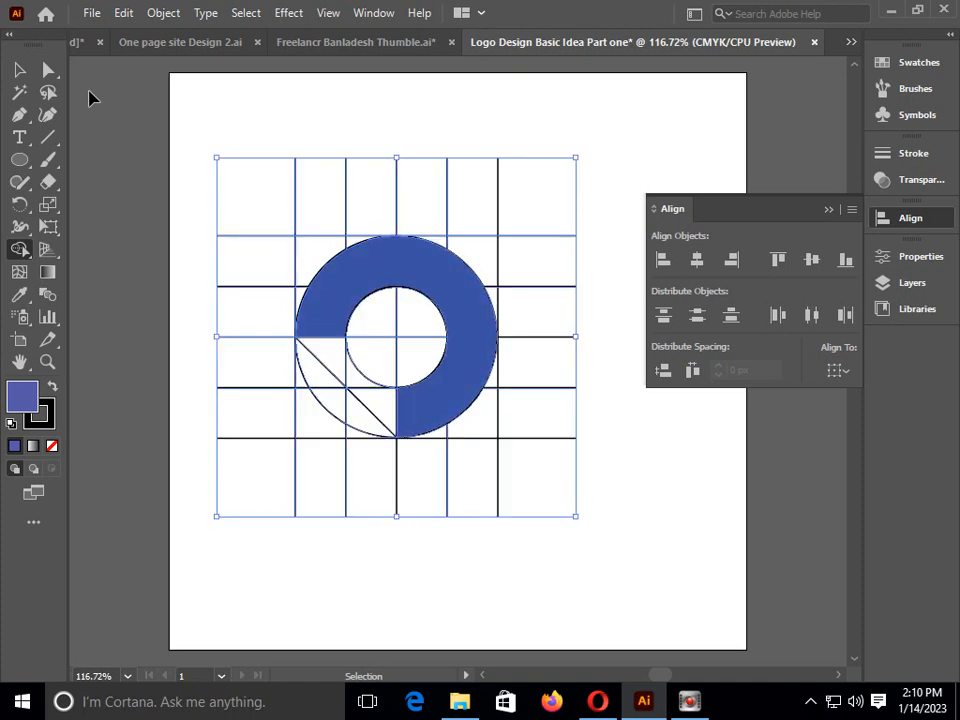
key("shift+m")
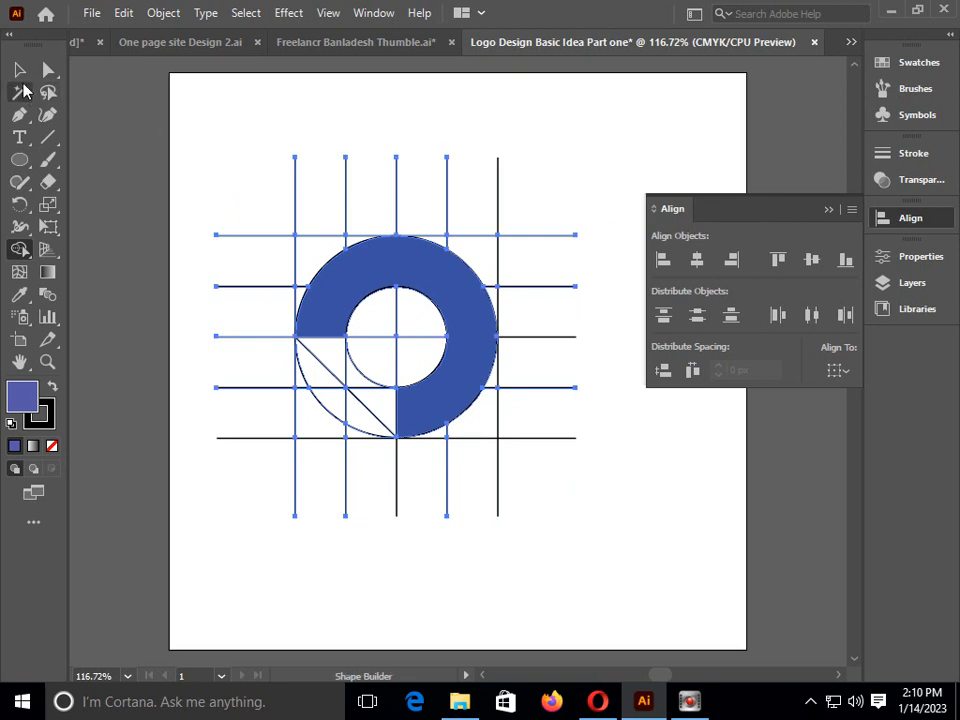
key("v")
left_click(274, 122)
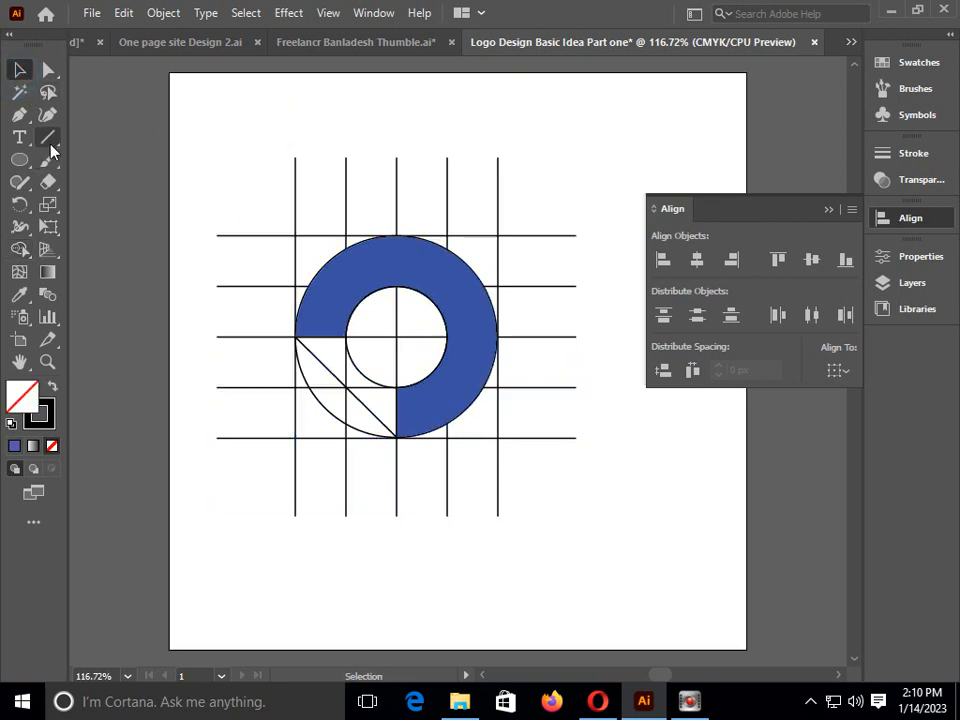
Select all the grid lines and shapes, and merge the ring with the upper-left corner areas using the Shape Builder tool
left_click(20, 250)
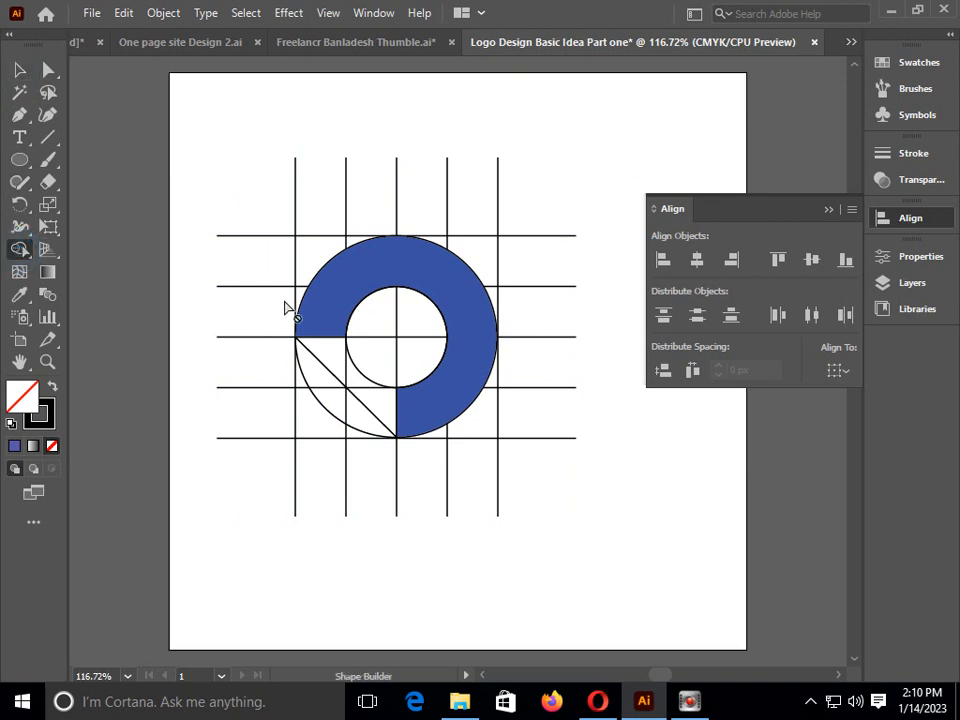
key("v")
left_click_drag(231, 109, 558, 509)
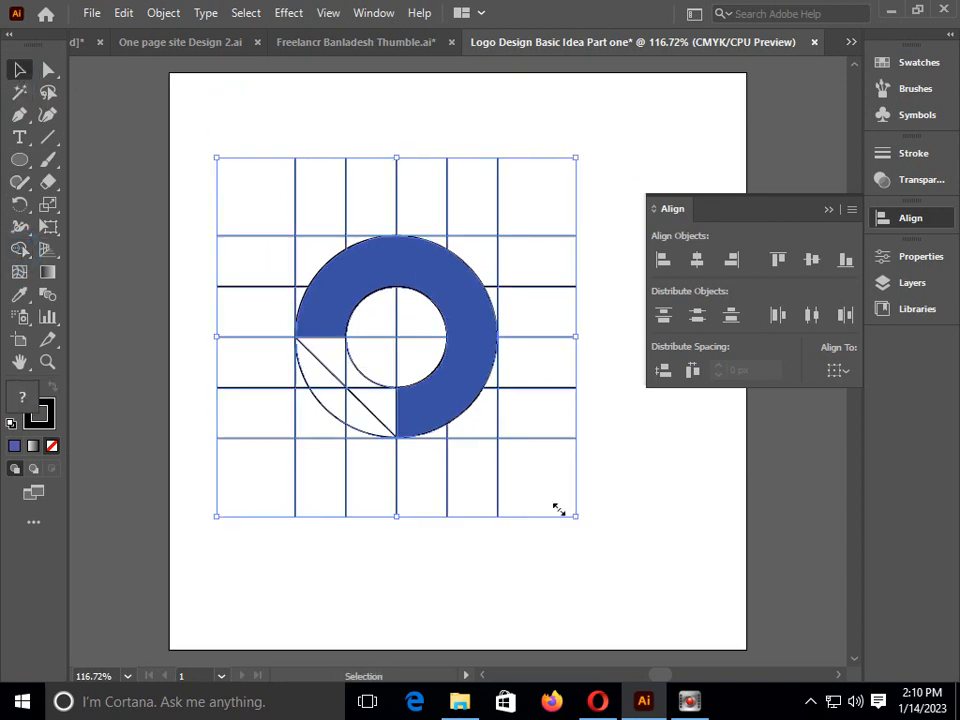
left_click(22, 250)
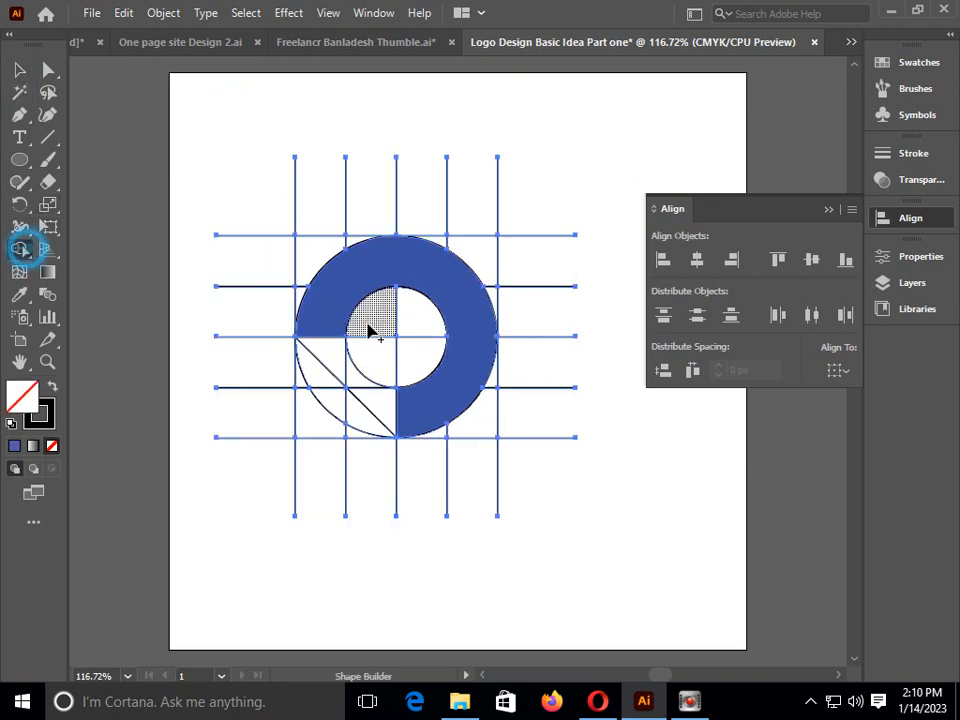
mouse_move(304, 306)
left_mouse_down()
mouse_move(307, 258)
mouse_move(355, 252)
left_mouse_up()
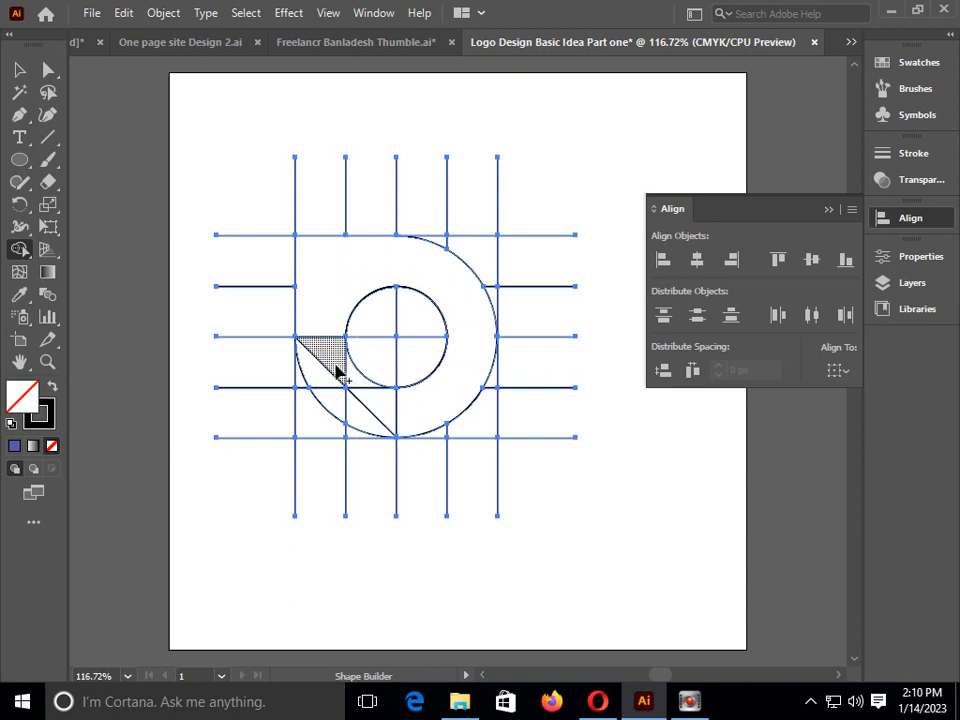
Merge the areas inside the lower-left triangle into one shape with the Shape Builder, and deselect the artwork
mouse_move(336, 357)
left_mouse_down()
mouse_move(376, 397)
mouse_move(383, 373)
left_mouse_up()
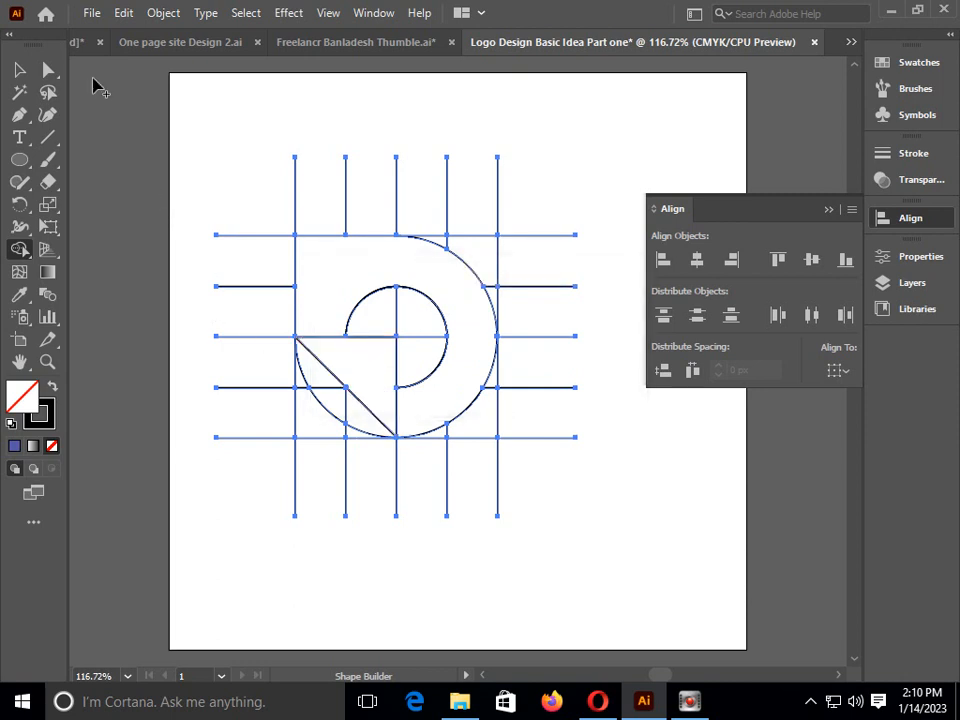
left_click(20, 68)
left_click(104, 94)
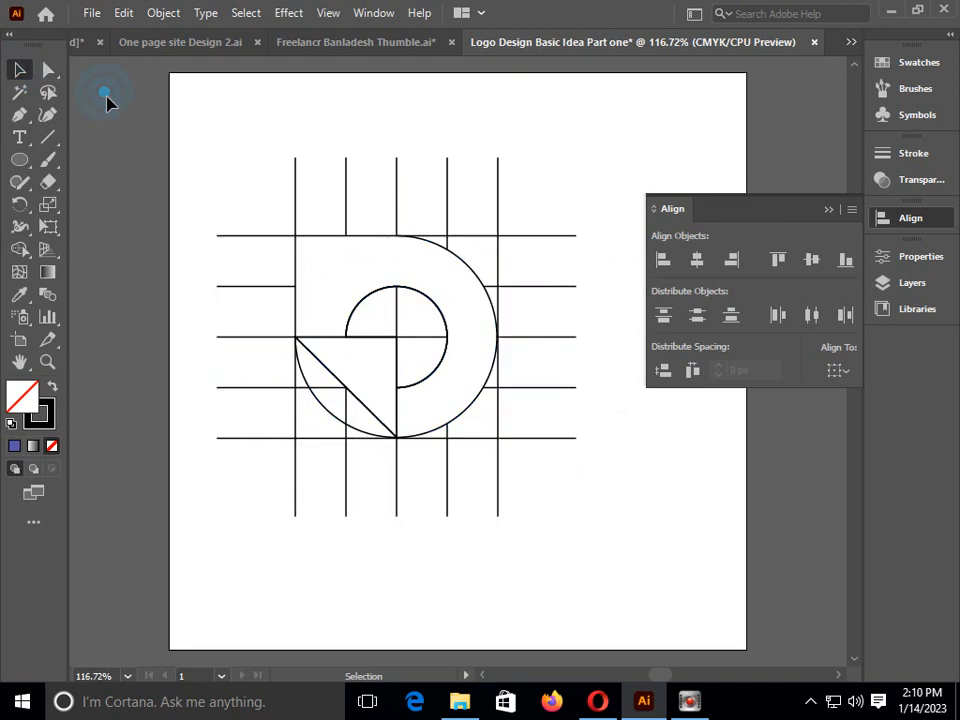
Try deleting the grid lines by selecting them with the Magic Wand, undo the deletion, and deselect the artwork
left_click(46, 71)
left_click(19, 91)
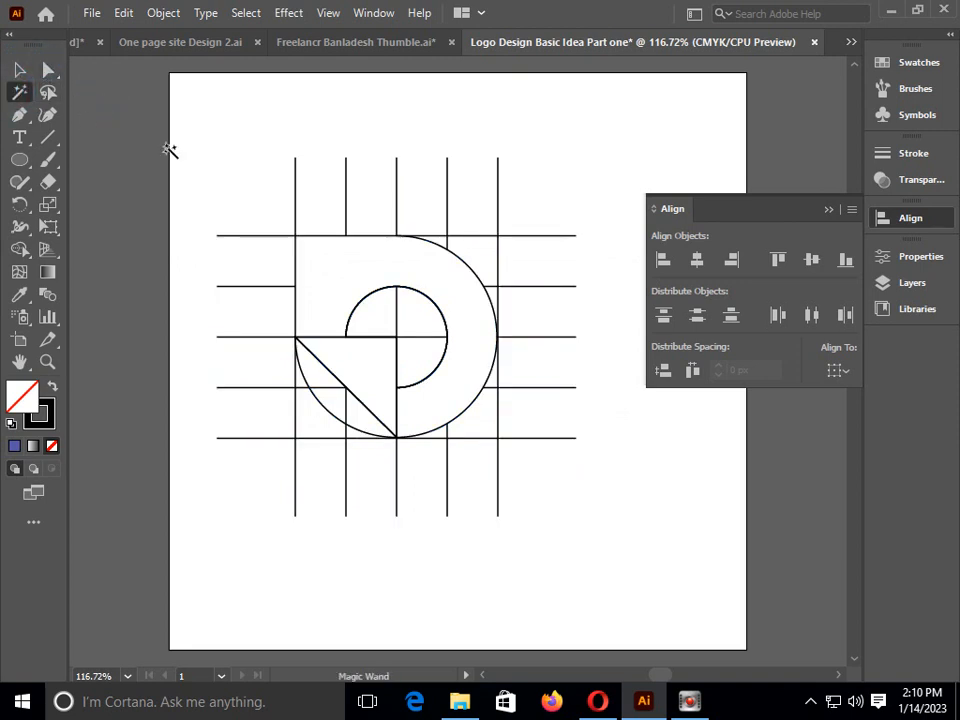
left_click(296, 187)
key("Delete")
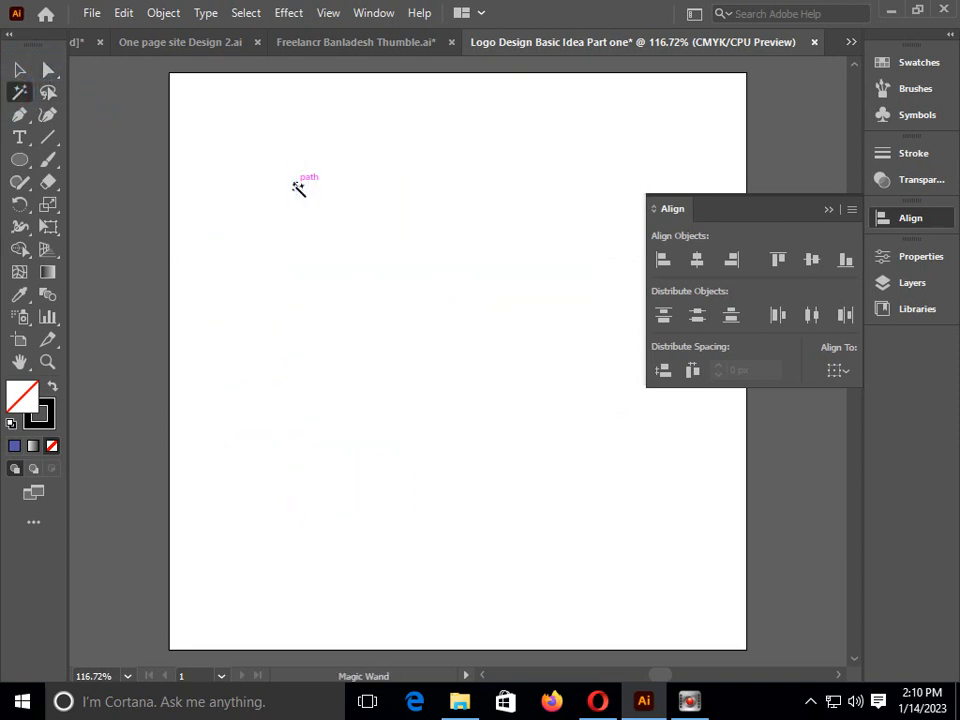
key("z")
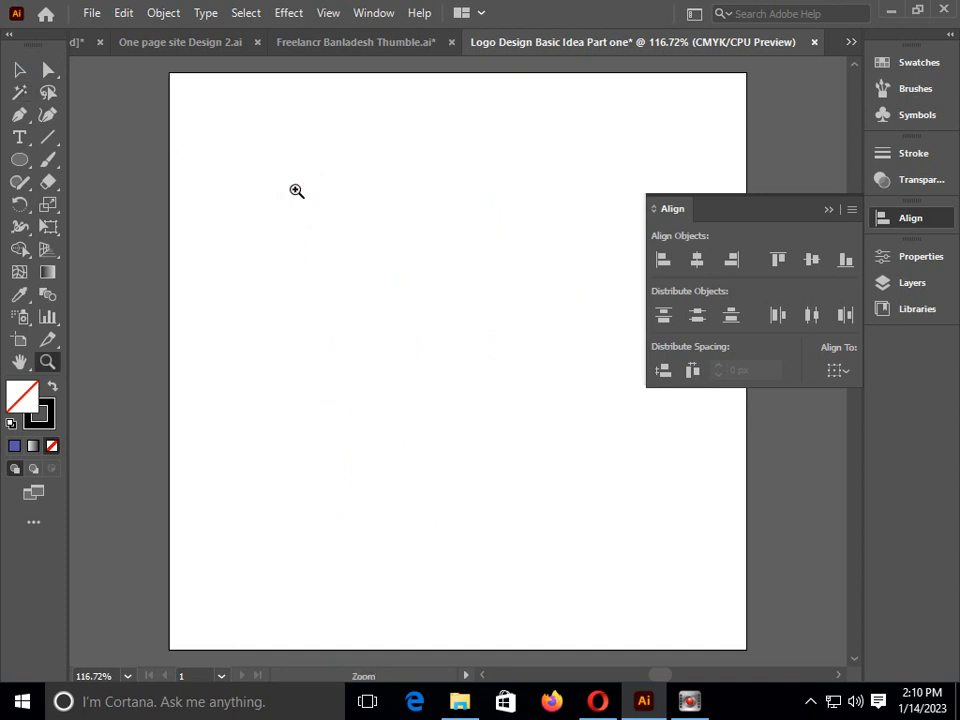
key("ctrl+z")
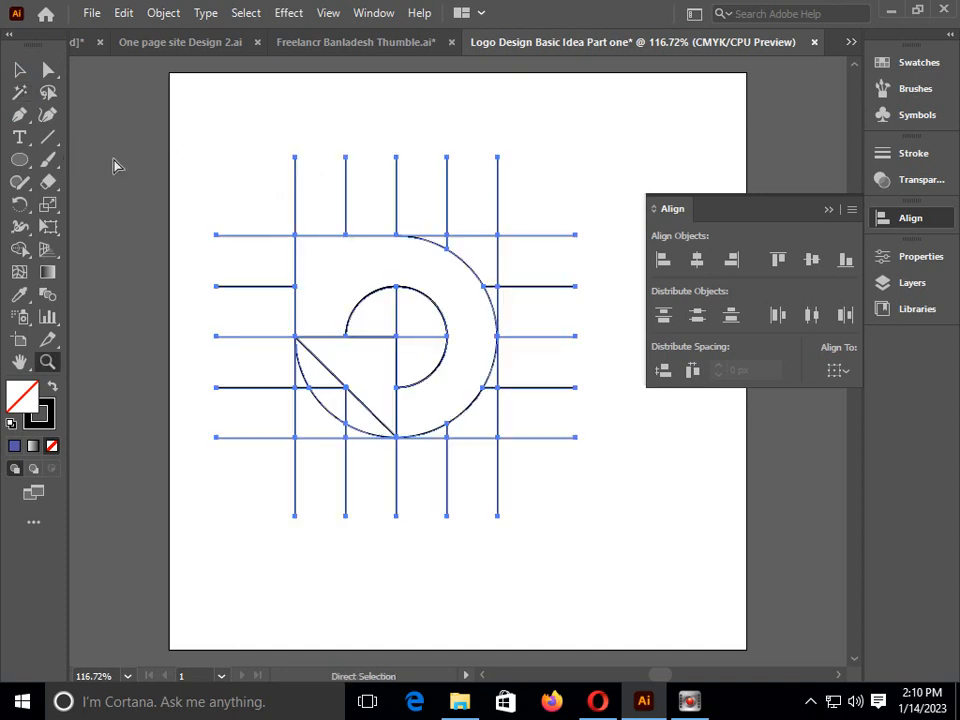
left_click(48, 70)
left_click(219, 133)
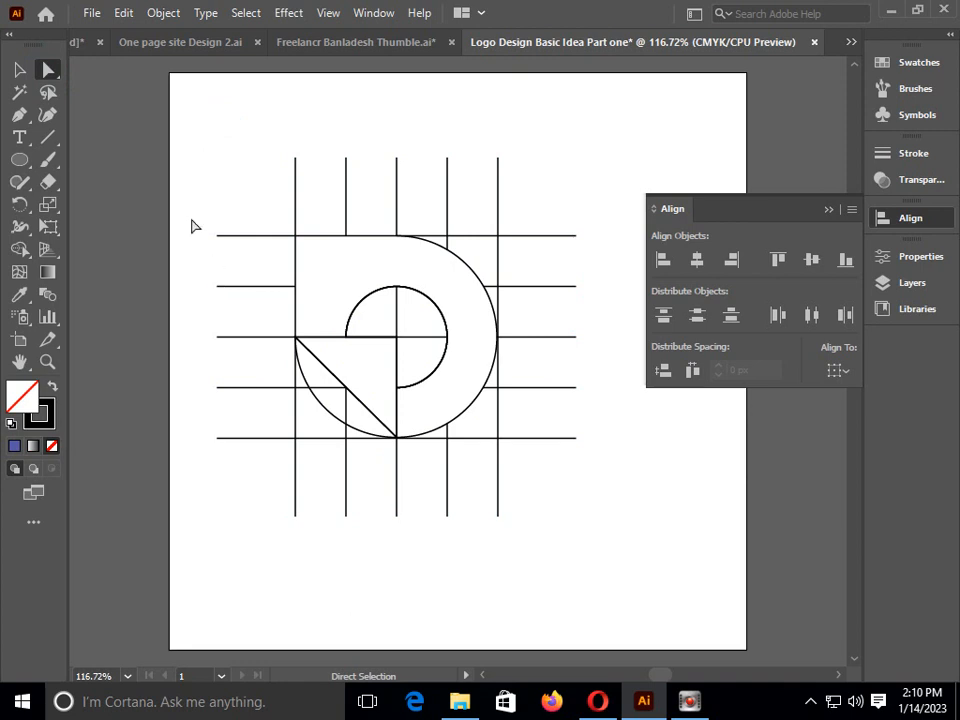
Select all the grid lines and shapes
left_click(19, 69)
left_click_drag(199, 122, 575, 567)
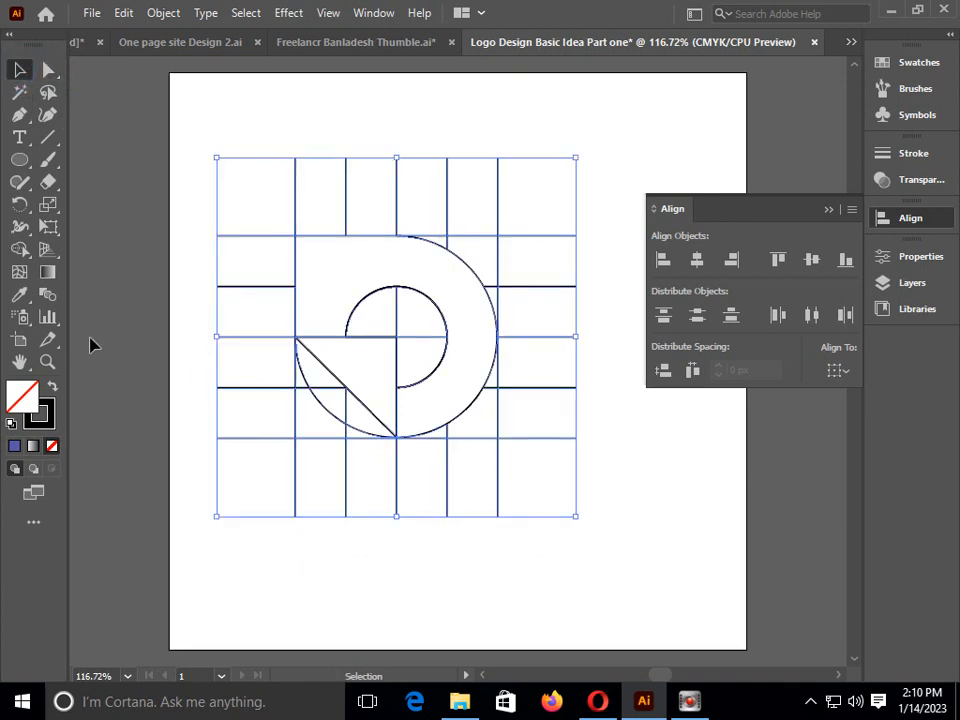
double_click(42, 412)
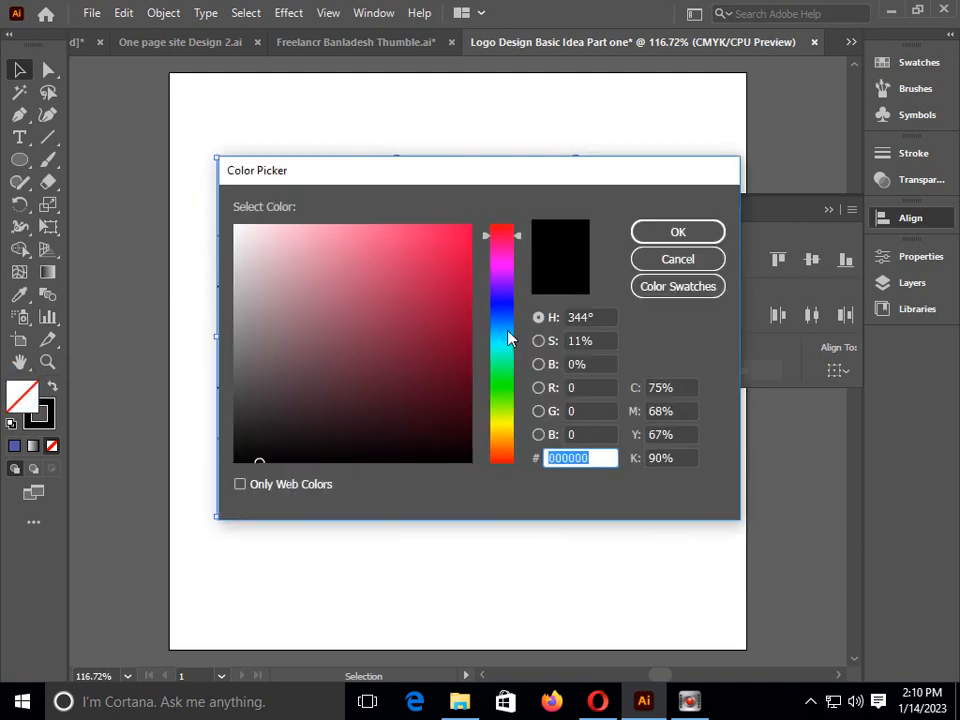
left_click(506, 309)
left_click(660, 259)
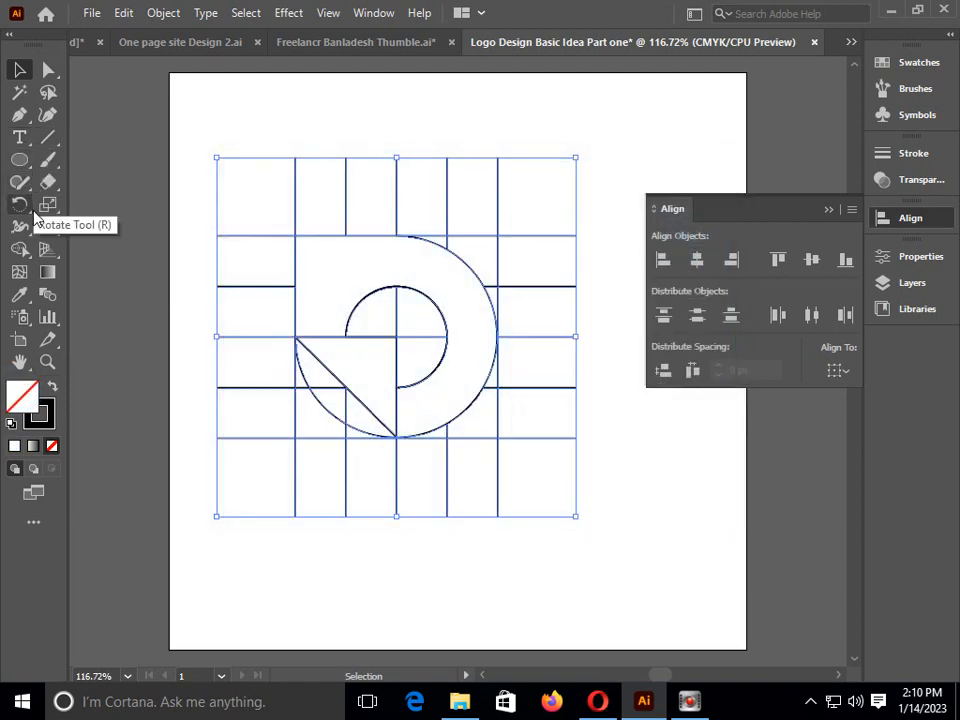
Set the fill to blue 1414ED and apply it to the merged ring with the square upper-left corner using the Shape Builder tool
left_click(19, 250)
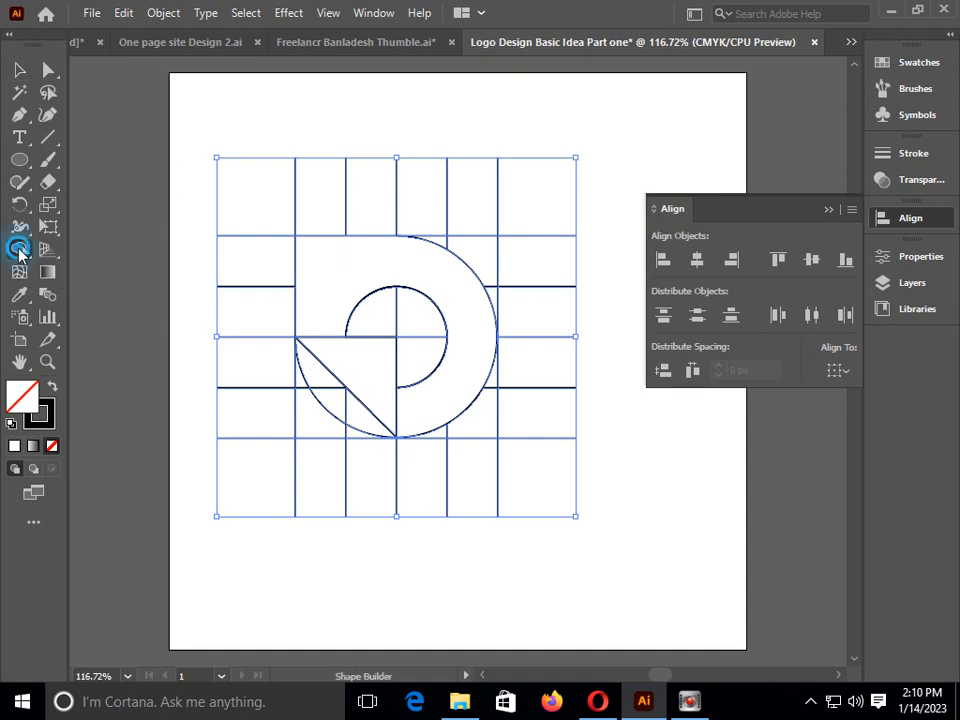
left_click(321, 257)
left_click(376, 265)
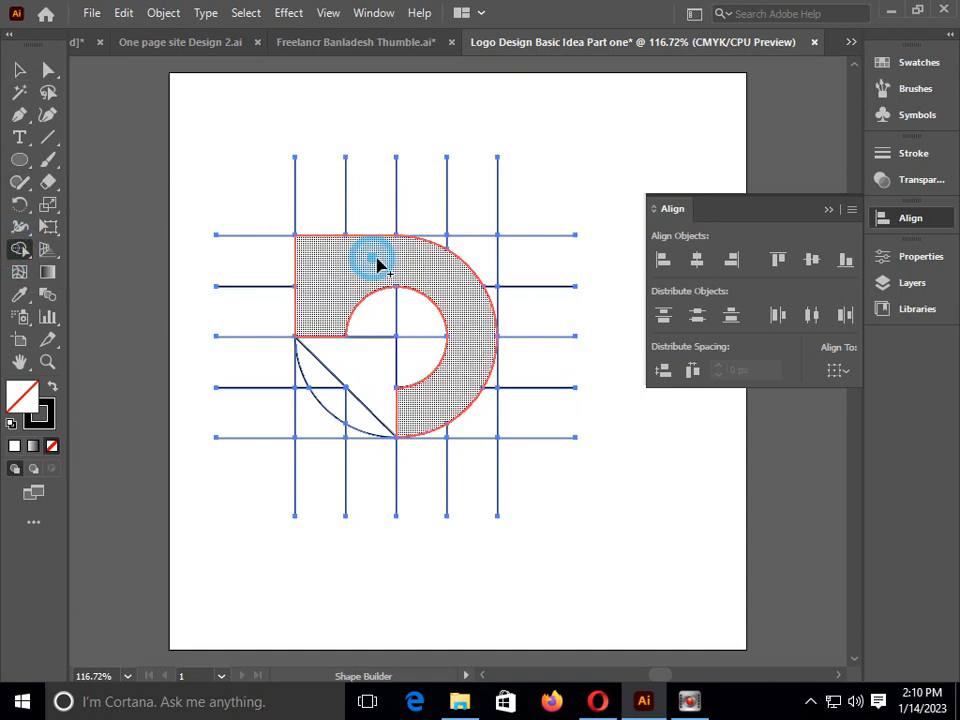
double_click(18, 398)
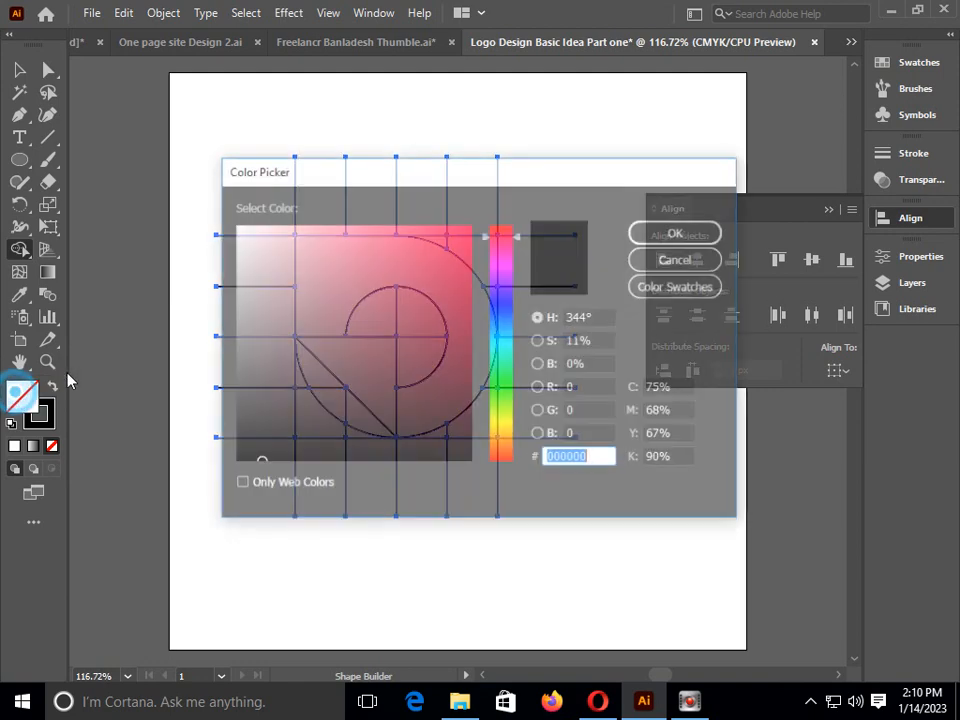
left_click(502, 305)
left_click(452, 240)
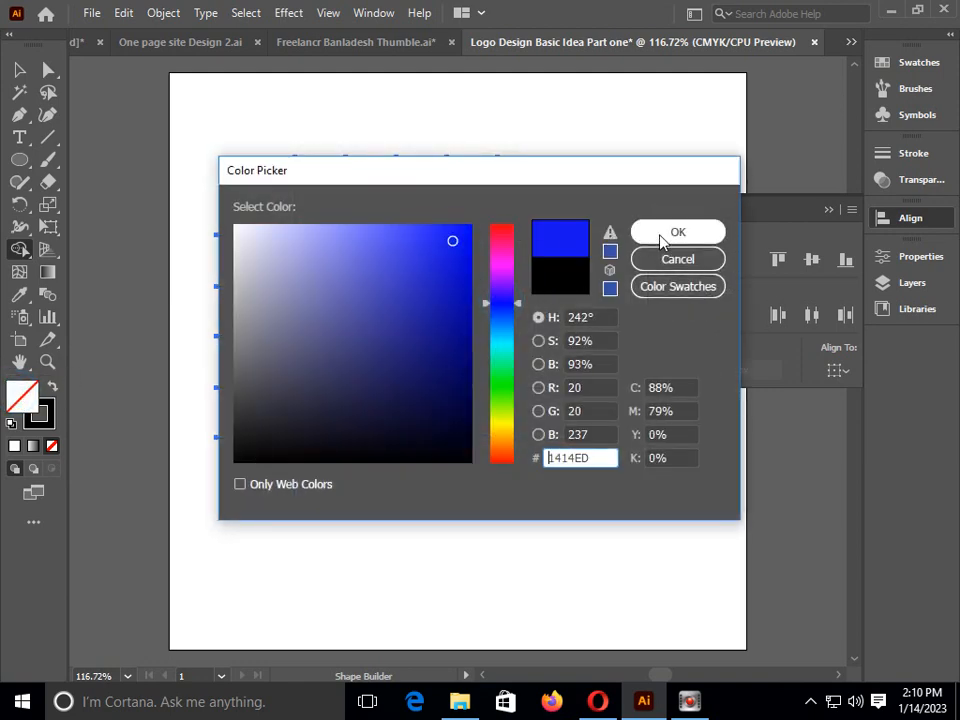
left_click(660, 236)
left_click(352, 276)
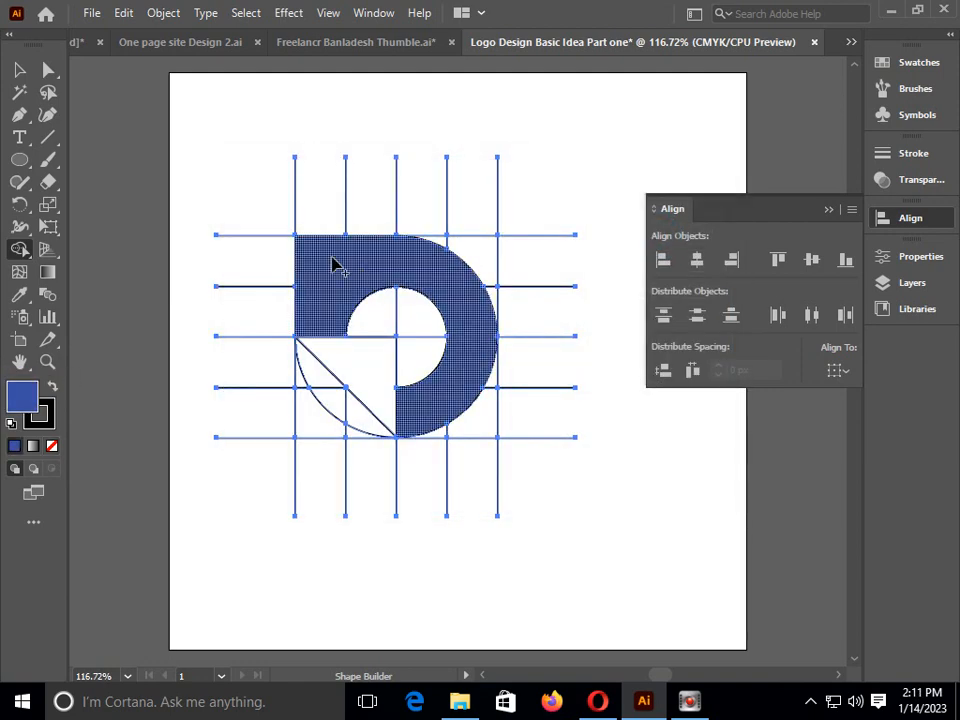
Apply the same blue fill to the lower-left triangle with the Shape Builder tool, and deselect the artwork
left_click(370, 368)
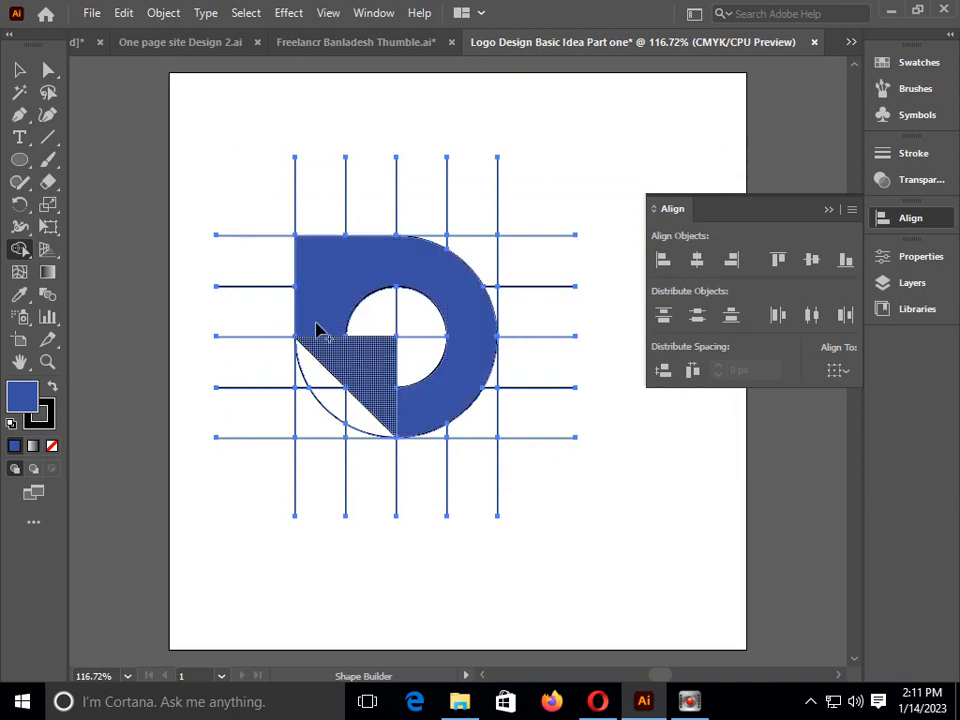
left_click(19, 69)
left_click(90, 75)
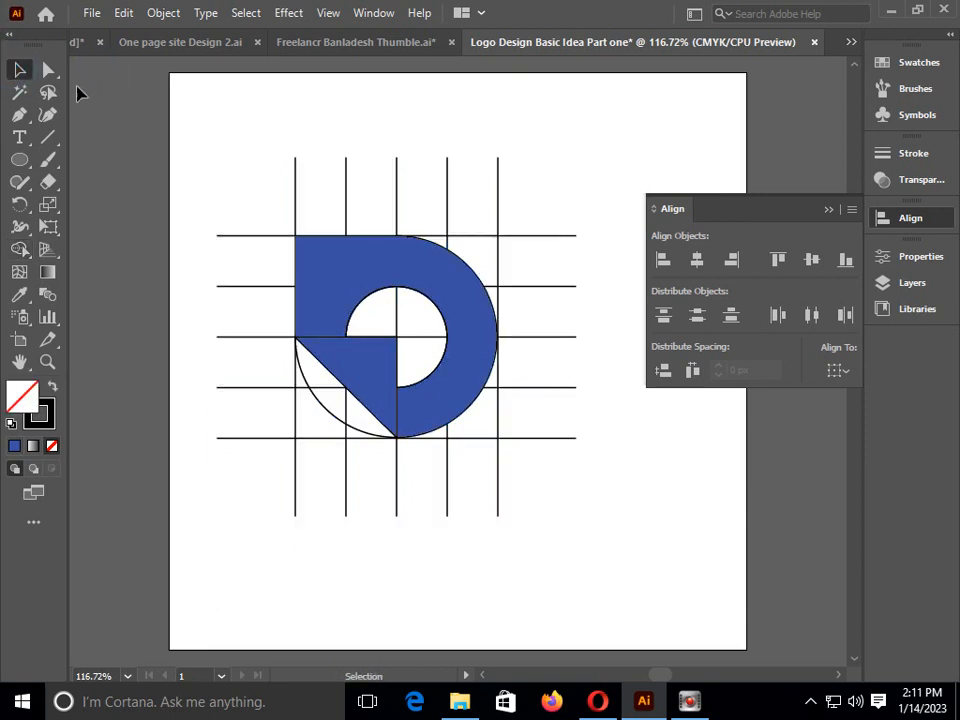
Select all the grid lines and leftover outlines with the Magic Wand and delete them, keeping the blue logo shapes
left_click(48, 69)
left_click(20, 91)
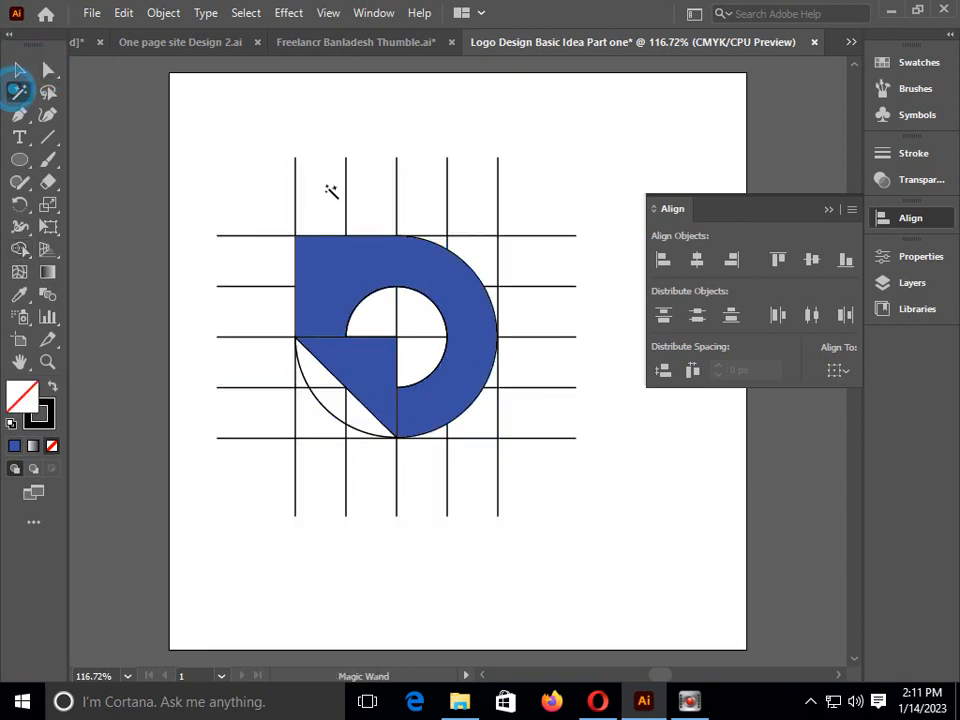
left_click(295, 184)
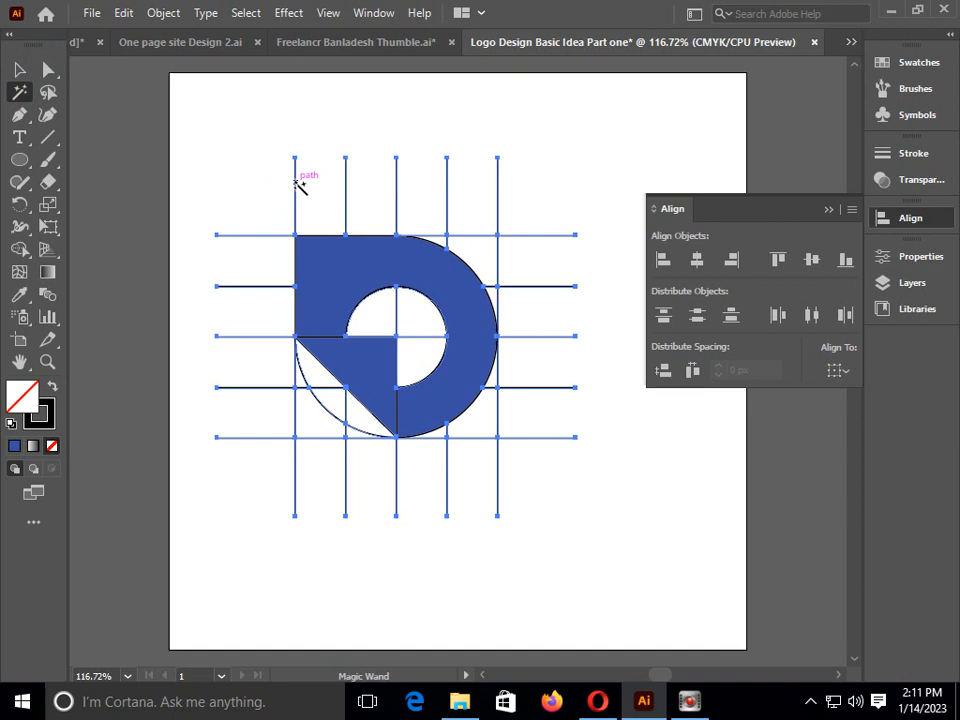
key("Delete")
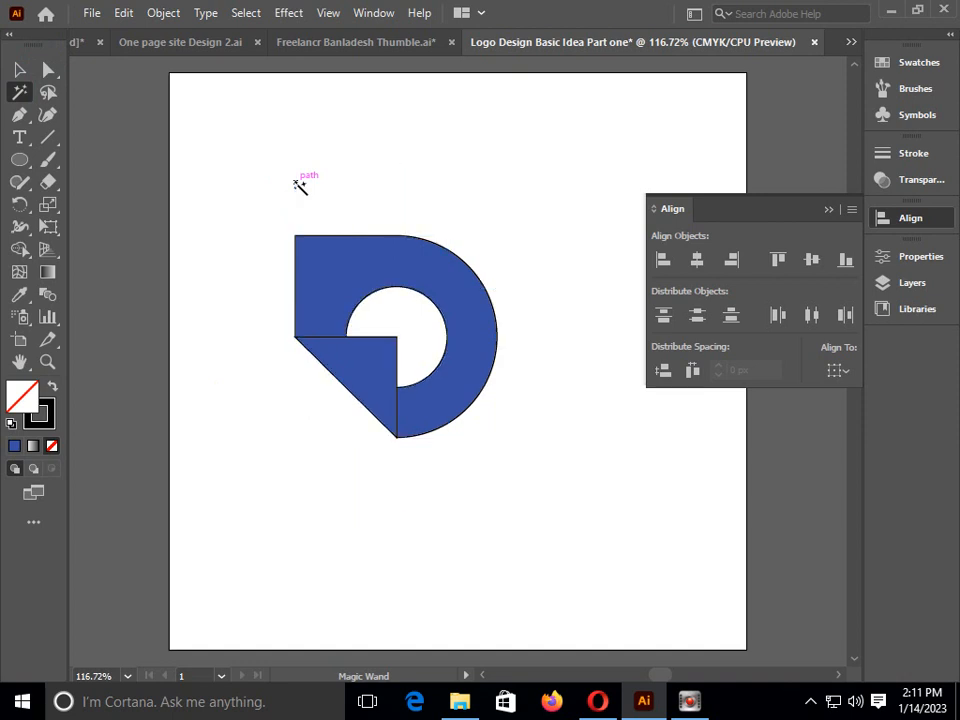
Remove the black stroke from the ring and the triangle, deselect them, and close the color settings
left_click(19, 69)
left_click_drag(271, 173, 490, 466)
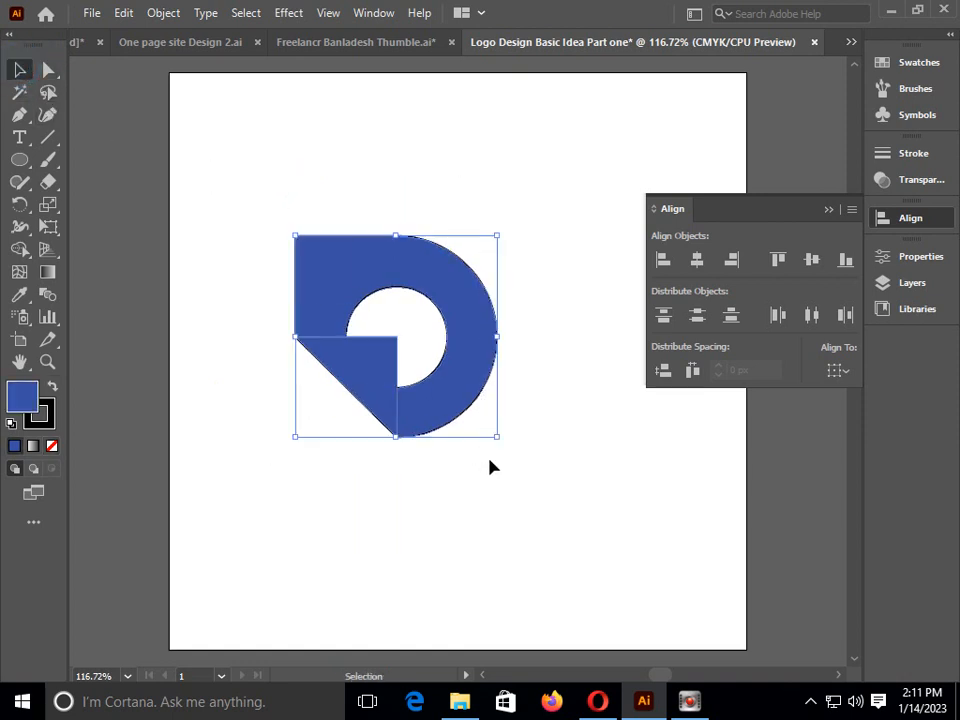
left_click(47, 420)
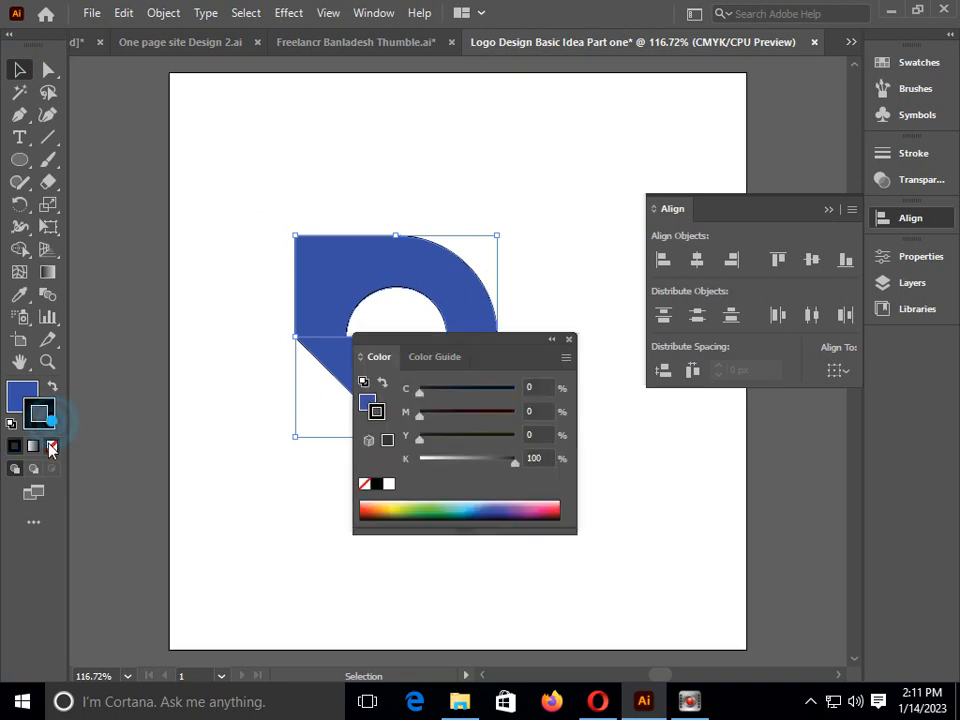
left_click(52, 446)
left_click(18, 69)
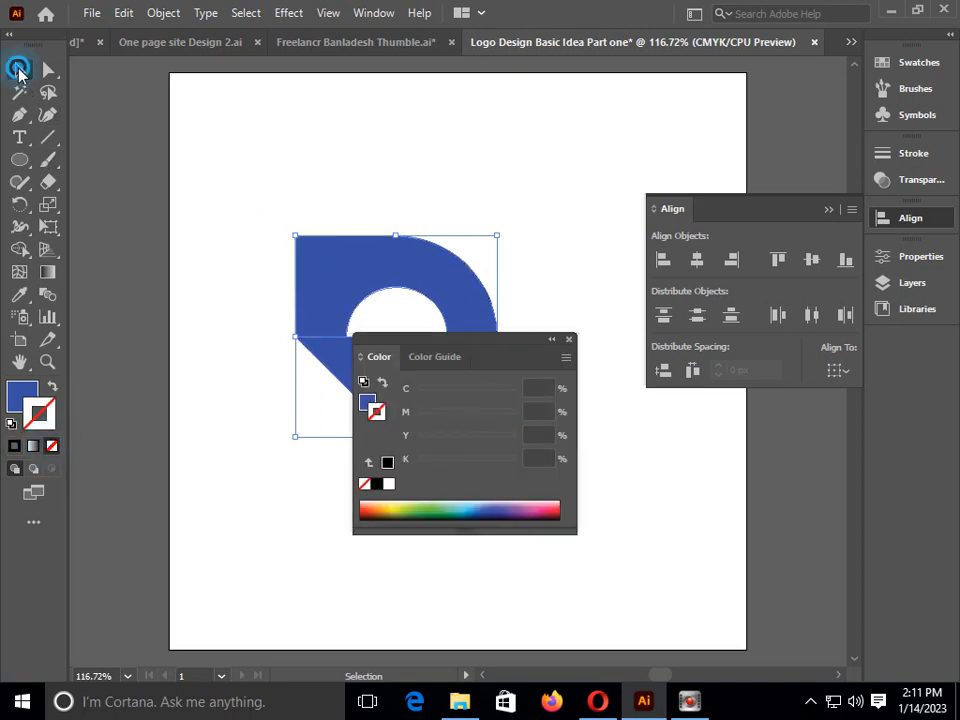
left_click(210, 141)
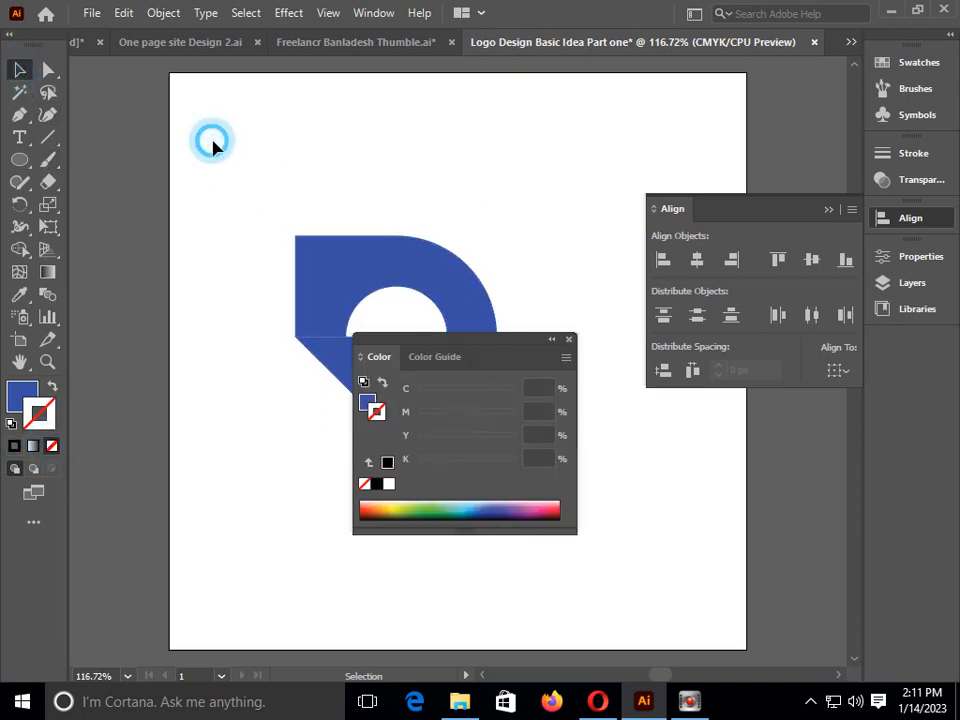
left_click(569, 339)
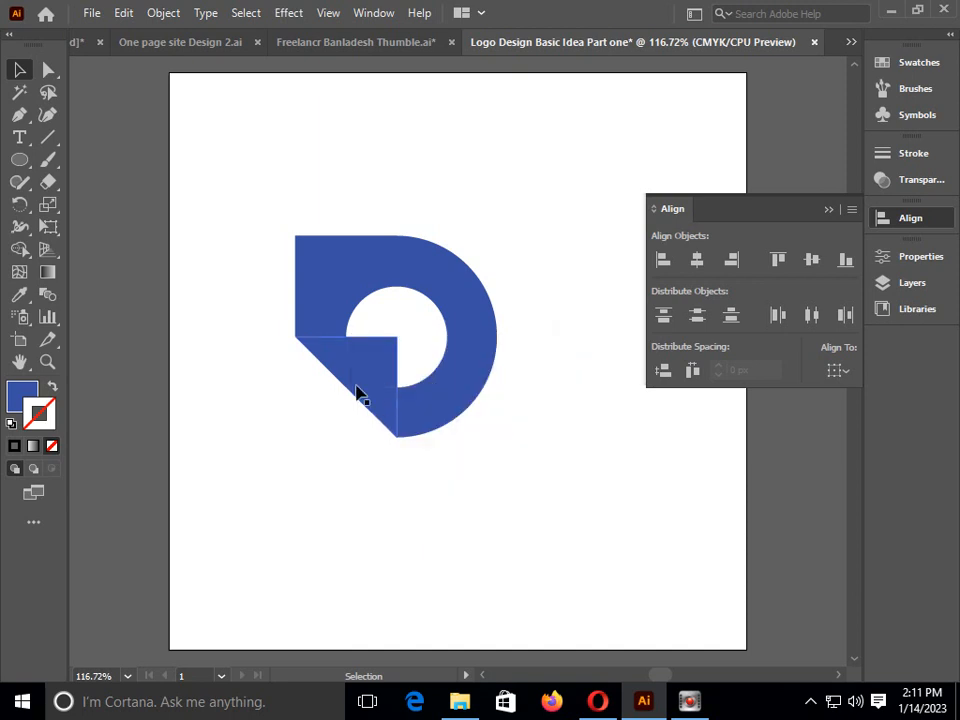
Lower the triangle's opacity to 59% and deselect it
left_click(371, 379)
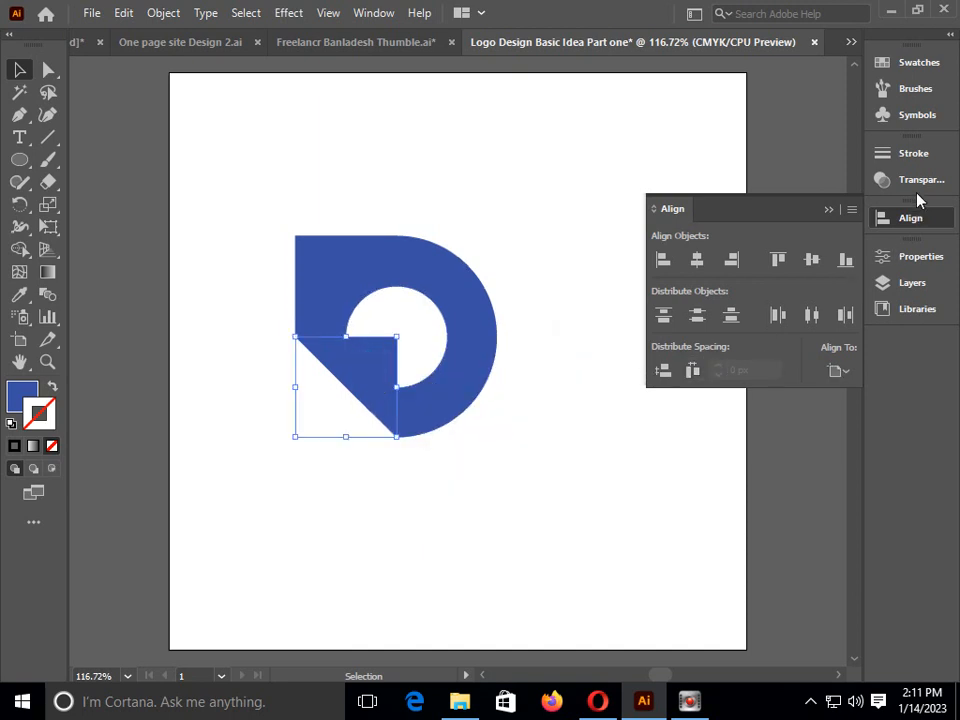
left_click(908, 182)
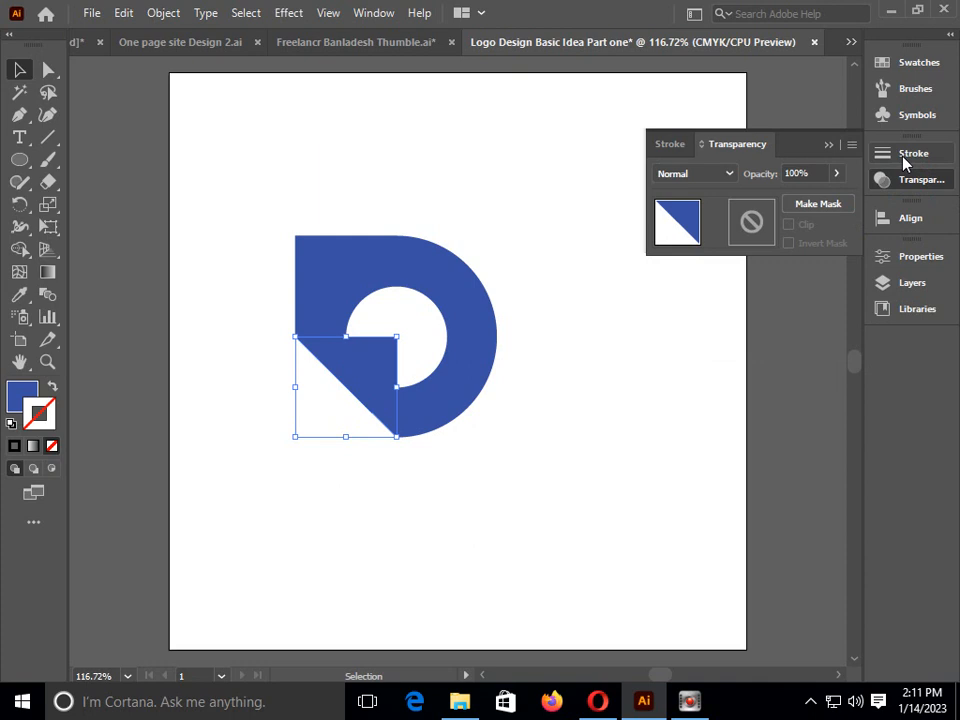
left_click(836, 173)
left_click_drag(830, 194, 805, 204)
left_click(14, 70)
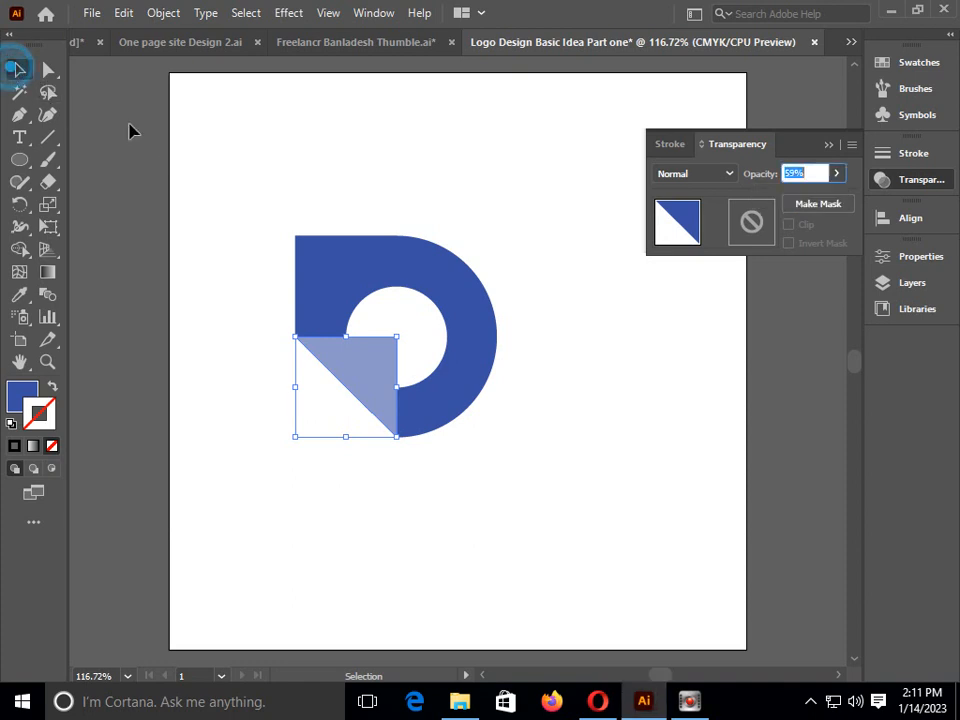
left_click(257, 199)
Duplicate the whole logo and place the copy in the upper-right area of the artboard
mouse_move(221, 176)
left_mouse_down()
mouse_move(536, 476)
mouse_move(532, 458)
left_mouse_up()
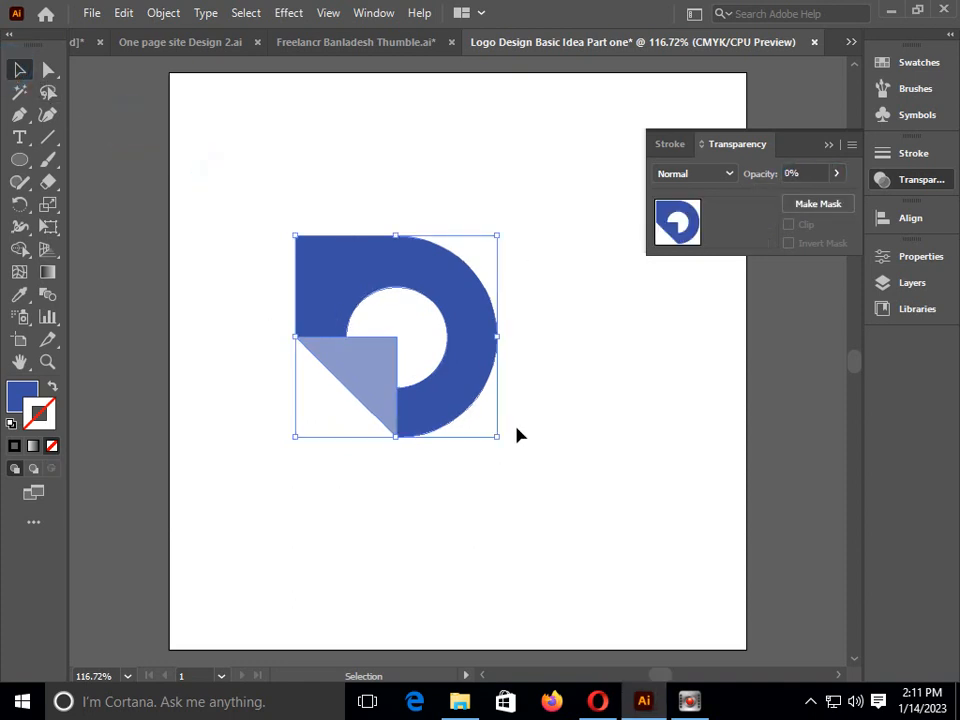
left_click_drag(476, 334, 652, 276)
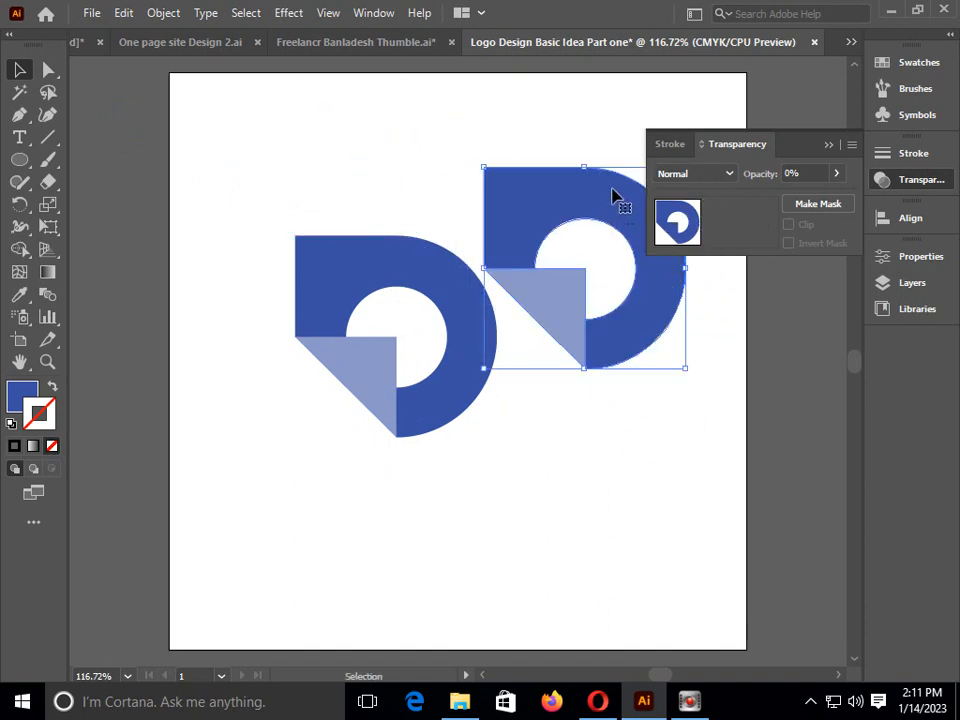
left_click_drag(615, 197, 657, 135)
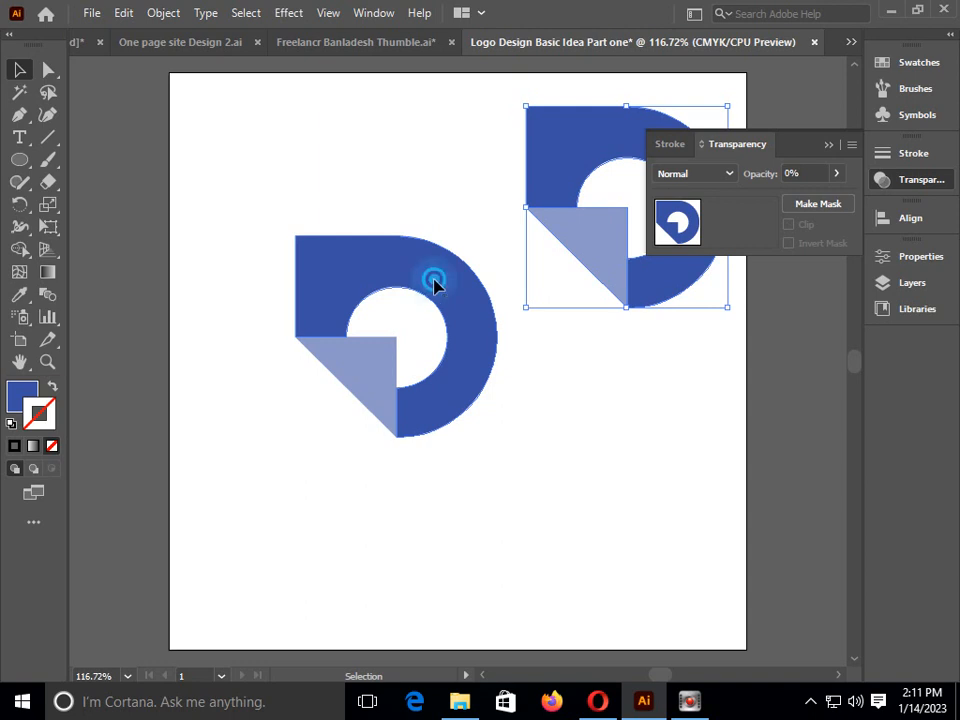
left_click(435, 281)
left_click_drag(408, 290, 328, 156)
key("ctrl+z")
Move the original logo with its ring and triangle to the upper-left area of the artboard, and deselect it
left_click_drag(253, 167, 525, 450)
left_click_drag(446, 305, 370, 175)
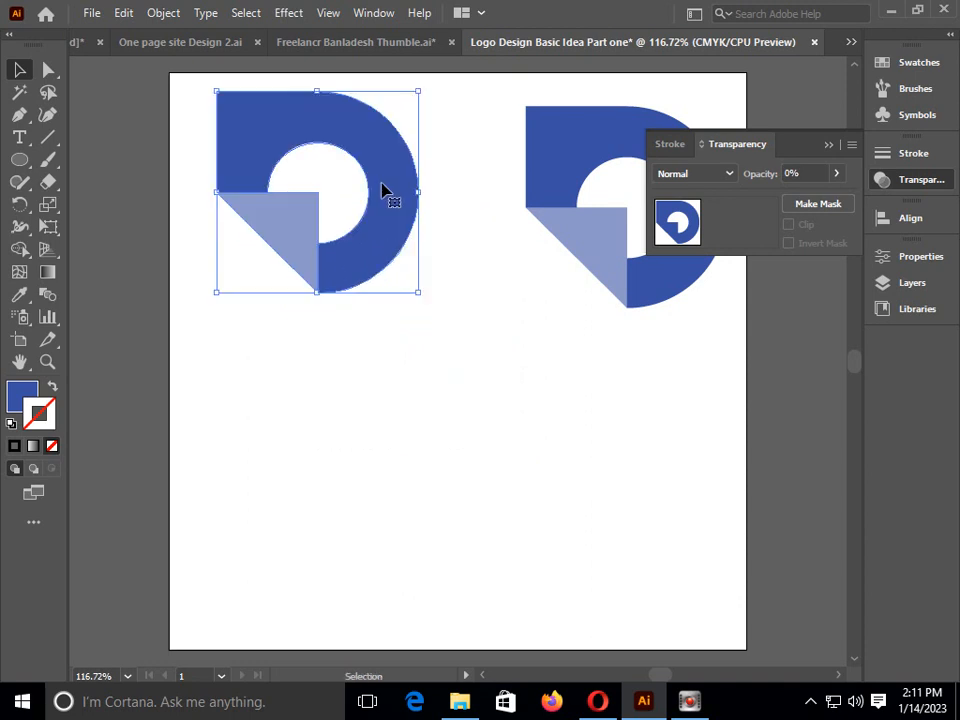
left_click(381, 193)
left_click(579, 401)
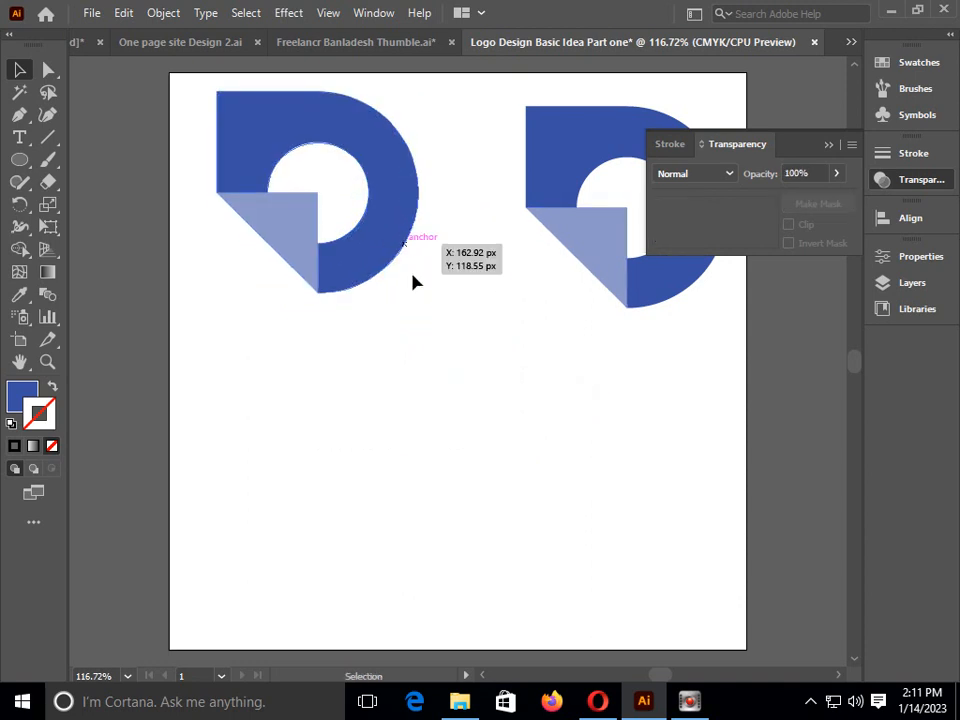
left_click(431, 302)
left_click(396, 218)
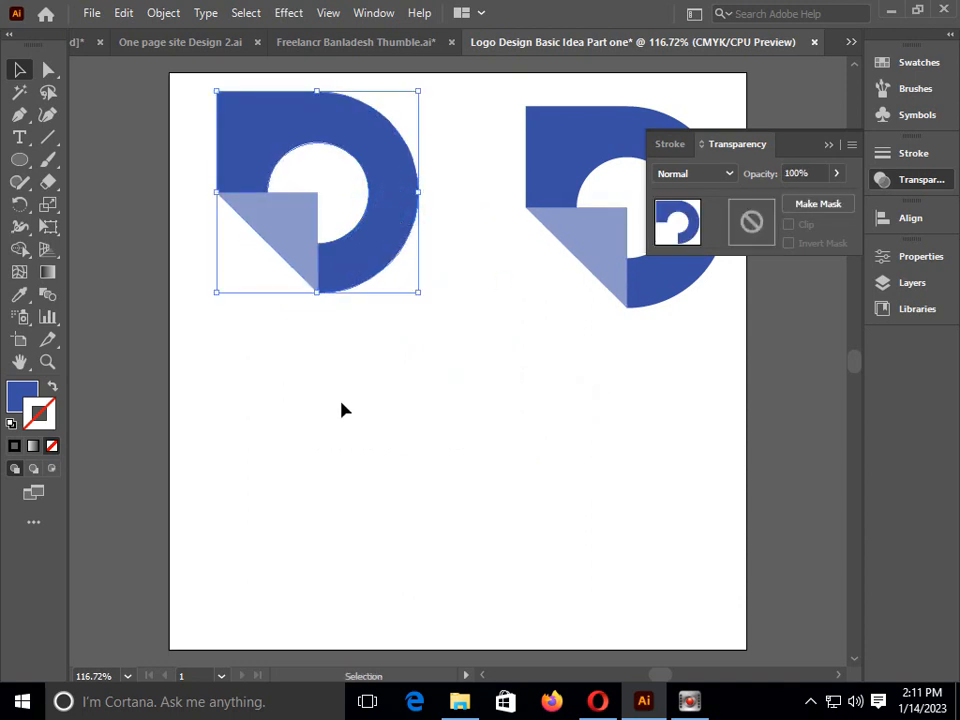
left_click(341, 409)
Round the upper-left corner of the left logo's ring to a radius of about 12 px with Direct Selection
left_click(48, 69)
left_click(333, 125)
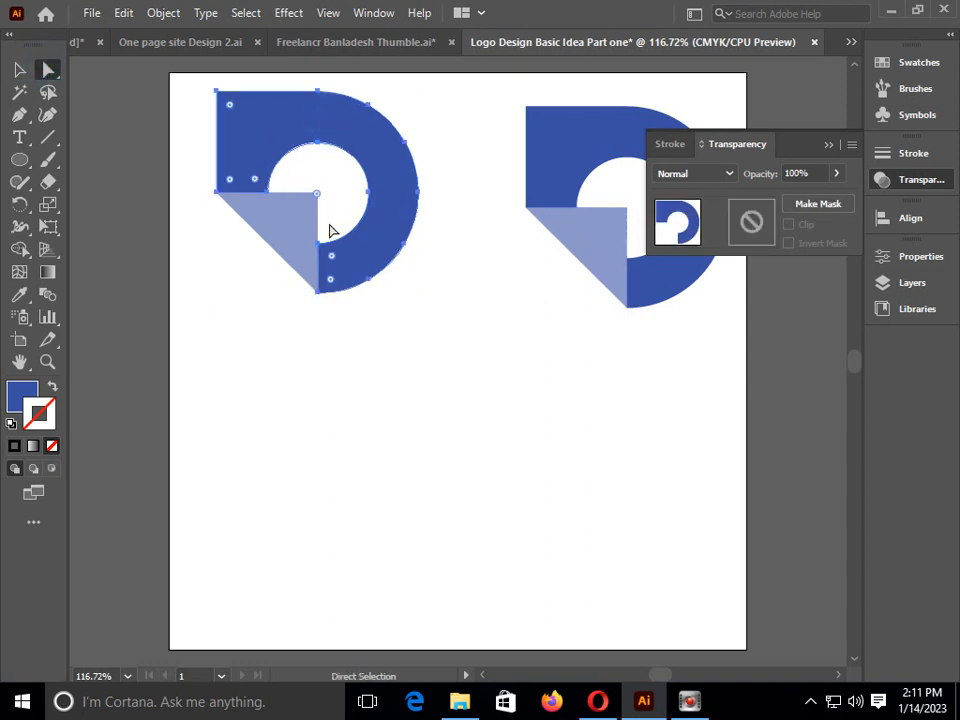
left_click_drag(385, 169, 405, 188)
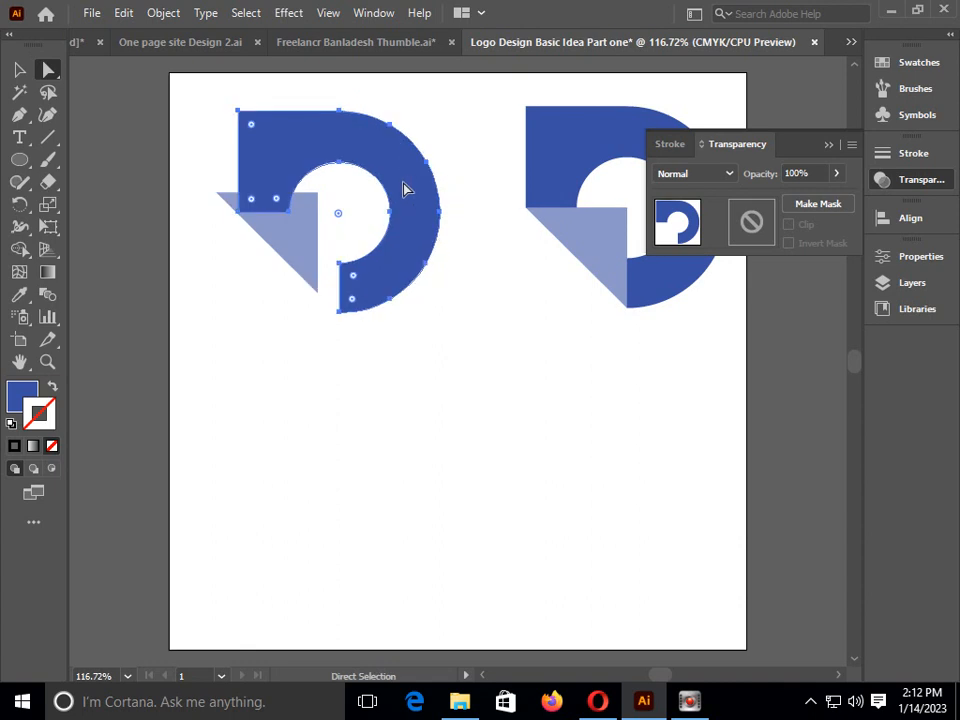
key("ctrl+z")
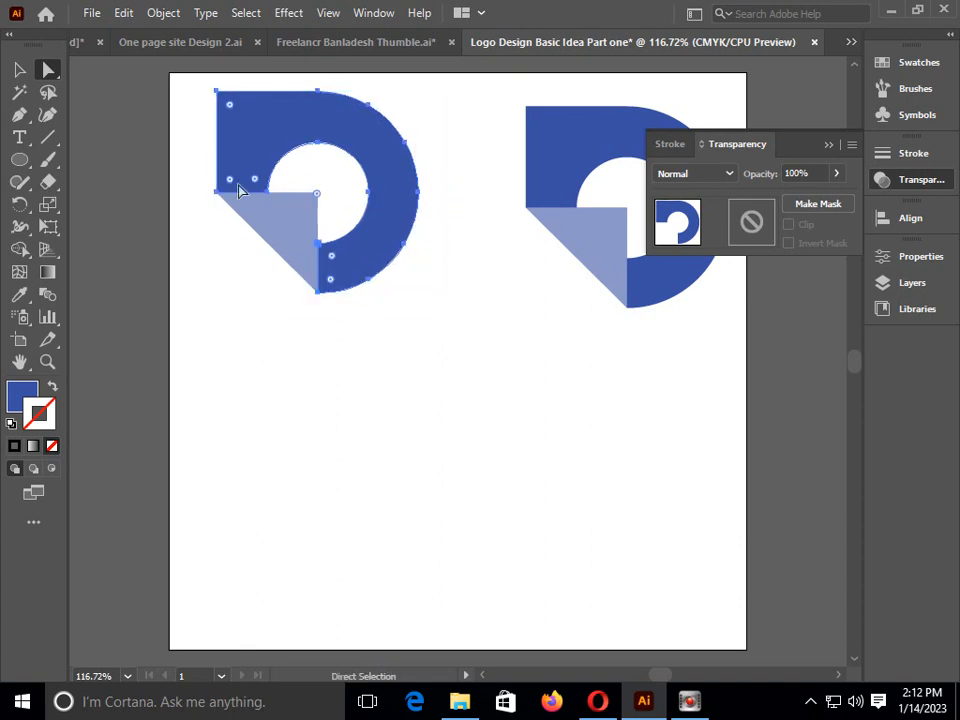
left_click(172, 105)
left_click(239, 108)
left_click_drag(230, 106, 236, 111)
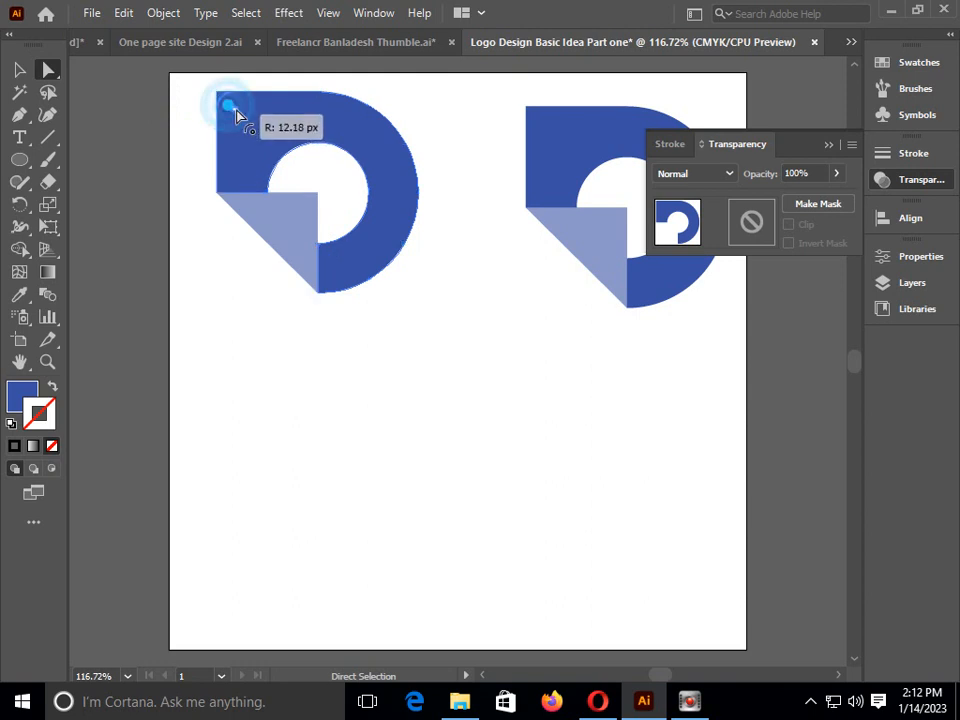
Round the upper-right corner of the left logo's triangle slightly, and deselect the artwork
left_click(304, 205)
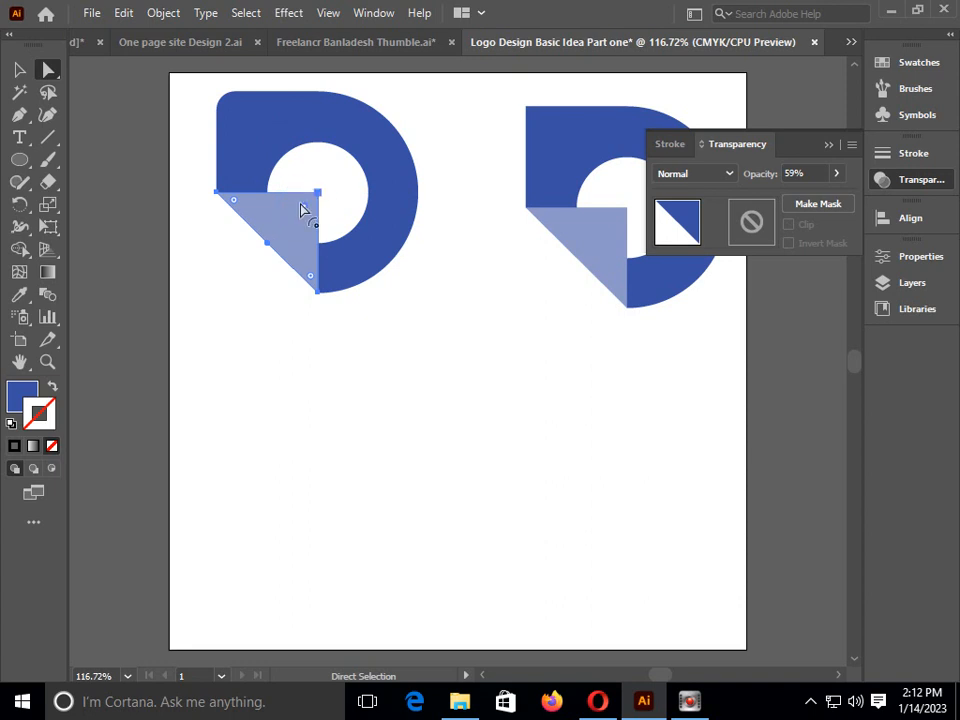
left_click_drag(305, 212, 302, 218)
left_click(19, 69)
left_click(456, 437)
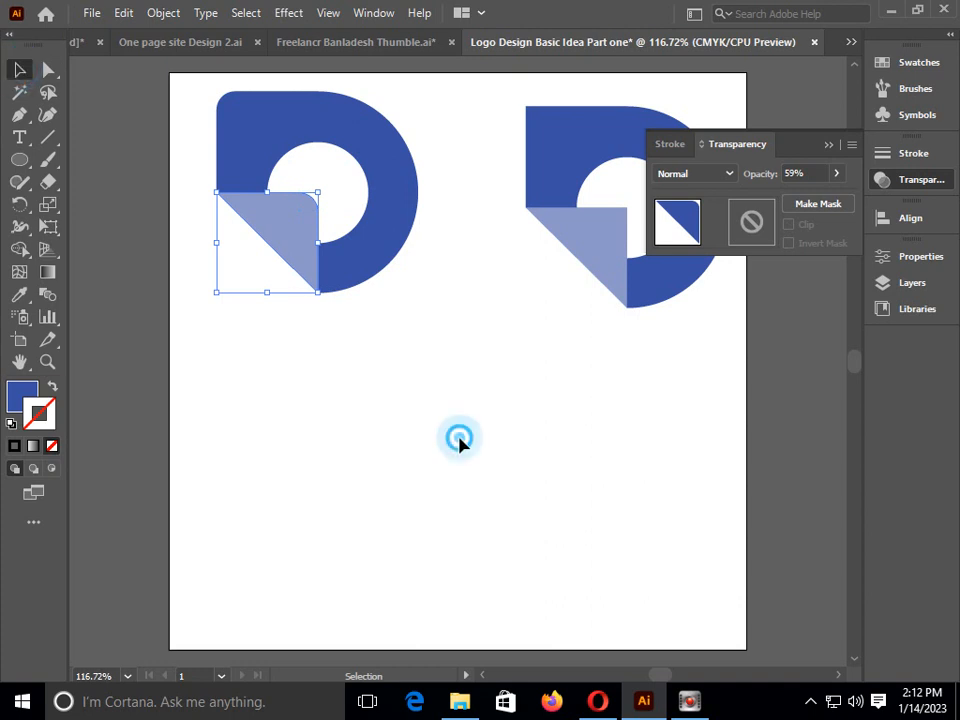
left_click(381, 268)
left_click(465, 386)
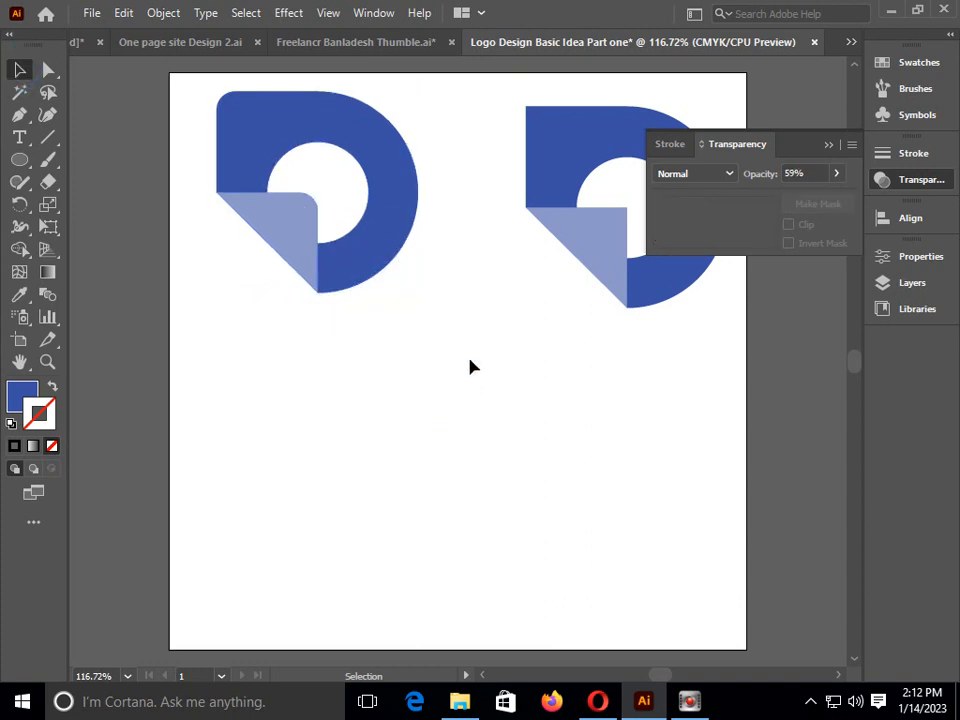
Fill the left logo's ring with a red-orange of C 18.82, M 91.76, Y 100 and K 10.59
left_click(398, 222)
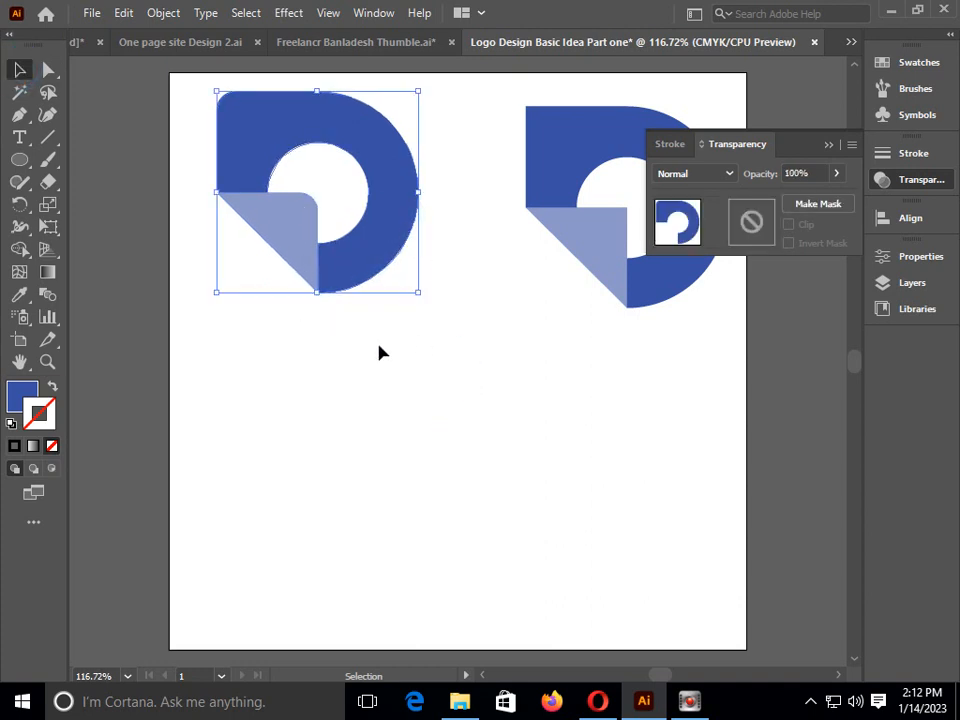
left_click(22, 400)
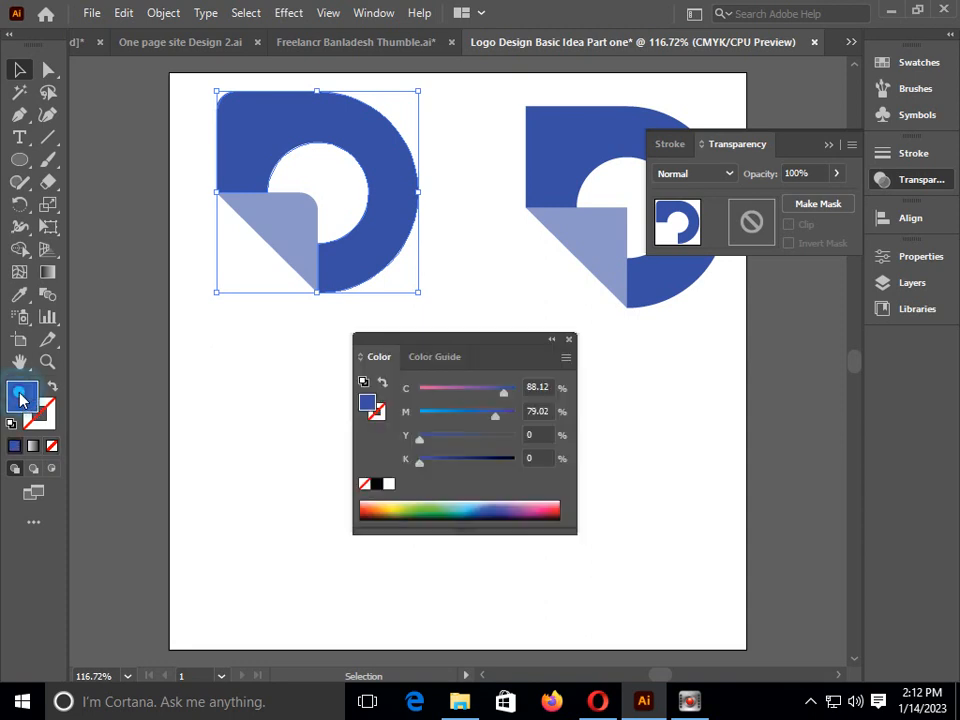
left_click(378, 505)
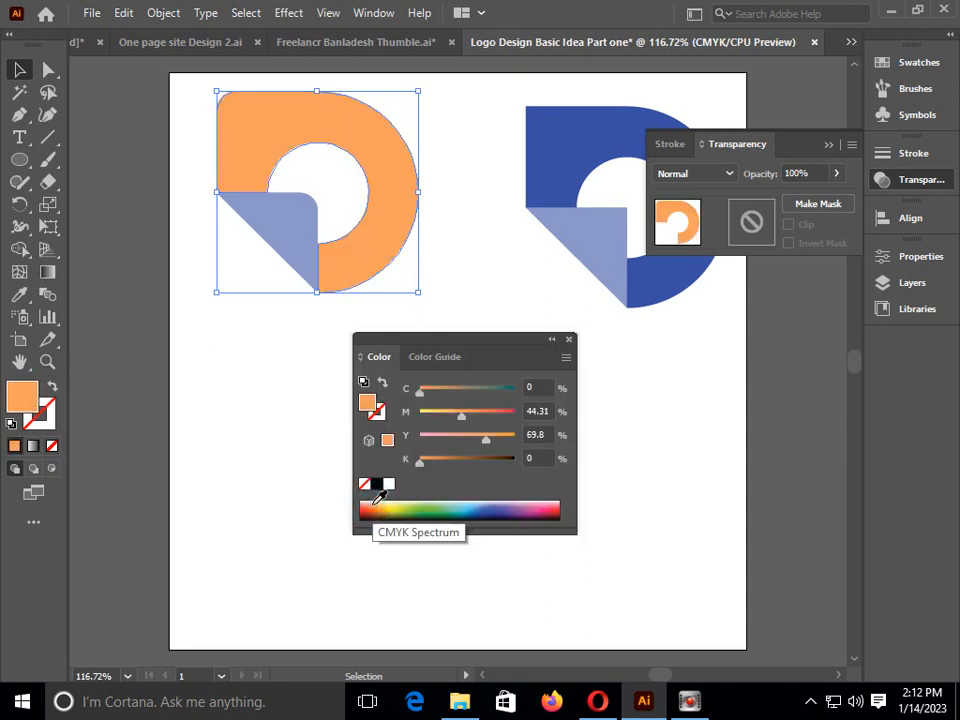
left_click(375, 505)
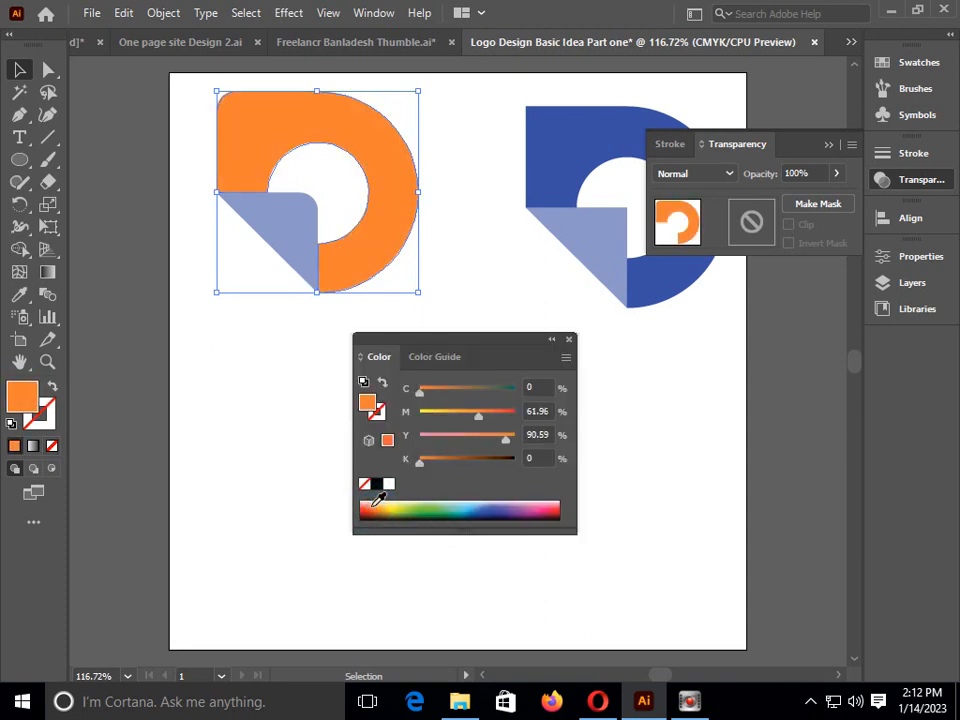
left_click(367, 510)
left_click(366, 512)
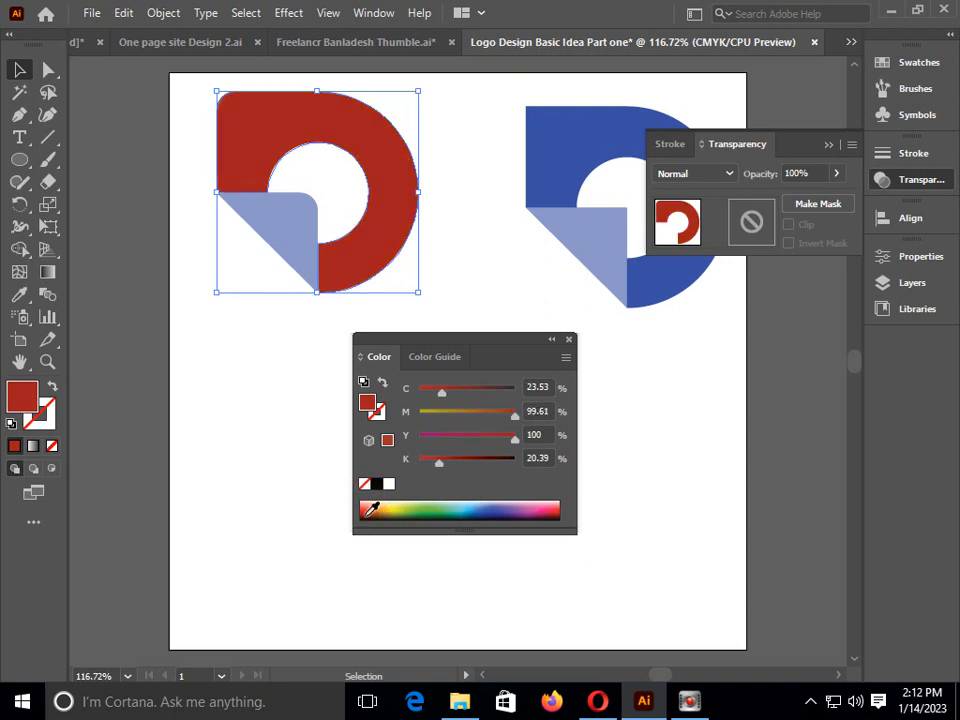
left_click(365, 510)
left_click(364, 508)
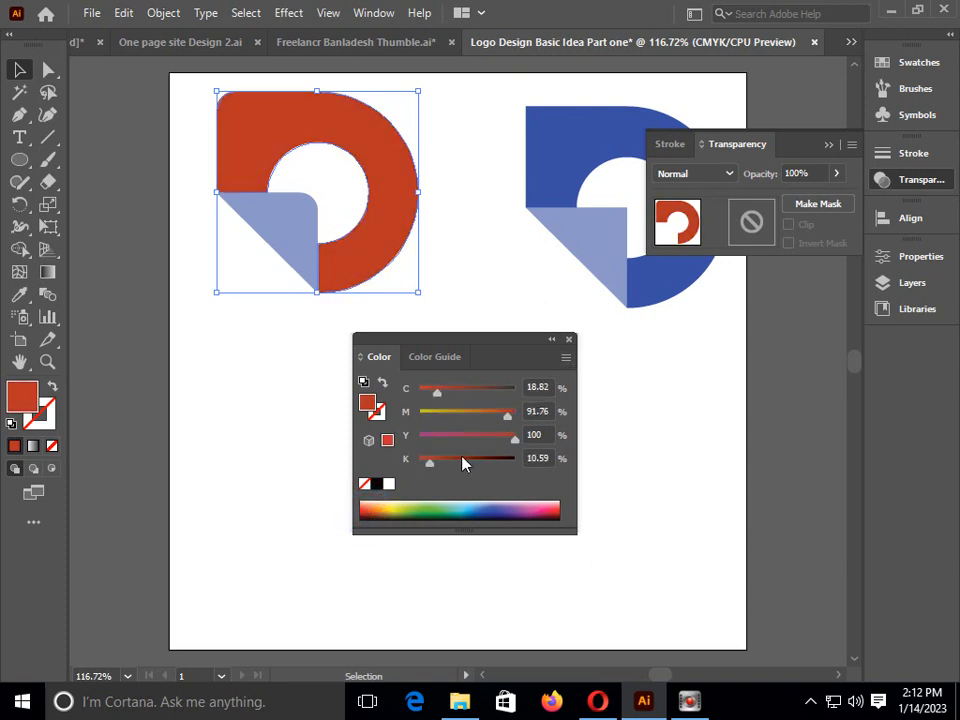
Fill the left logo's triangle with a lighter tint of the ring's red-orange from the Color Guide, and deselect it
left_click(422, 358)
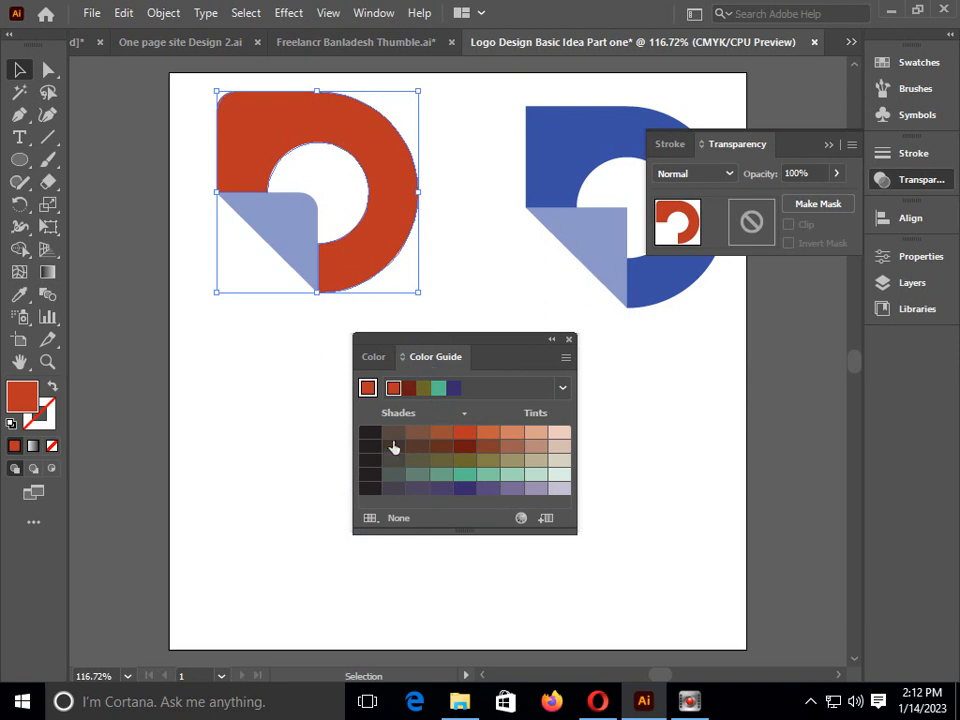
left_click(463, 434)
left_click(293, 242)
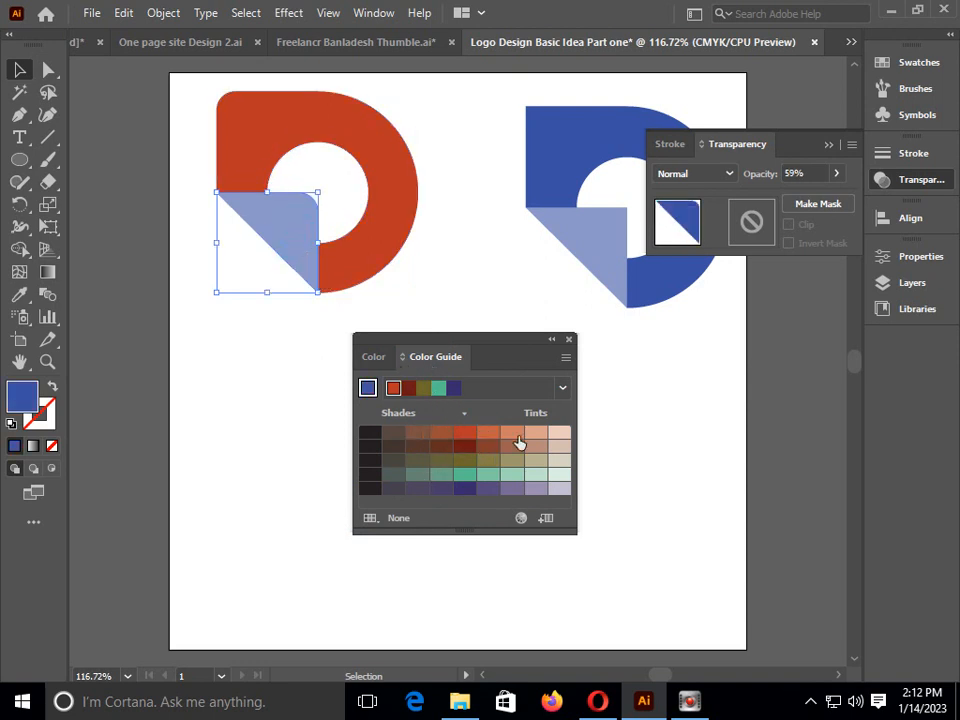
left_click(512, 434)
left_click(280, 422)
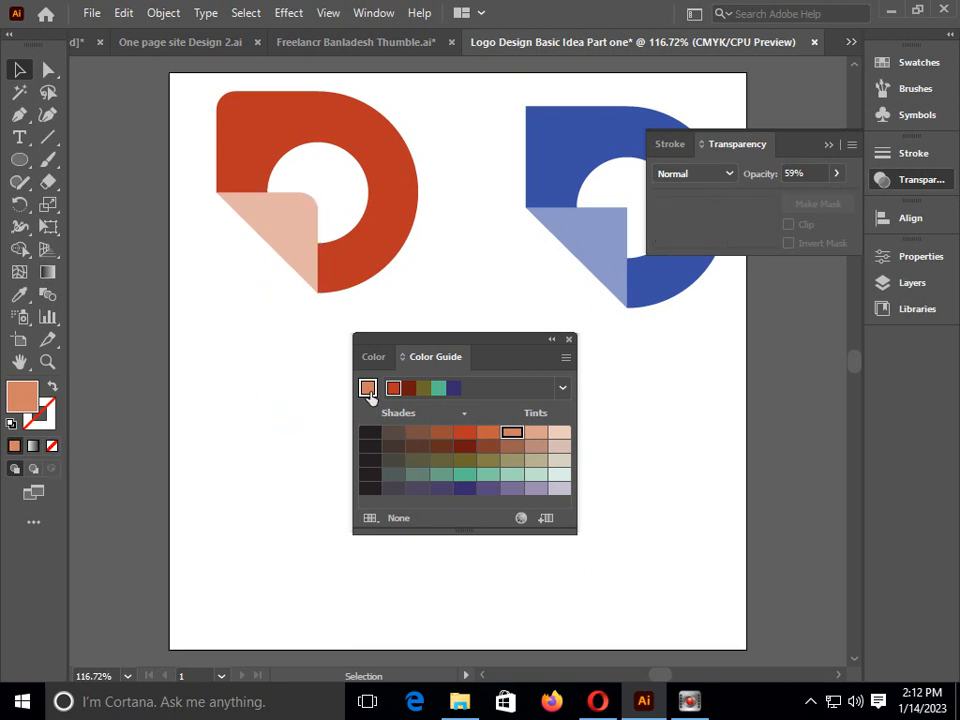
key("ctrl+minus")
key("ctrl+minus")
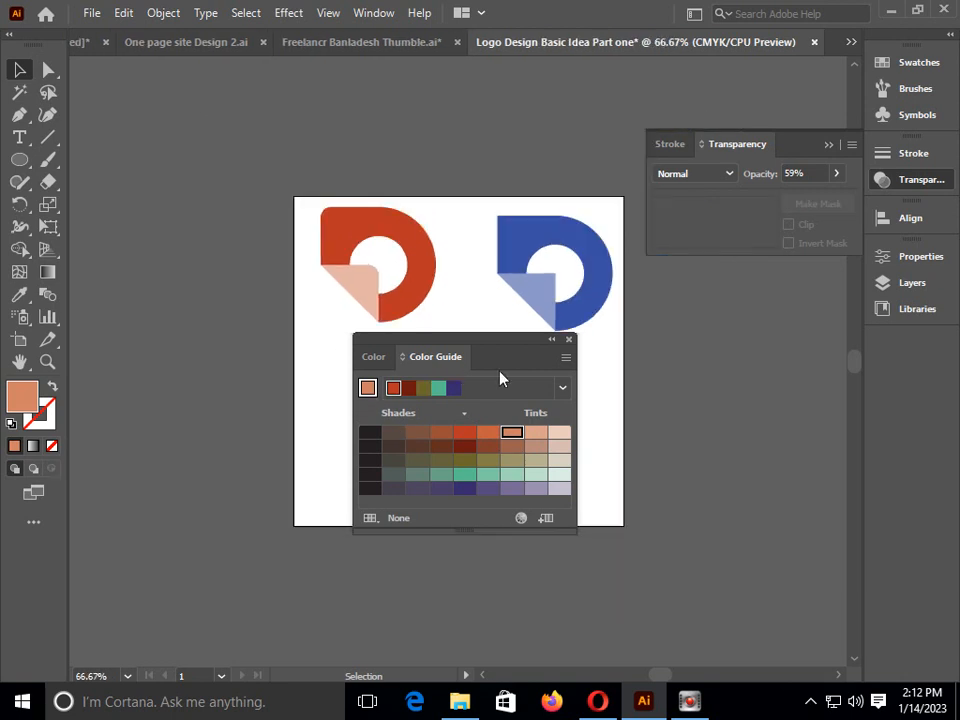
key("ctrl+plus")
key("ctrl+plus")
key("ctrl+plus")
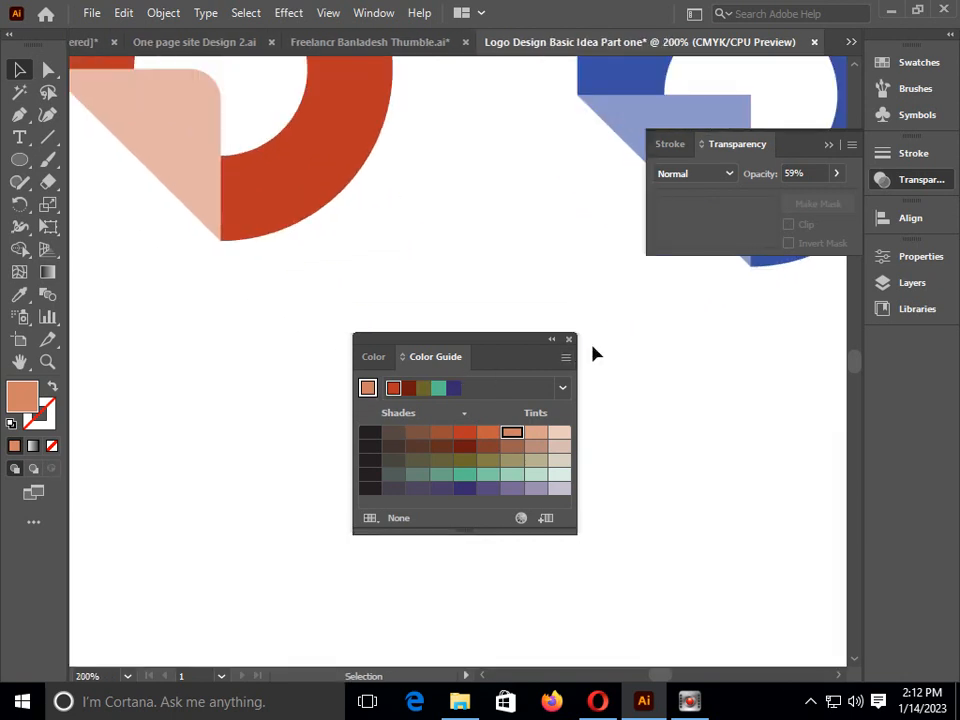
Move the Color Guide out of the way and duplicate the red-orange logo straight below the original
key("ctrl+minus")
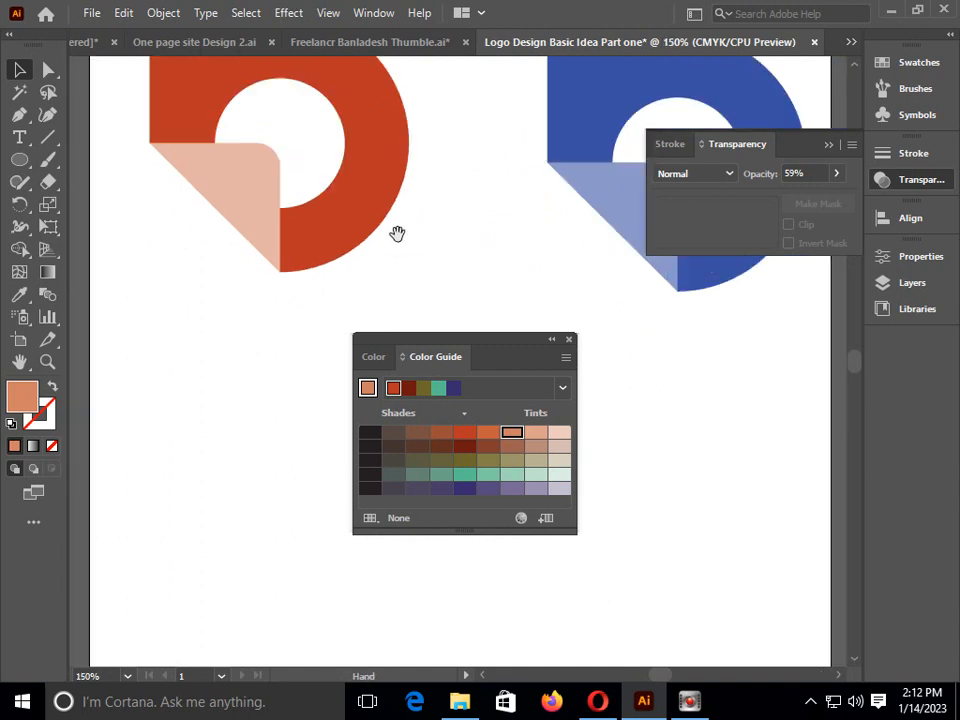
left_click_drag(396, 231, 401, 344)
left_click_drag(491, 339, 913, 493)
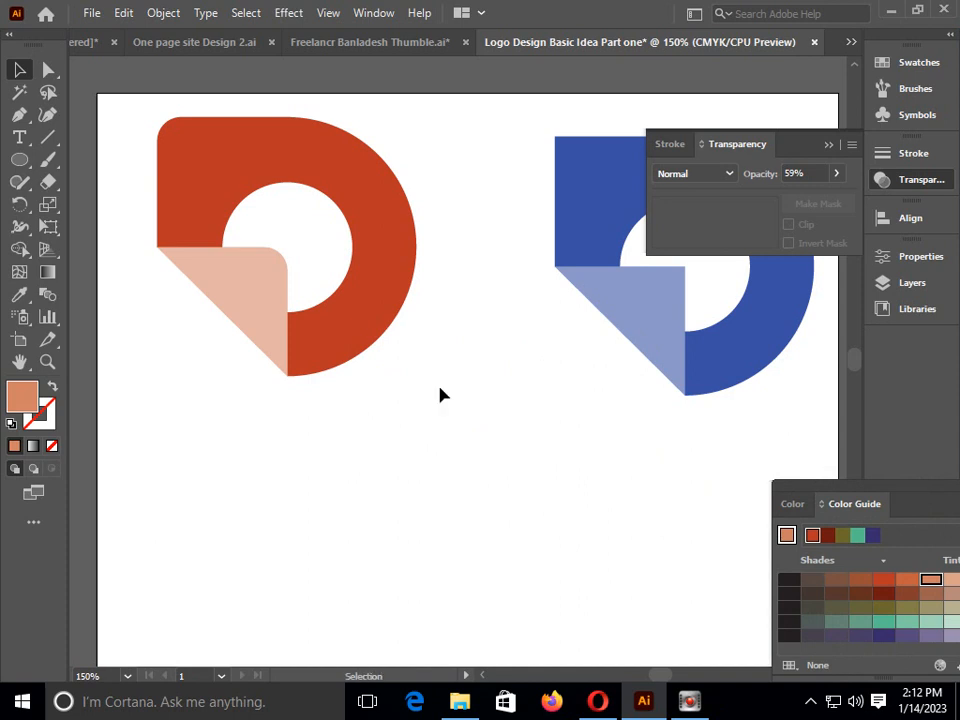
key("ctrl+minus")
key("v")
left_click_drag(223, 191, 433, 352)
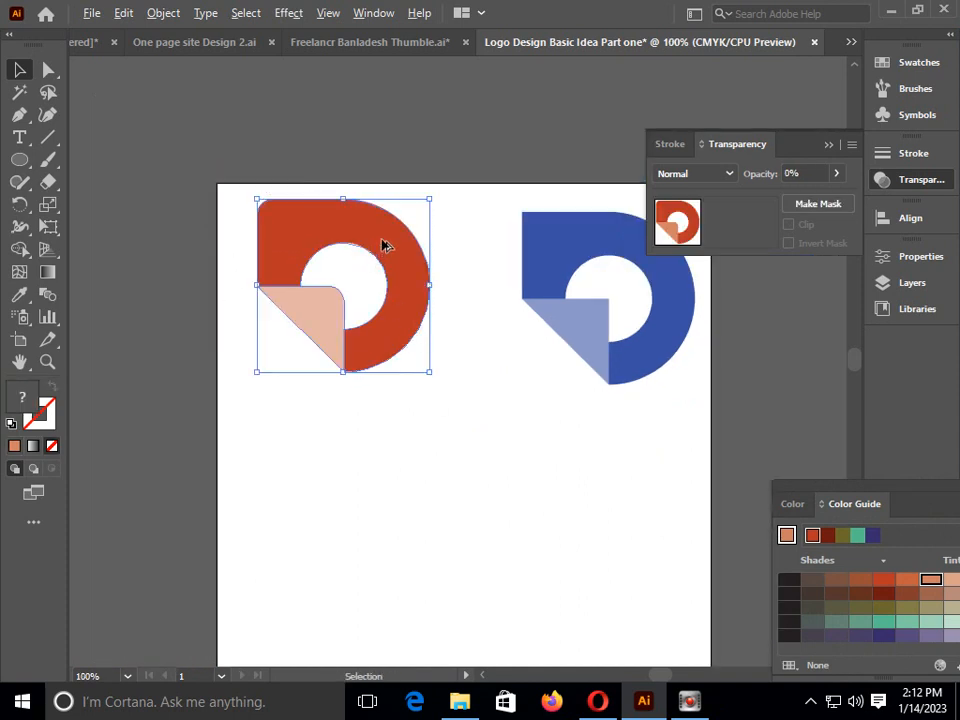
left_click_drag(383, 246, 396, 462)
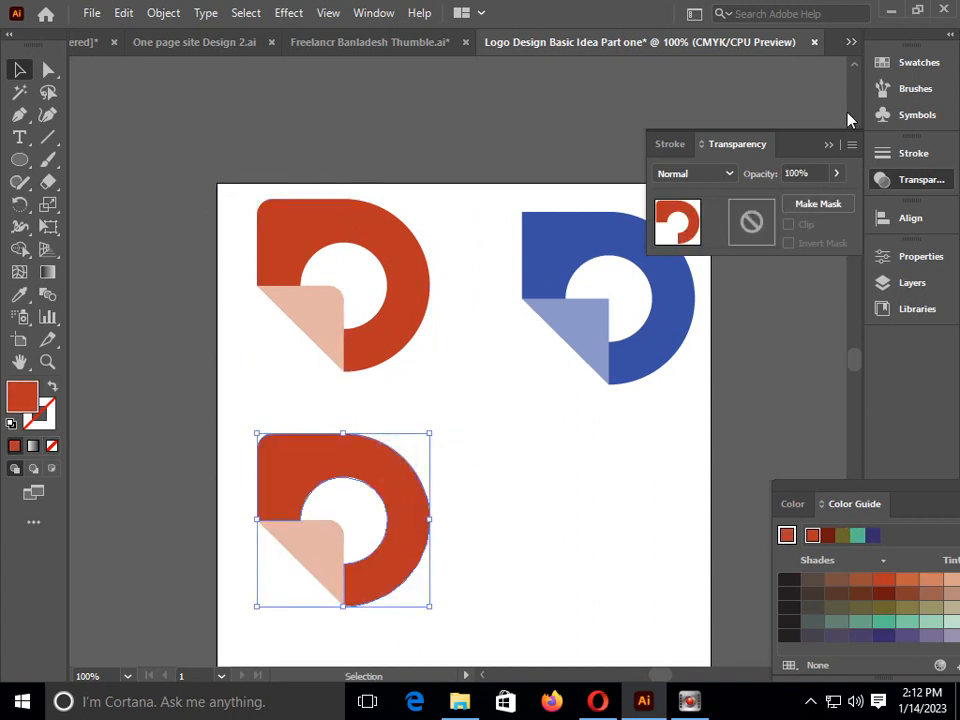
Fill the lower copy's ring with the bright red swatch and its triangle with a pink swatch, and deselect it
left_click(928, 62)
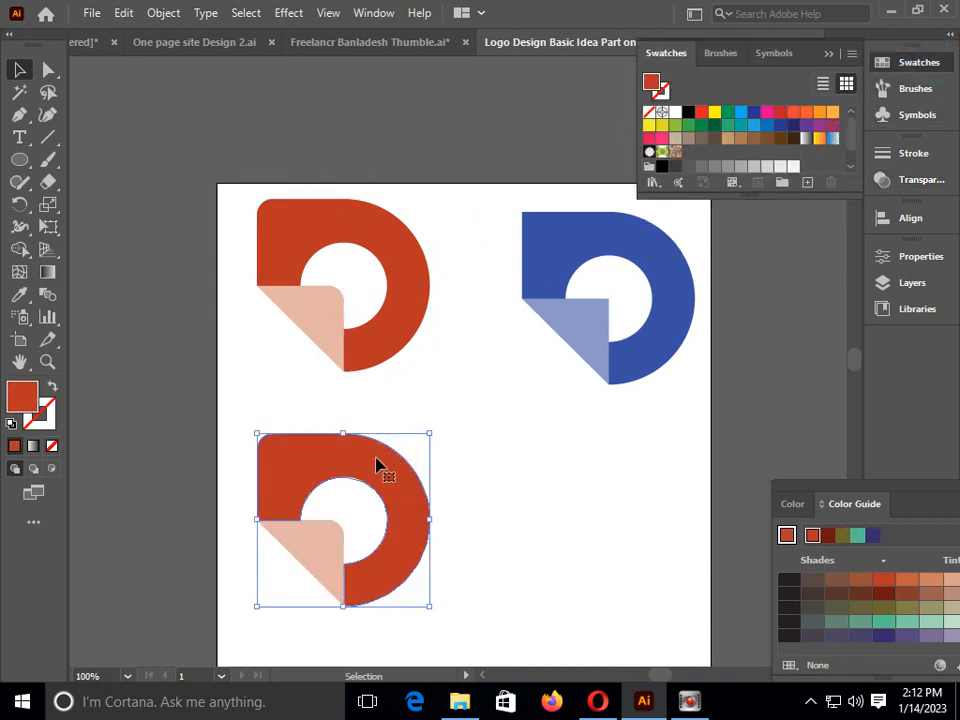
left_click(377, 483)
left_click(702, 112)
left_click(529, 450)
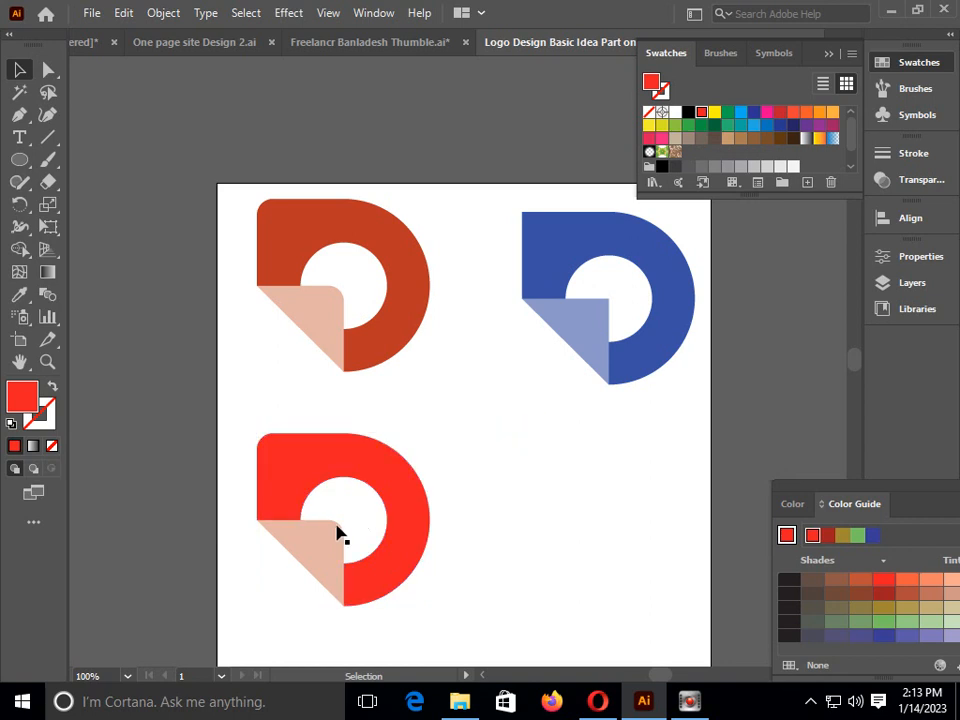
left_click(333, 526)
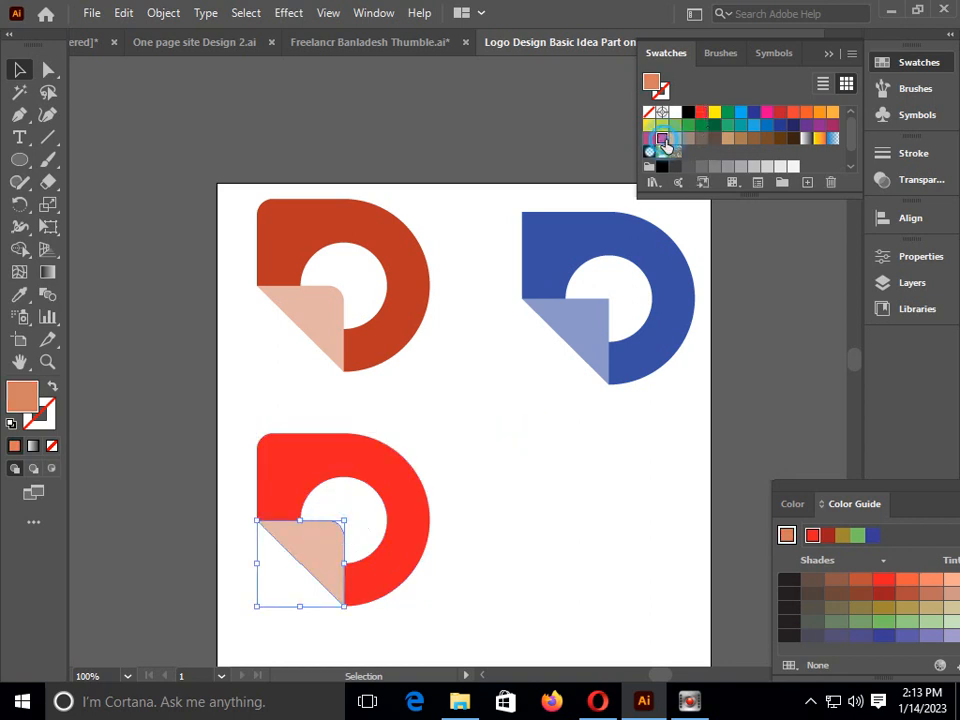
left_click(661, 137)
left_click(464, 413)
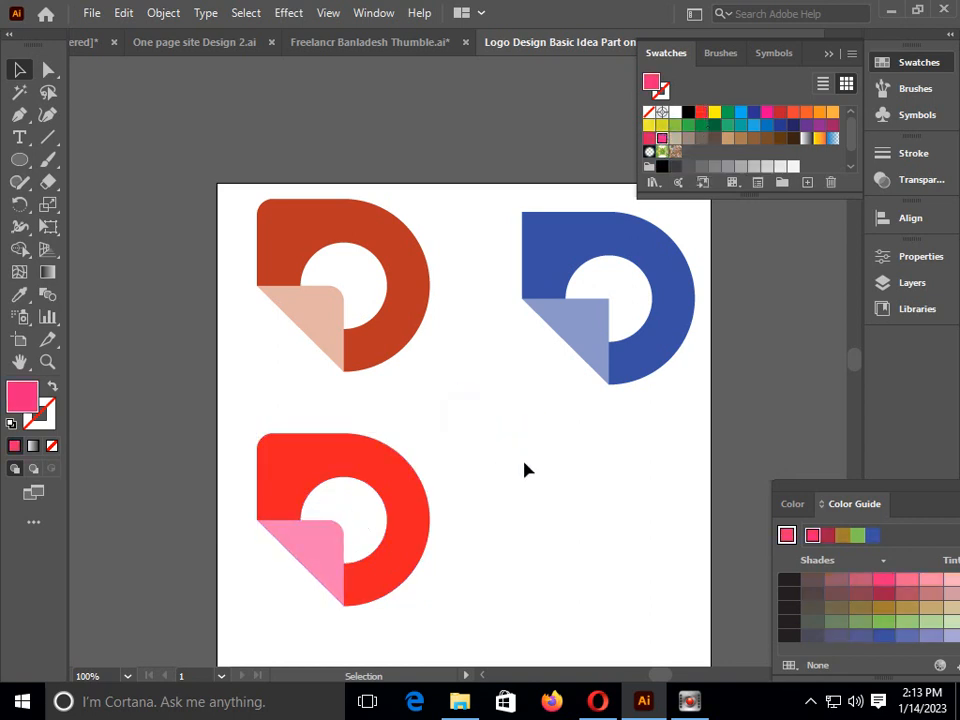
Duplicate the red-and-pink logo to below the blue logo, fill the whole copy with a green swatch, and deselect it
left_click_drag(264, 407, 448, 572)
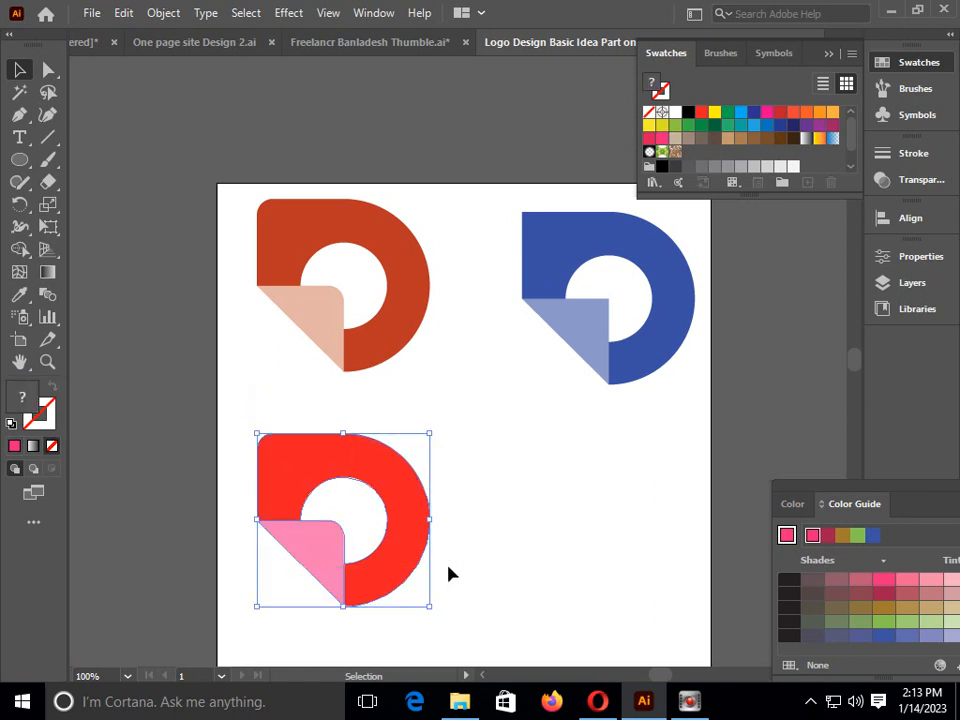
left_click_drag(406, 507, 660, 528)
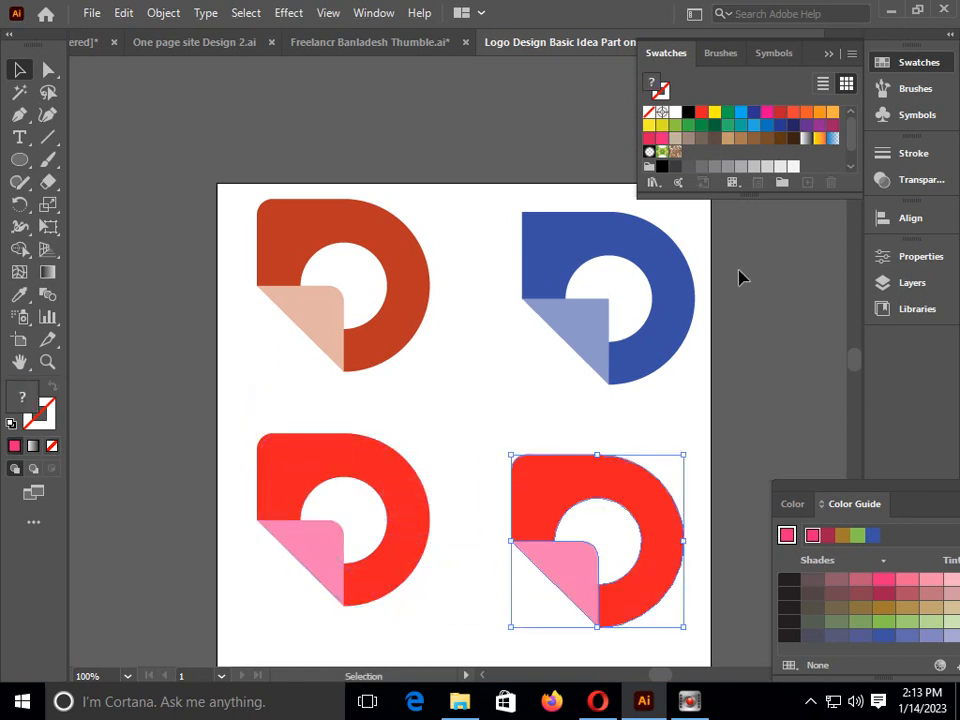
left_click(688, 126)
left_click(462, 318)
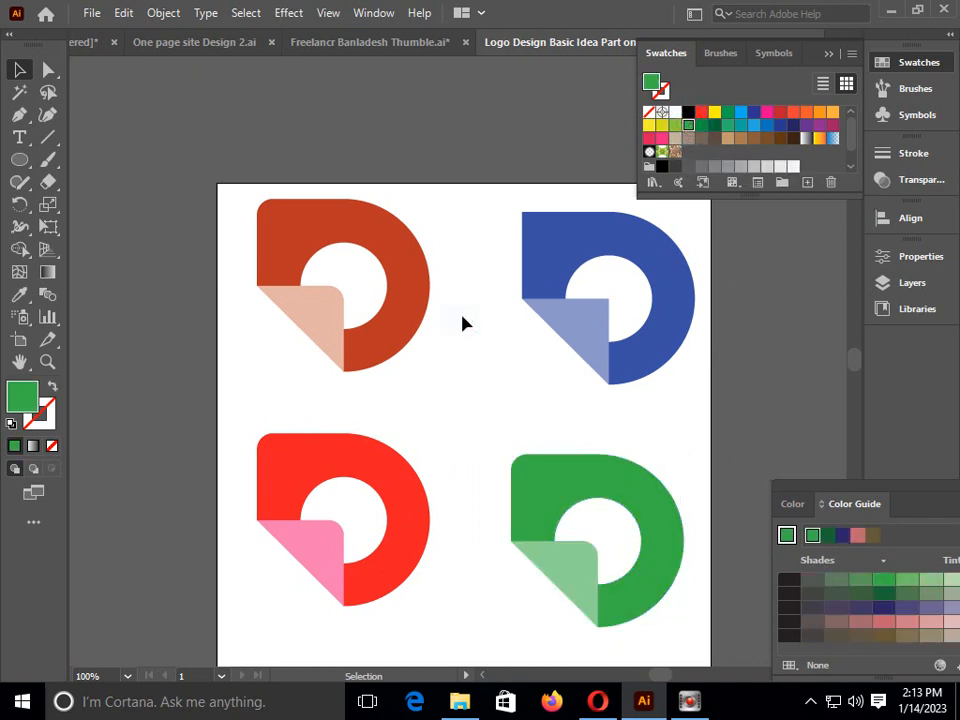